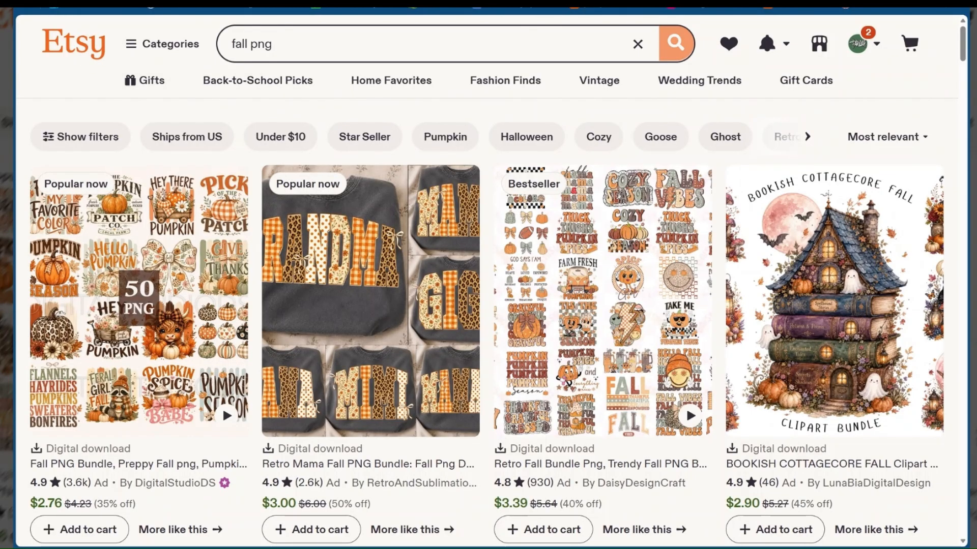
Look through the Etsy "fall png" results, comparing the listings' designs, prices and review ratings
scroll(255, 136, "down", 1)
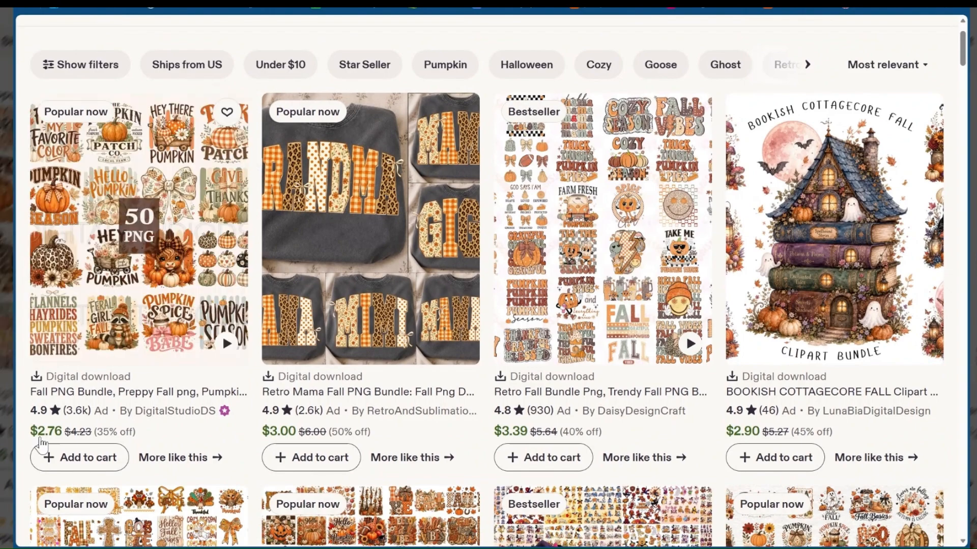
scroll(219, 407, "down", 1)
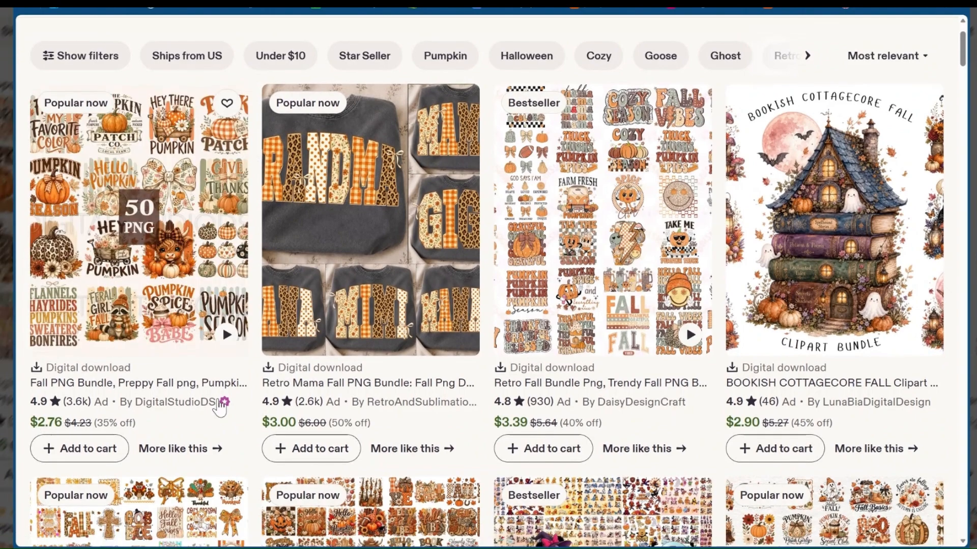
scroll(126, 335, "down", 2)
scroll(126, 335, "down", 5)
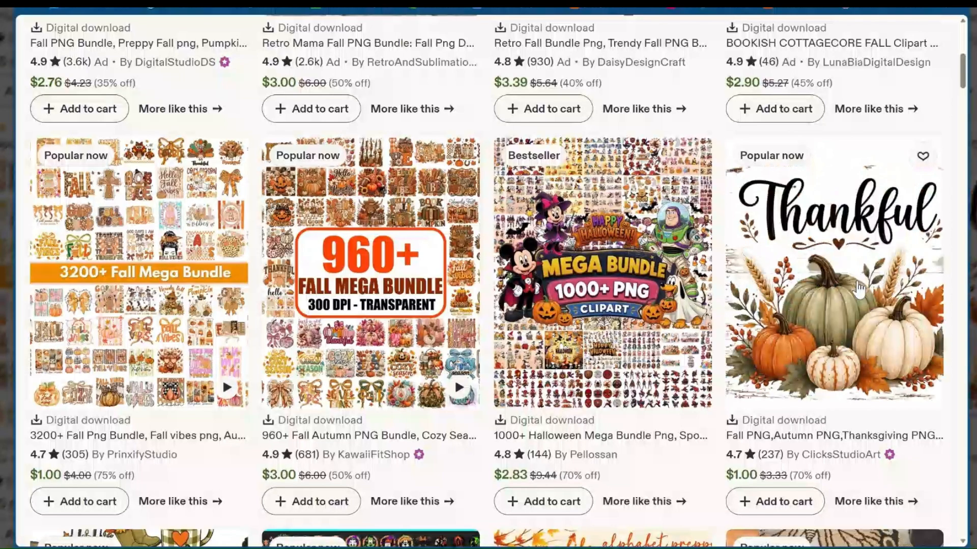
scroll(867, 277, "down", 2)
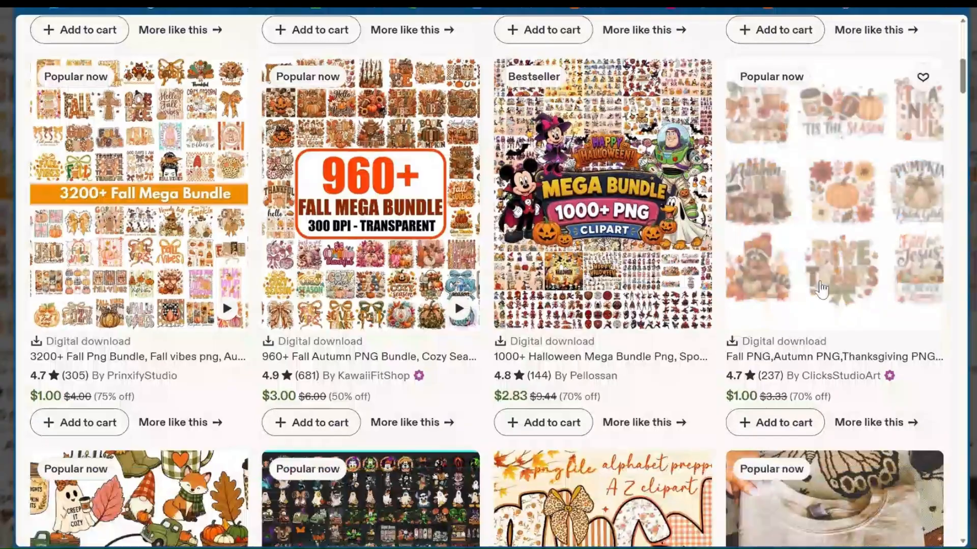
scroll(821, 289, "down", 5)
scroll(822, 289, "down", 1)
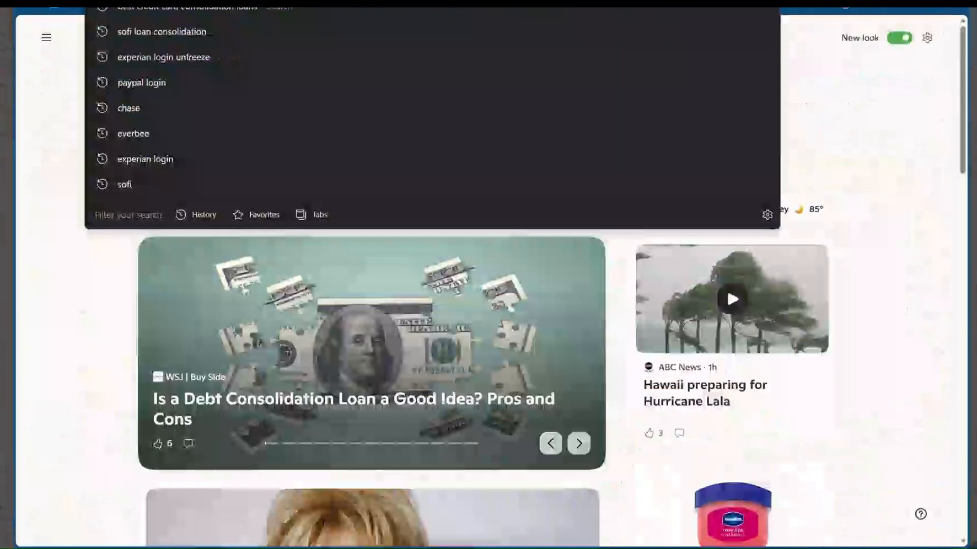
Open the Creative Fabrica home page in the browser
type("creat")
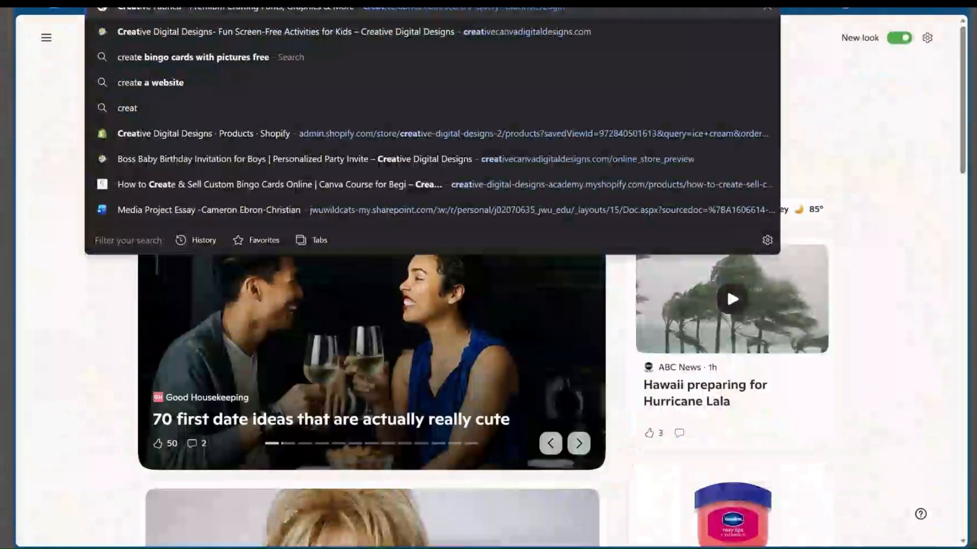
key("Right")
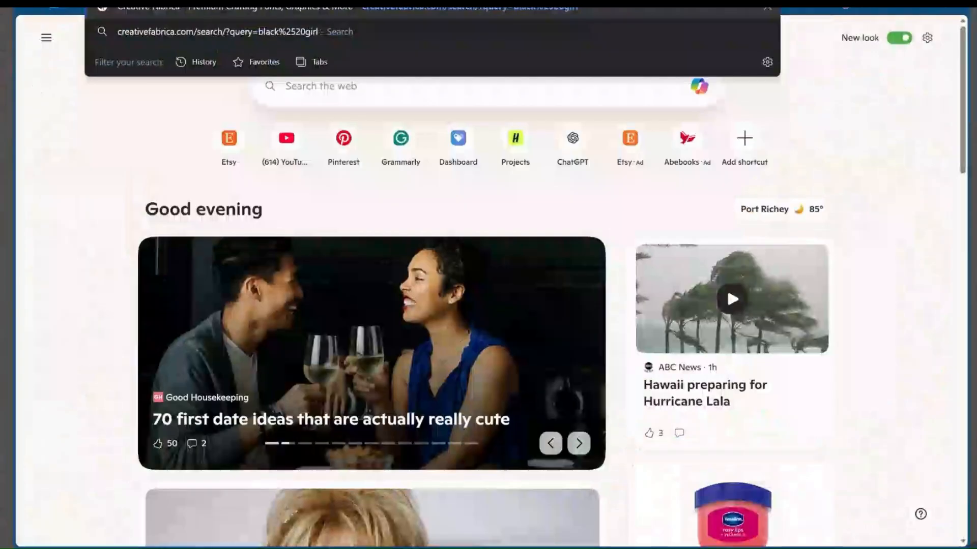
key("BackSpace")
key("Return")
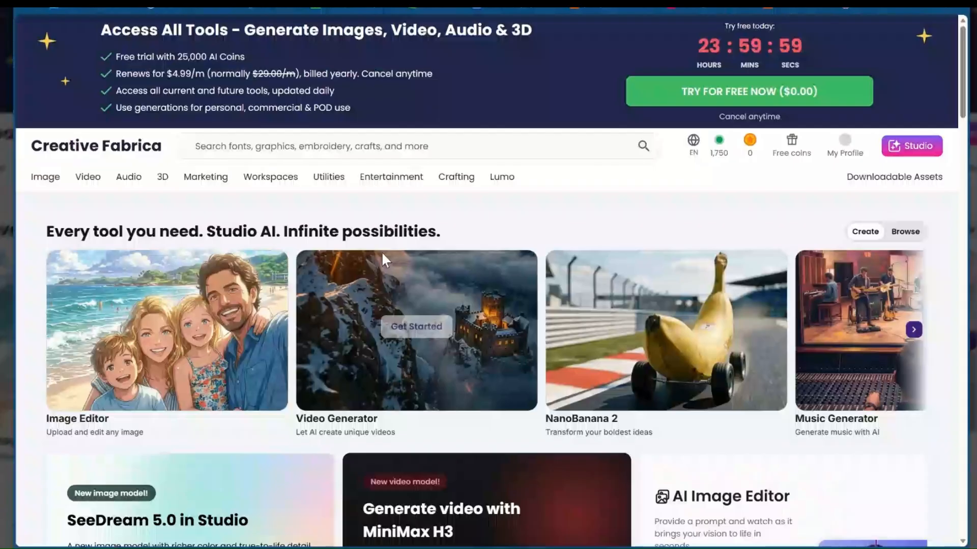
Look over the Creative Fabrica home page and its Studio AI free trial offer, closing the offer without activating it
scroll(382, 252, "down", 1)
mouse_move(434, 307)
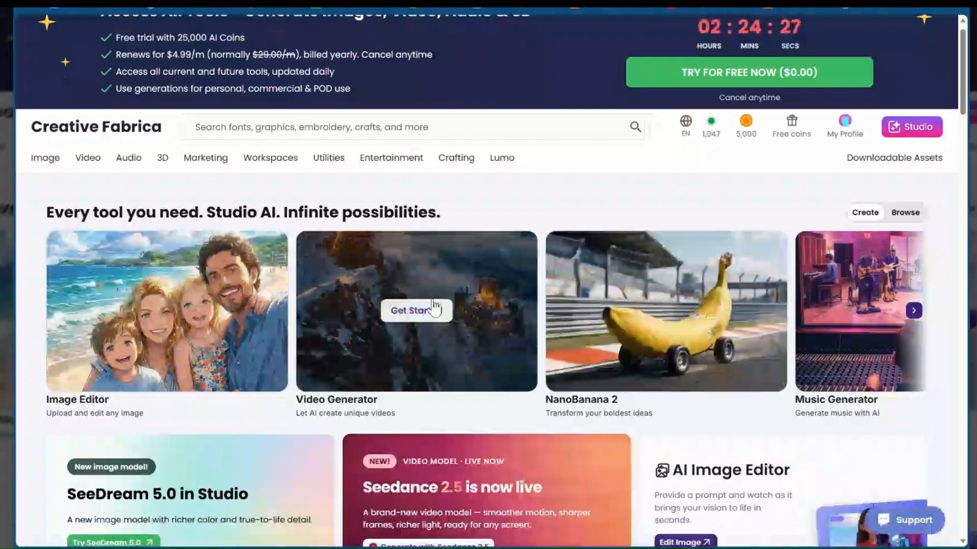
scroll(450, 207, "up", 1)
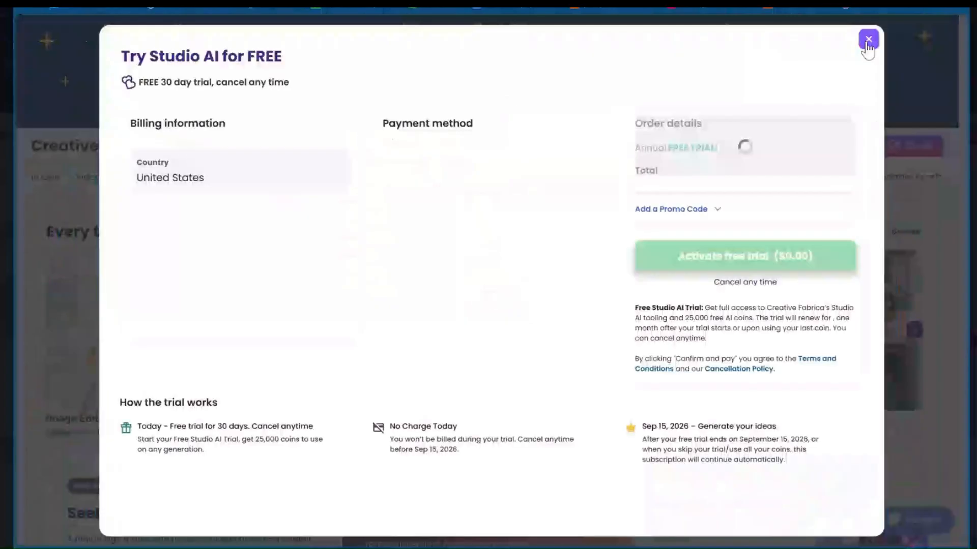
left_click(868, 39)
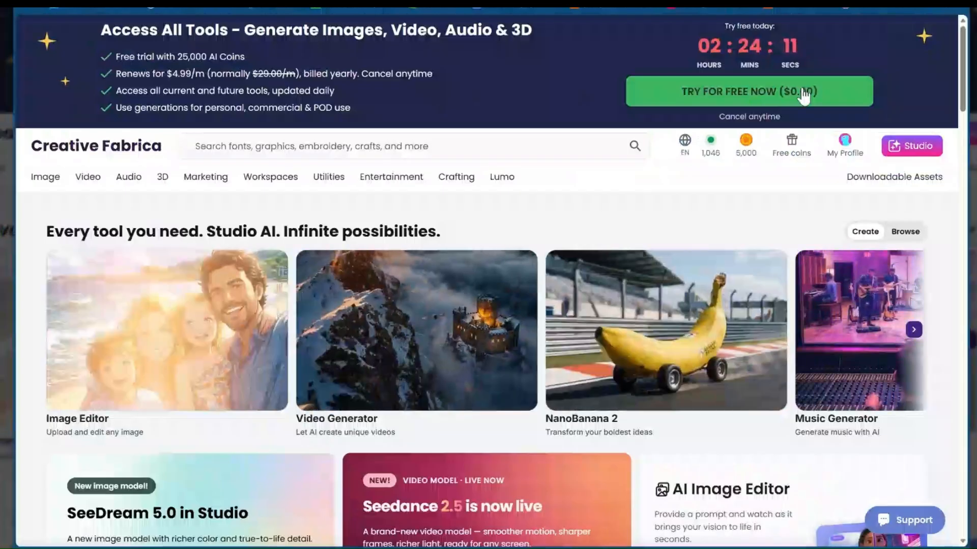
Search Creative Fabrica for "fall png"
left_click(399, 146)
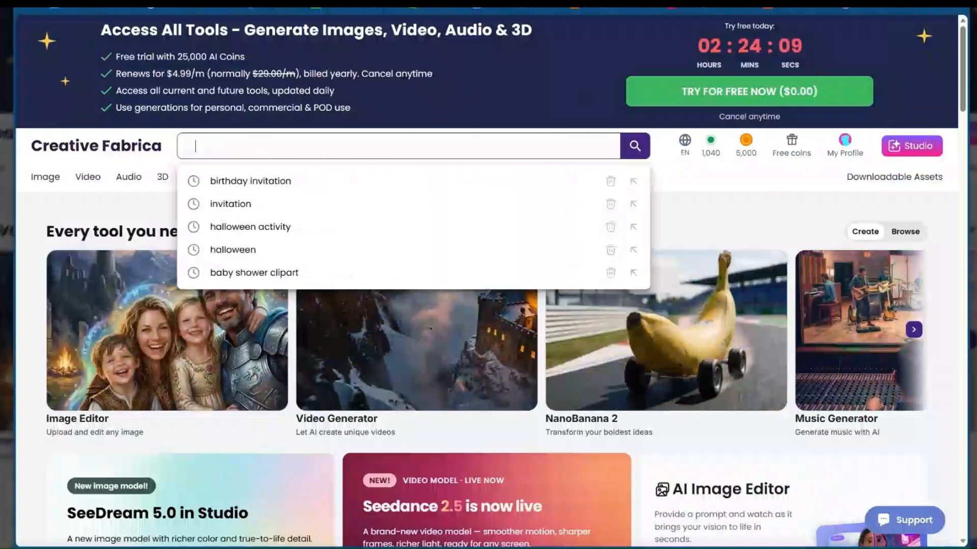
type("fall pn")
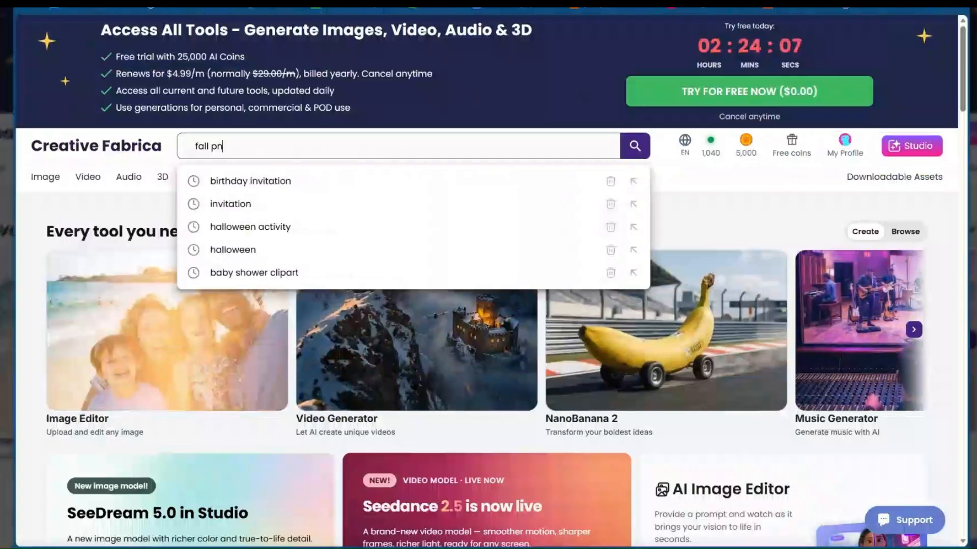
type("g")
key("Return")
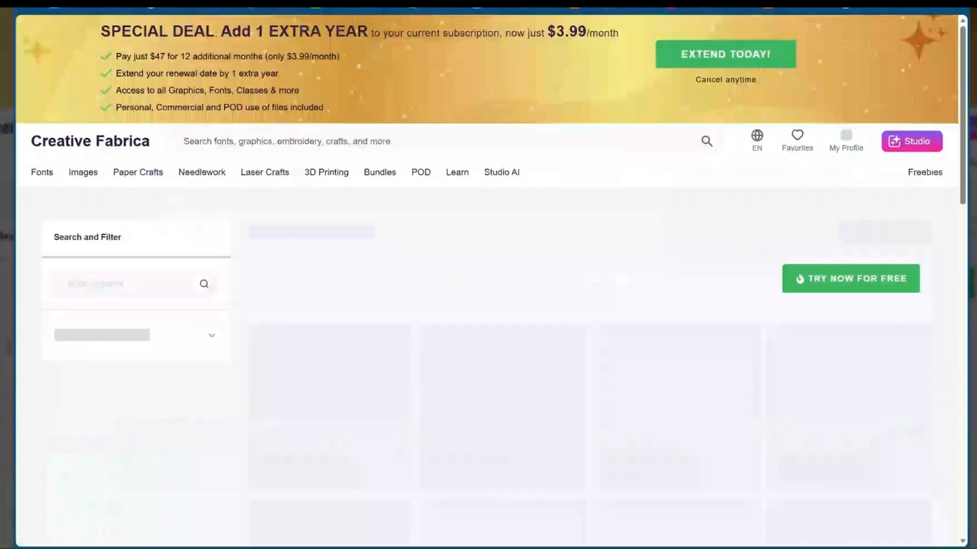
Browse the "fall png" results and open the "Take Me to the Pumpkin Patch" graphic
scroll(386, 285, "down", 3)
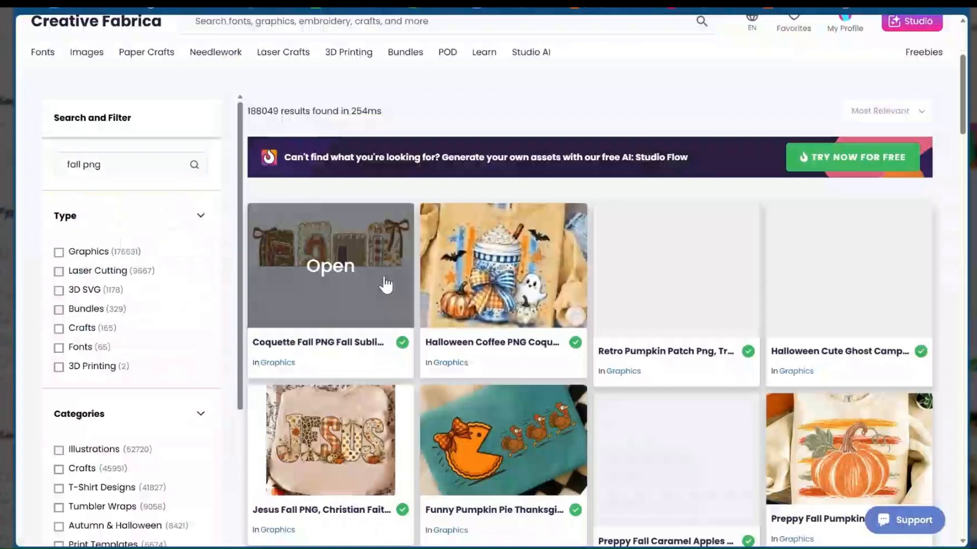
scroll(592, 137, "down", 1)
scroll(592, 138, "down", 1)
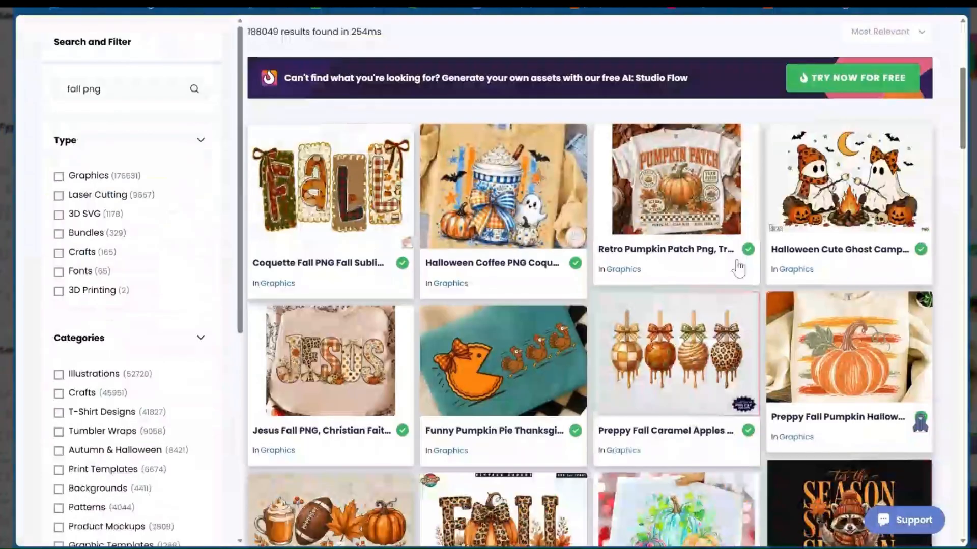
scroll(484, 366, "down", 4)
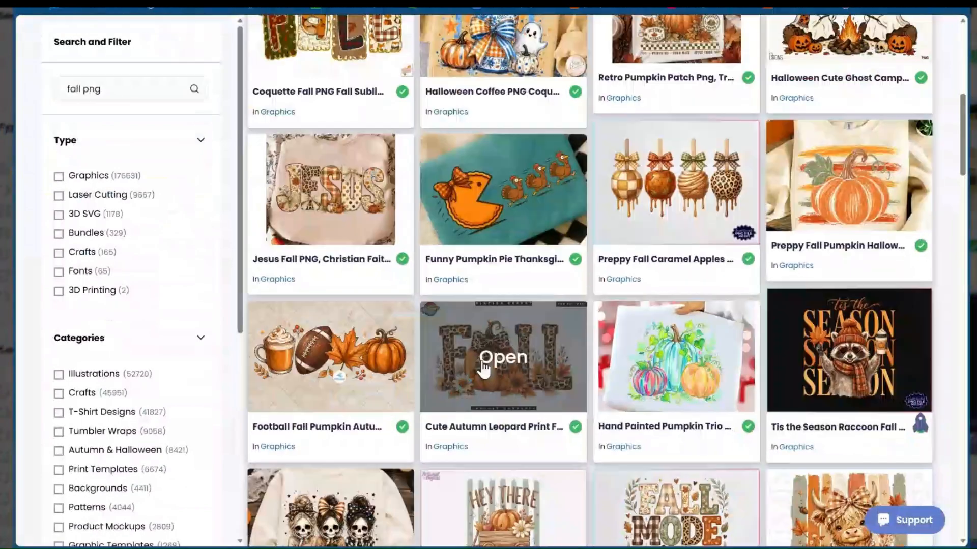
scroll(464, 294, "down", 3)
scroll(464, 293, "down", 5)
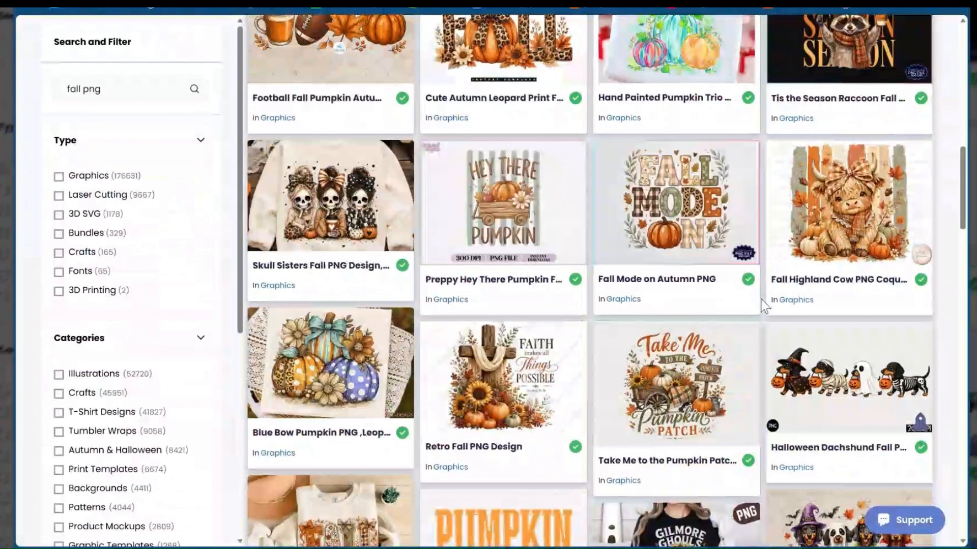
scroll(668, 270, "down", 4)
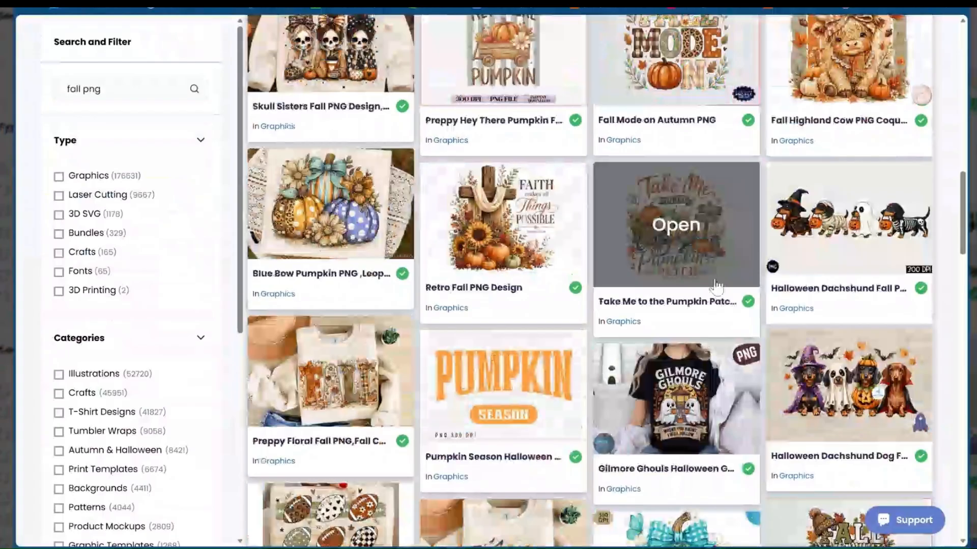
scroll(716, 286, "up", 4)
left_click(632, 387)
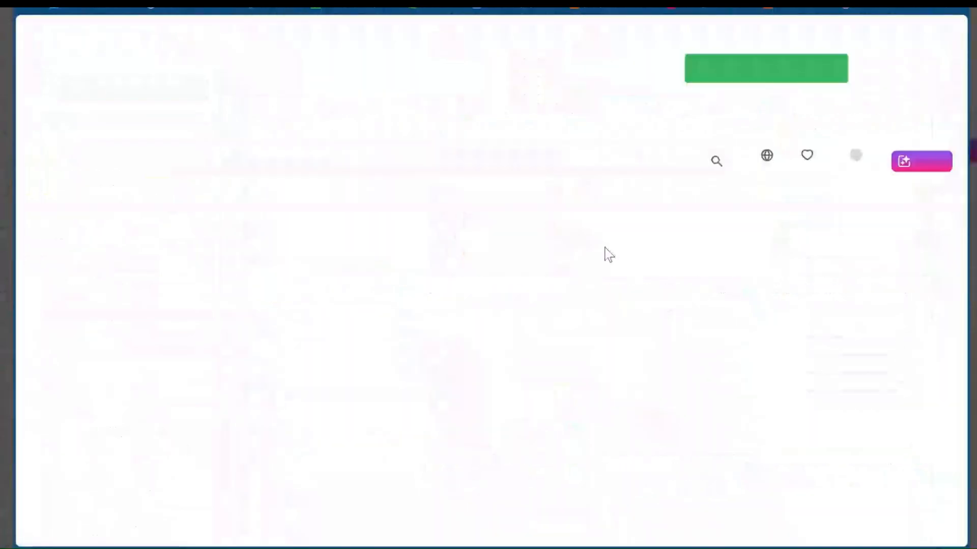
View the pumpkin patch graphic's preview images, including the mug and T-shirt mockups
scroll(783, 280, "down", 5)
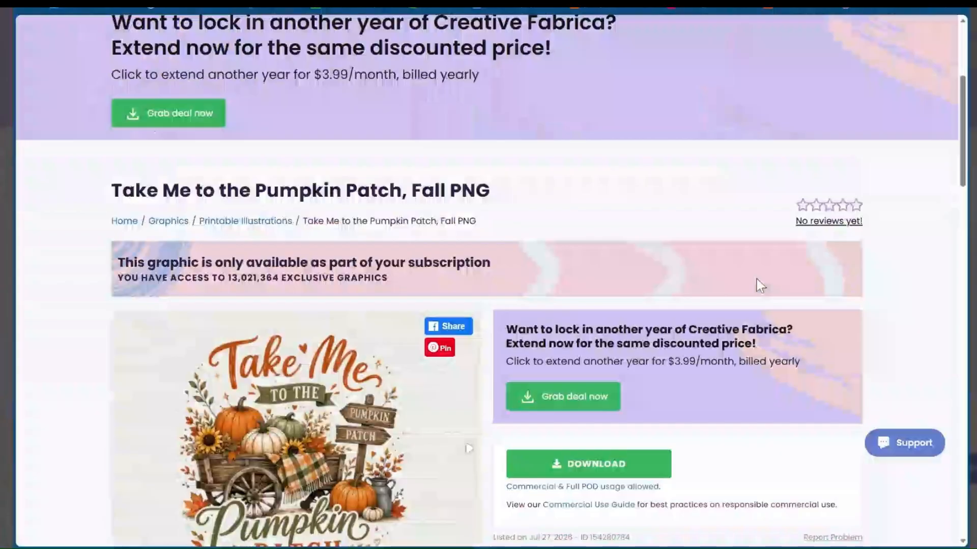
scroll(756, 279, "down", 4)
scroll(597, 304, "down", 1)
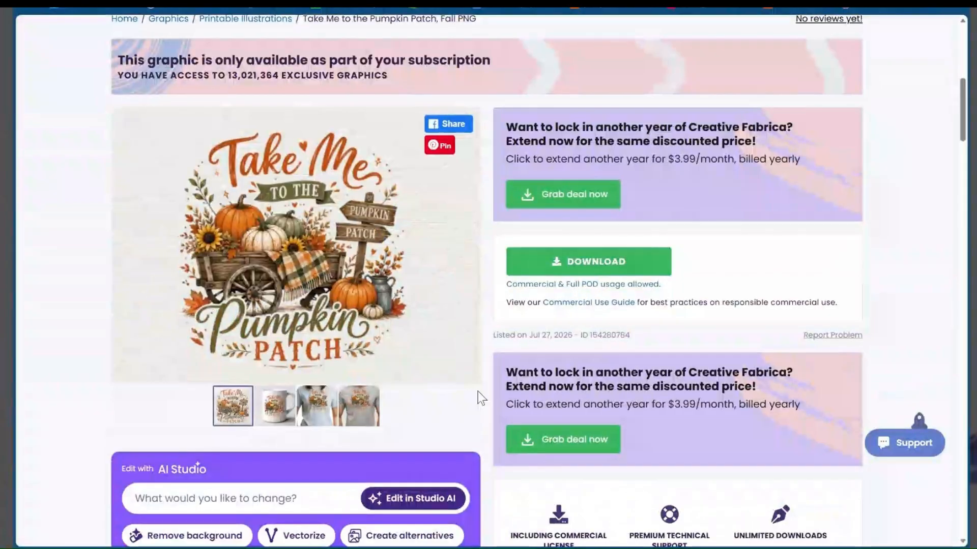
left_click(284, 416)
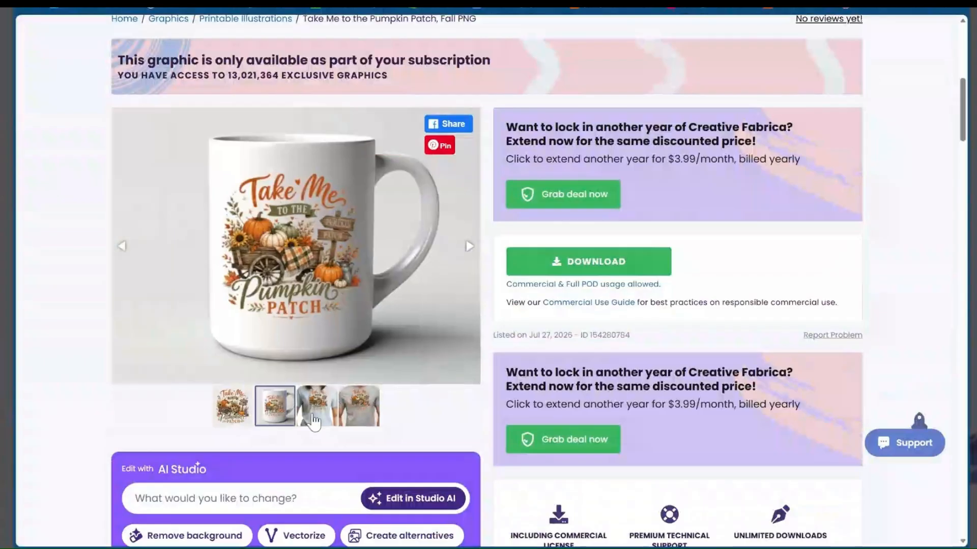
left_click(313, 421)
left_click(281, 413)
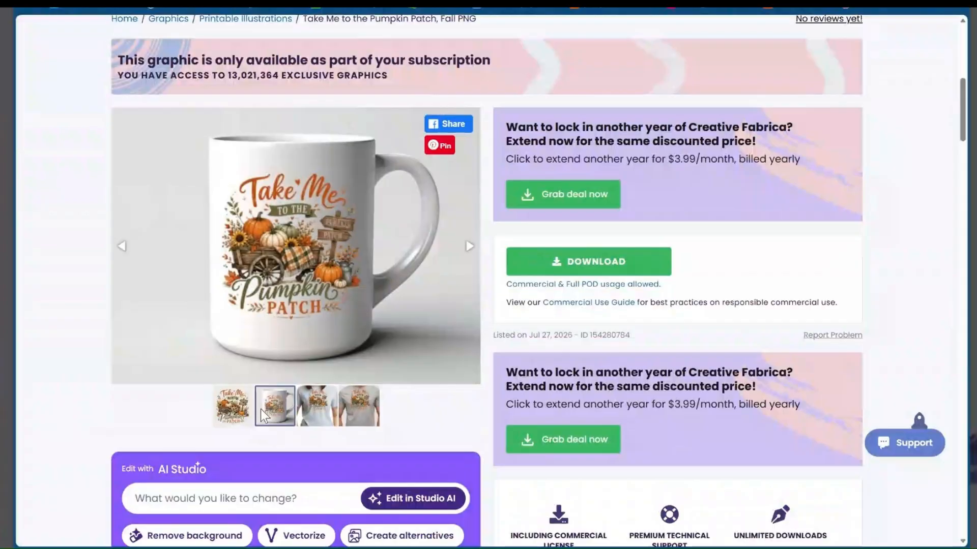
Examine the graphic's download section, its commercial and POD usage terms, and the licence details
scroll(382, 307, "up", 2)
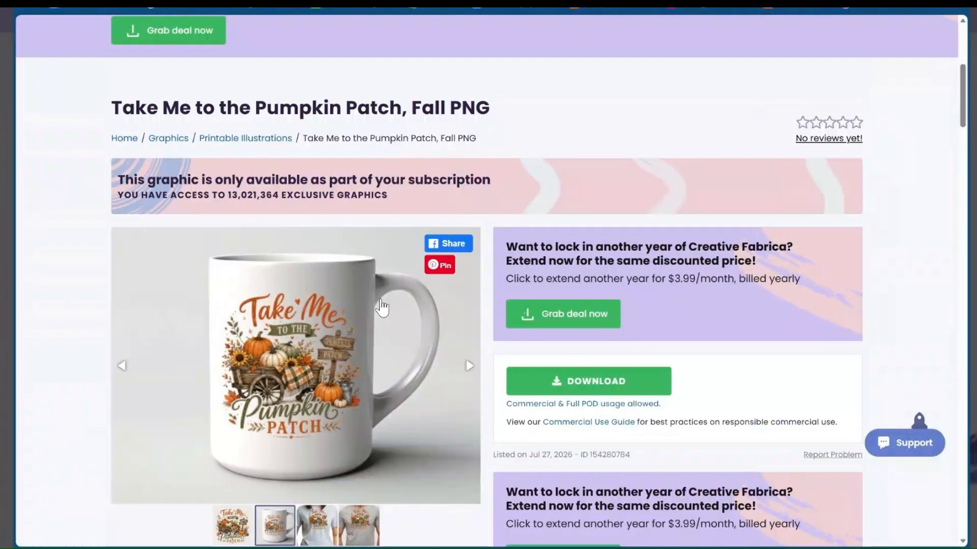
scroll(518, 407, "up", 1)
scroll(518, 407, "down", 5)
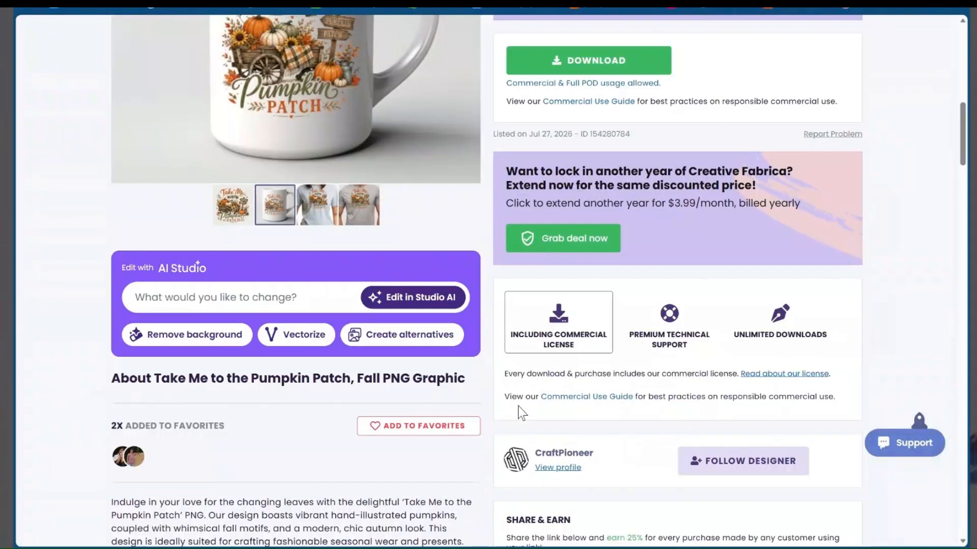
scroll(518, 407, "down", 2)
scroll(596, 255, "up", 3)
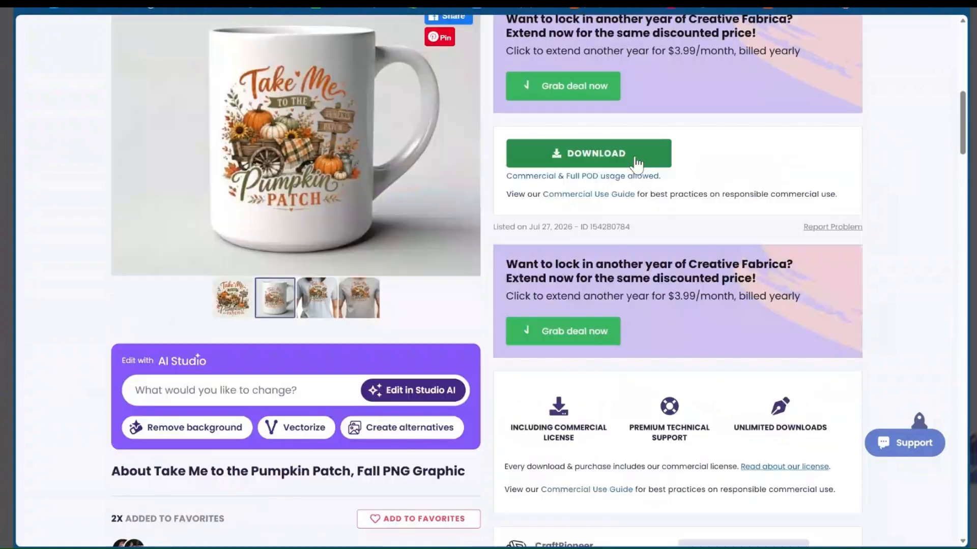
scroll(570, 290, "up", 2)
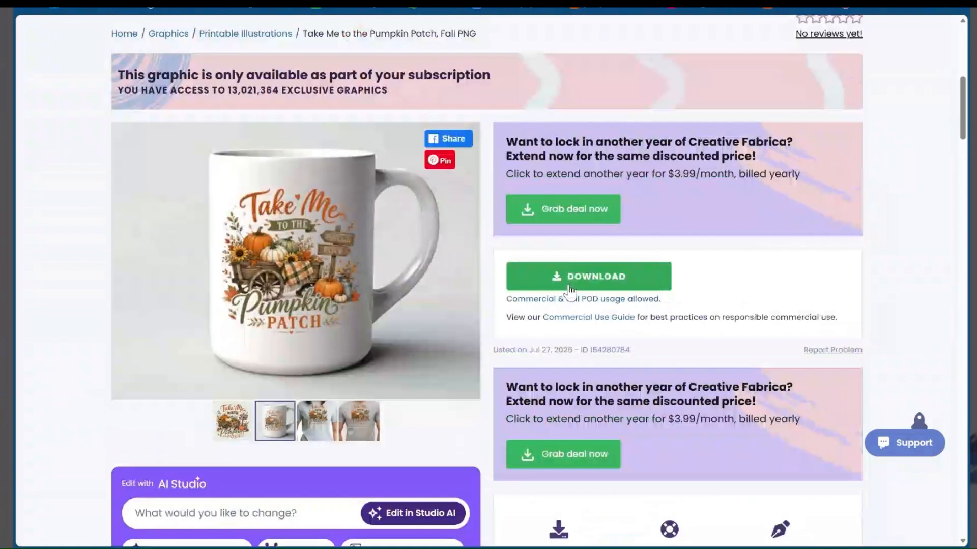
scroll(556, 297, "up", 6)
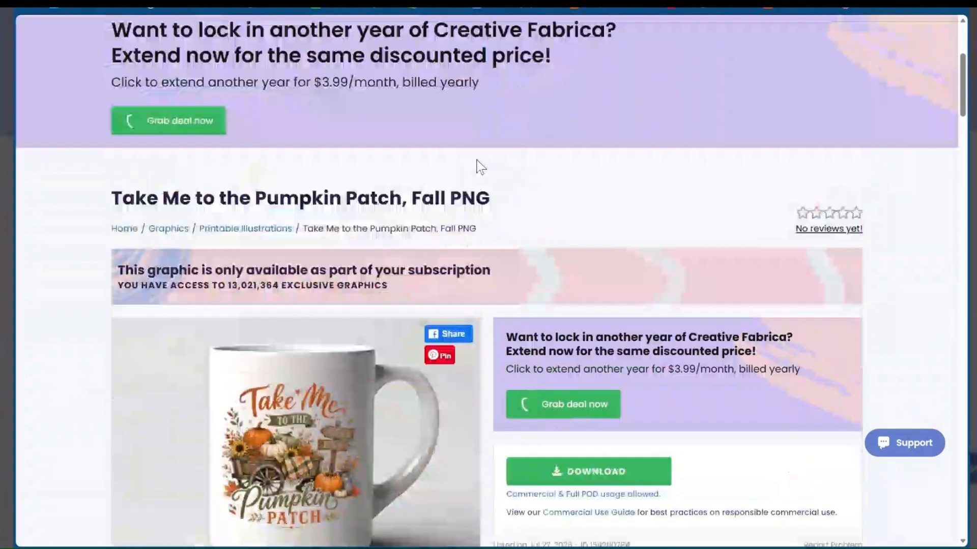
scroll(599, 390, "down", 5)
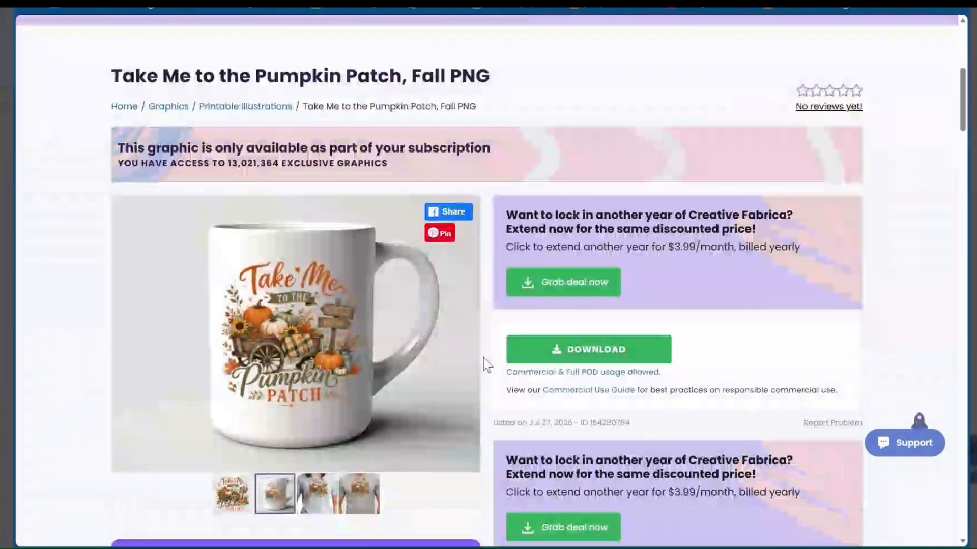
scroll(627, 87, "up", 2)
scroll(512, 240, "up", 3)
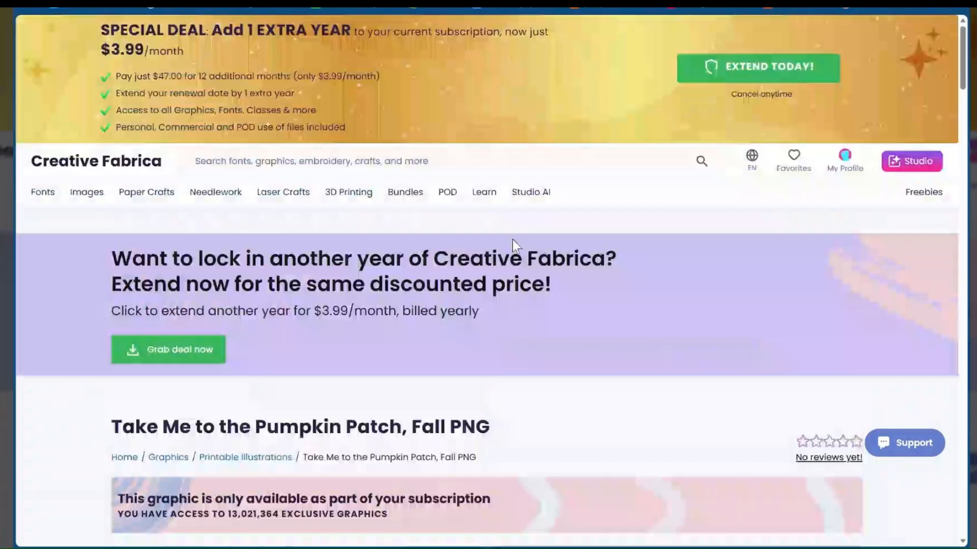
scroll(512, 239, "down", 5)
scroll(512, 184, "up", 3)
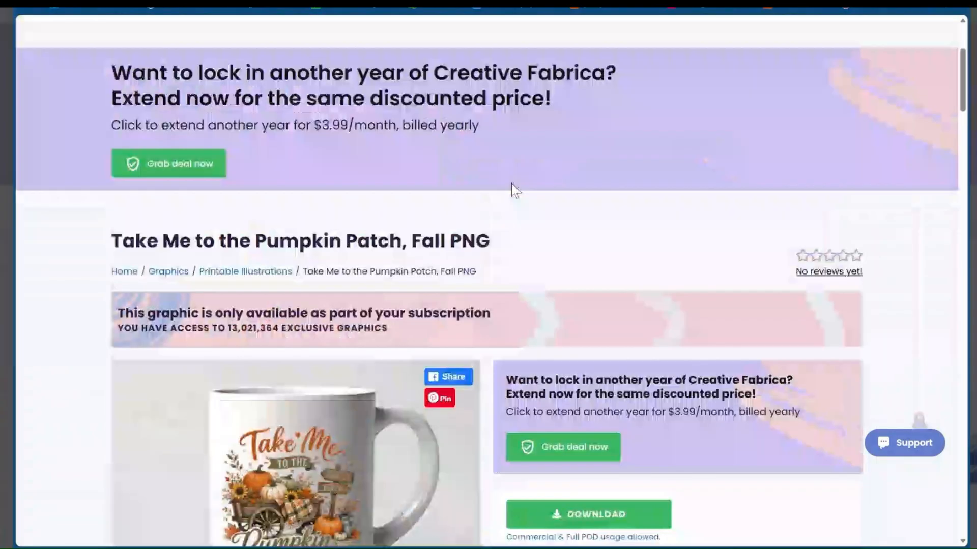
scroll(512, 183, "up", 3)
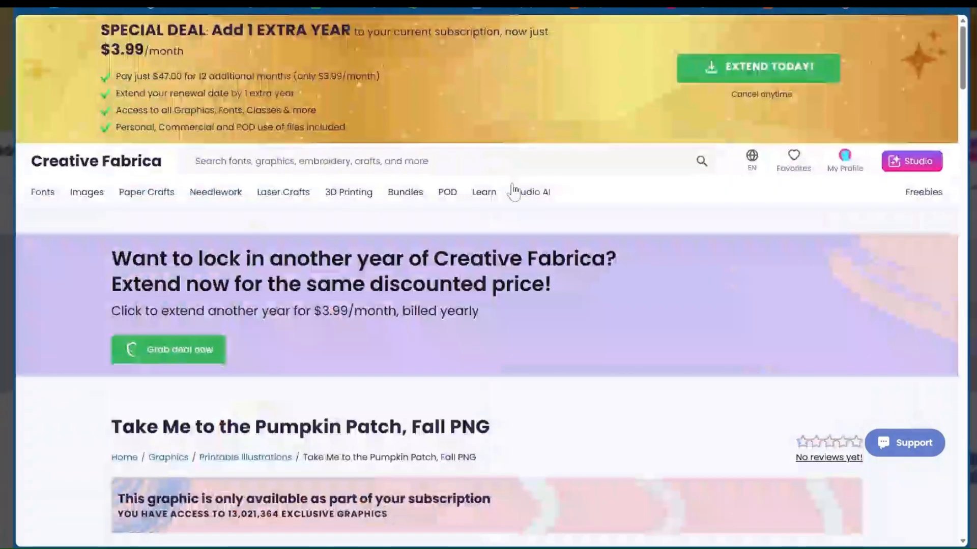
scroll(625, 190, "down", 2)
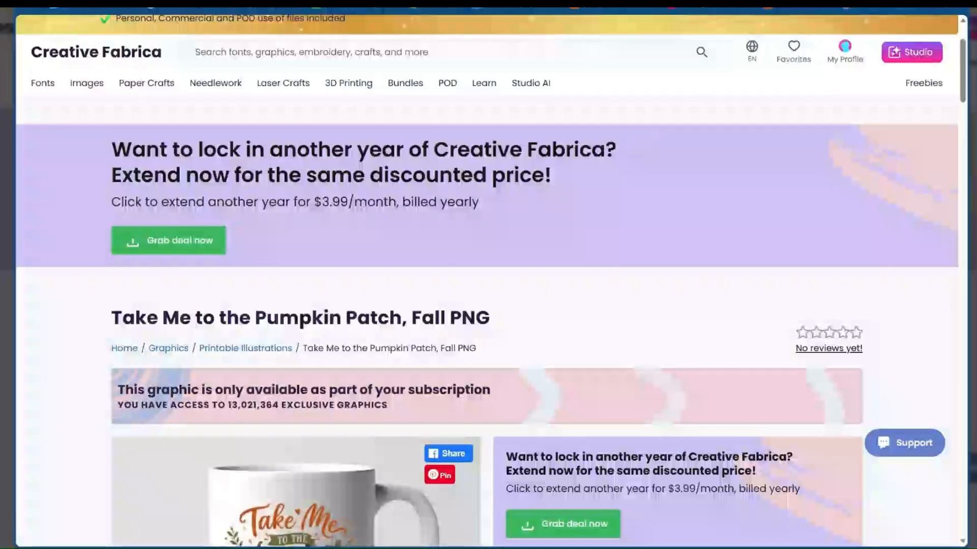
Switch to the Canva home page
key("ctrl+Tab")
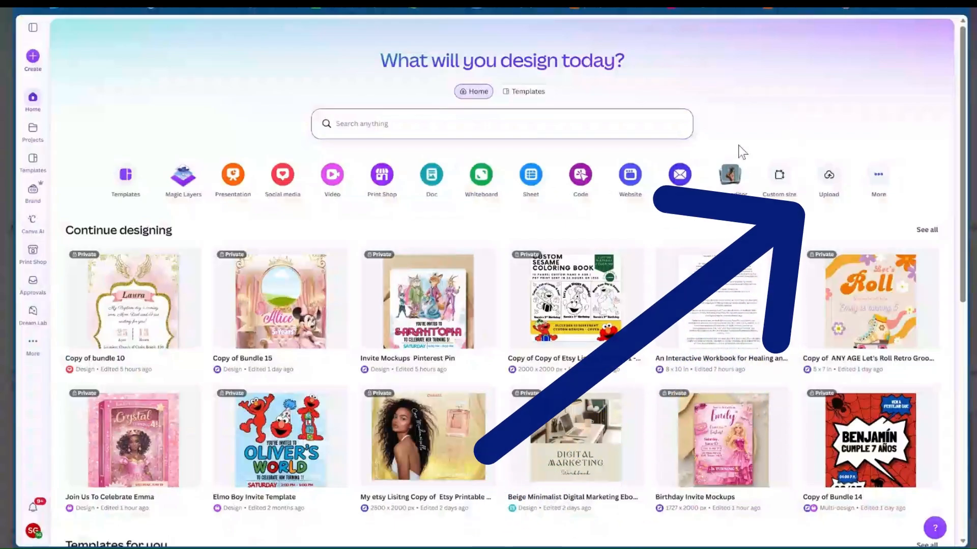
Create a blank custom-size design using the Document (US Portrait) layout, 8.5 × 11 in
left_click(781, 179)
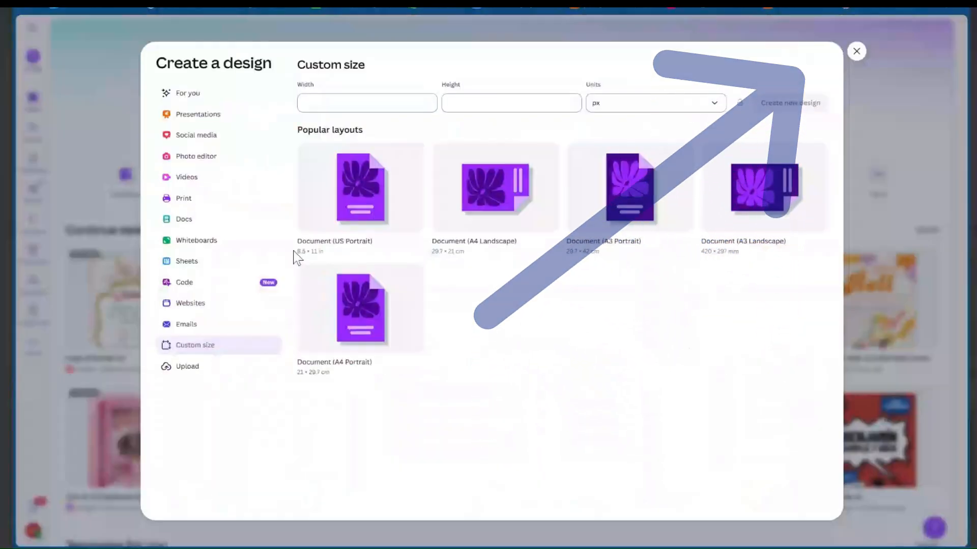
left_click(333, 189)
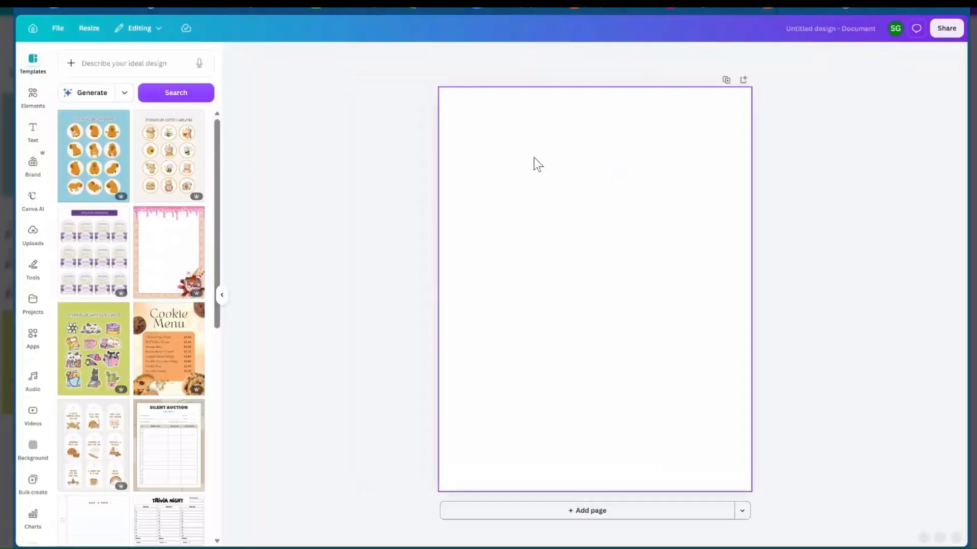
Search the design elements for "fall" and show all graphics results
left_click(31, 110)
left_click(104, 64)
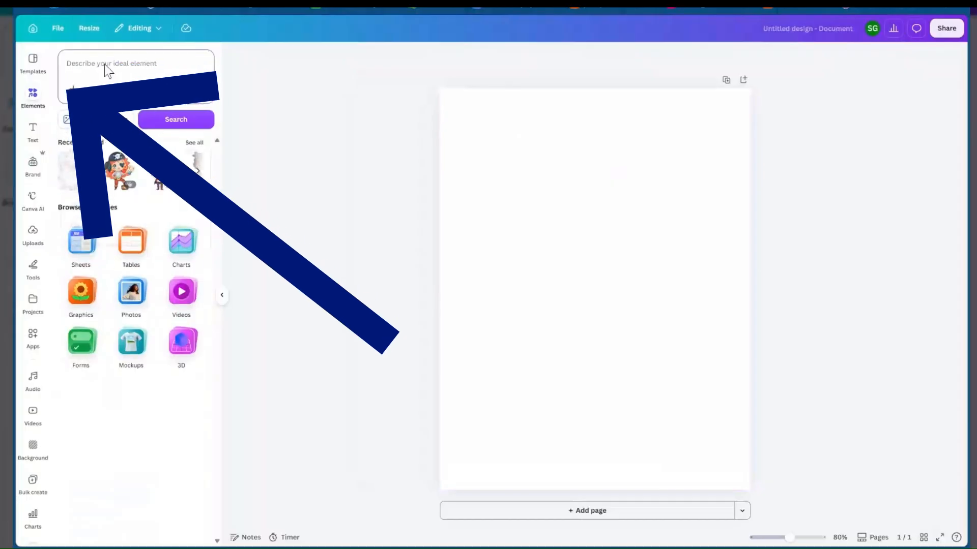
type("fall")
key("Return")
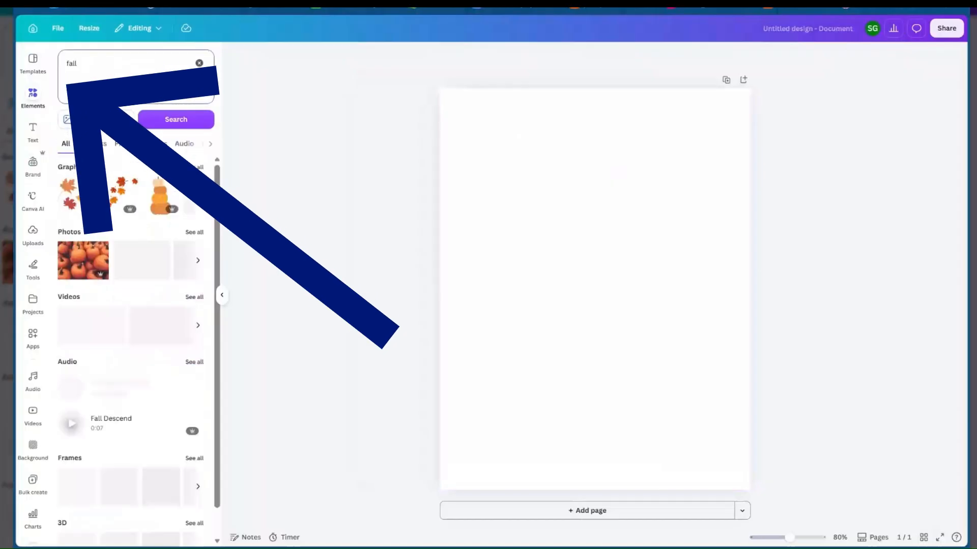
left_click(195, 167)
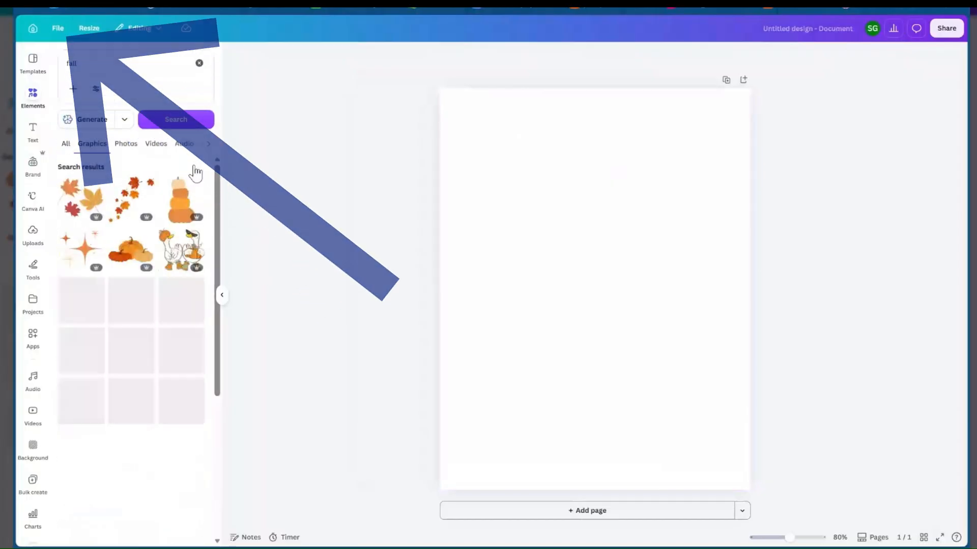
Add the graphic of two geese with pumpkins and sunglasses, shrink it, and place it in the page's upper-left corner
left_click(170, 256)
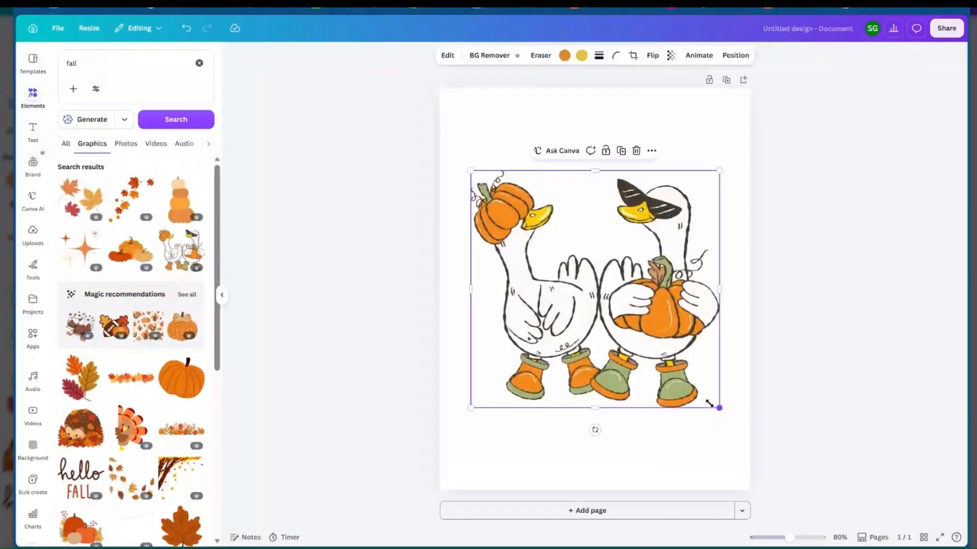
left_click_drag(709, 403, 619, 301)
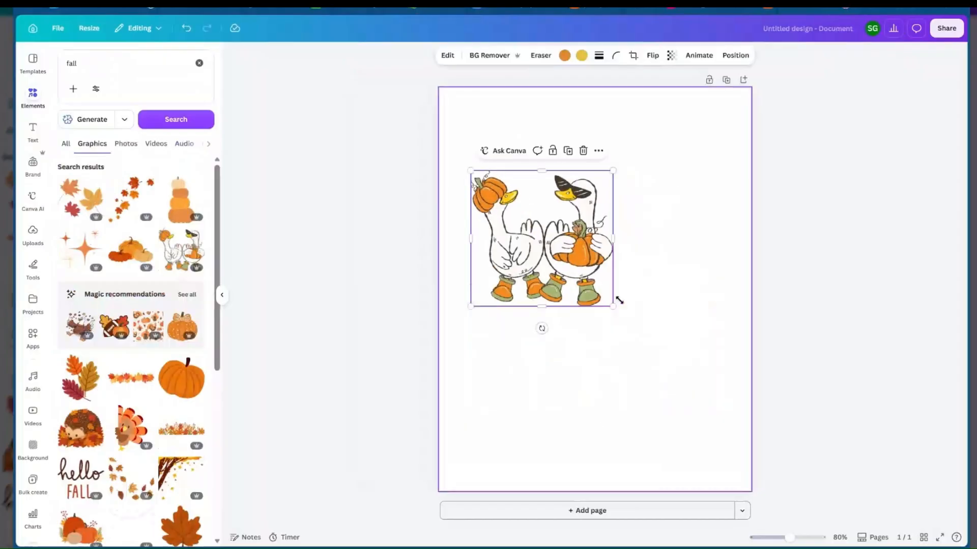
scroll(573, 254, "up", 2)
left_click_drag(573, 253, 540, 210)
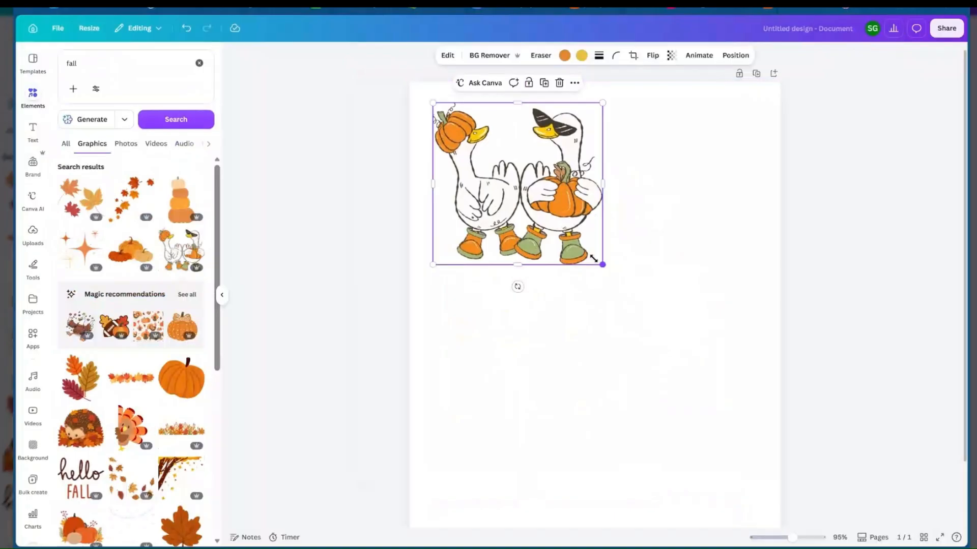
left_click_drag(594, 259, 551, 204)
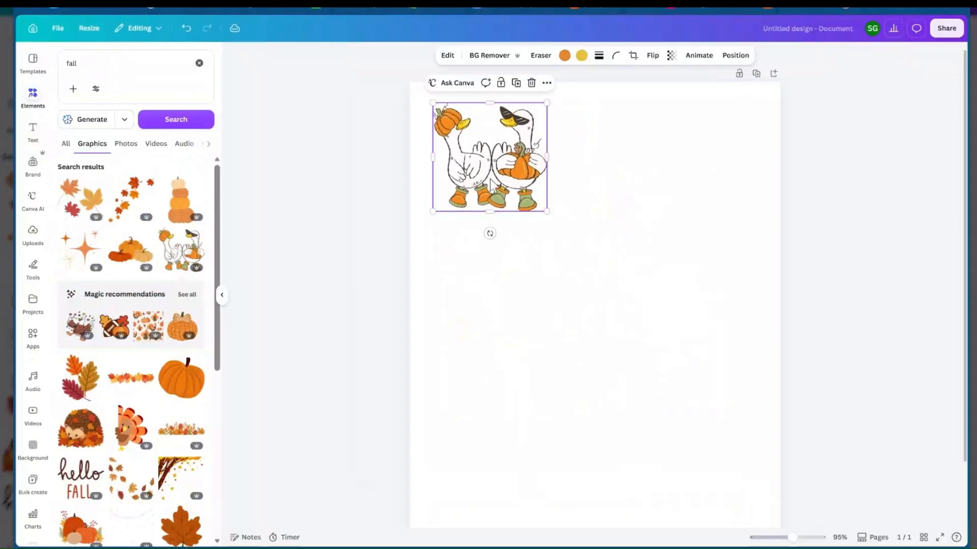
left_click_drag(490, 180, 481, 178)
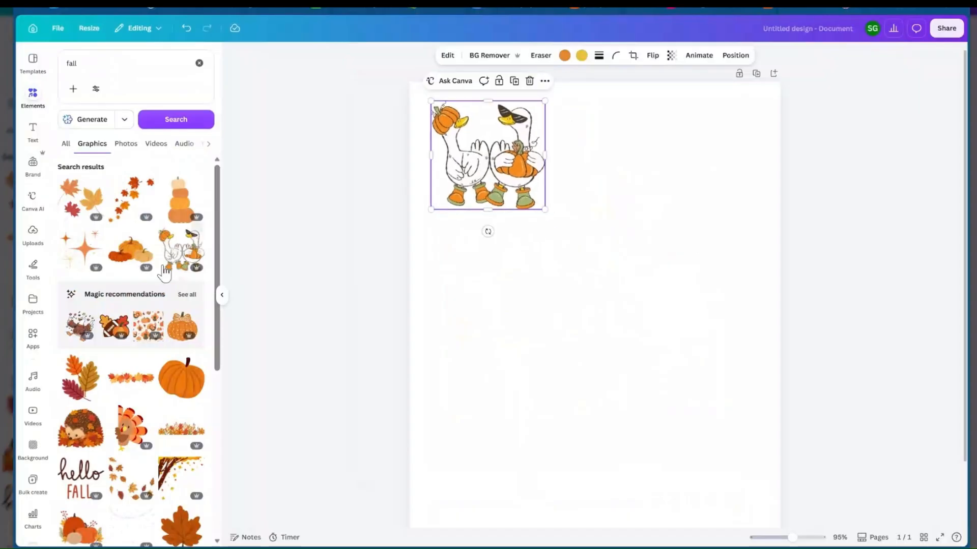
From all the recommended graphics, add the roller-skating goose carrying a pumpkin and size it beside the two geese in the top row
left_click(185, 294)
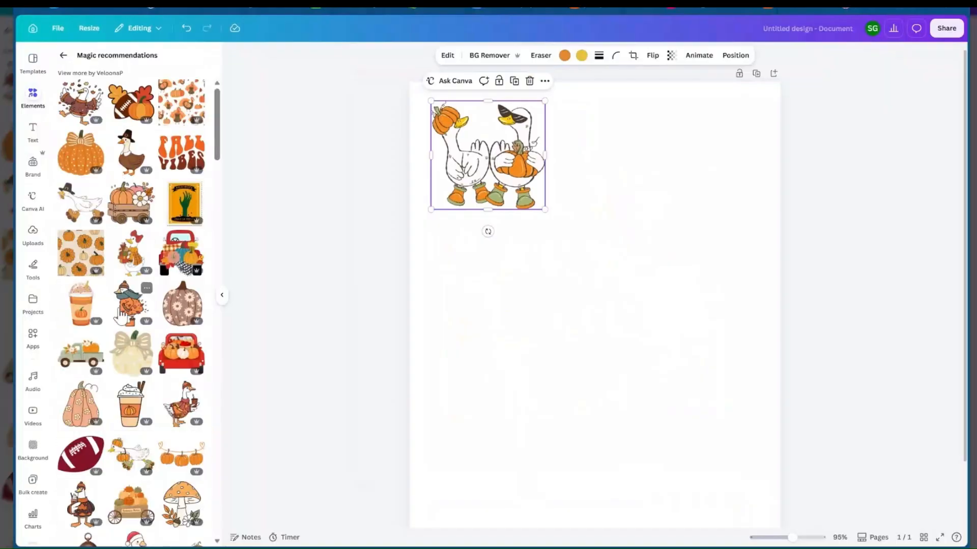
scroll(121, 315, "down", 1)
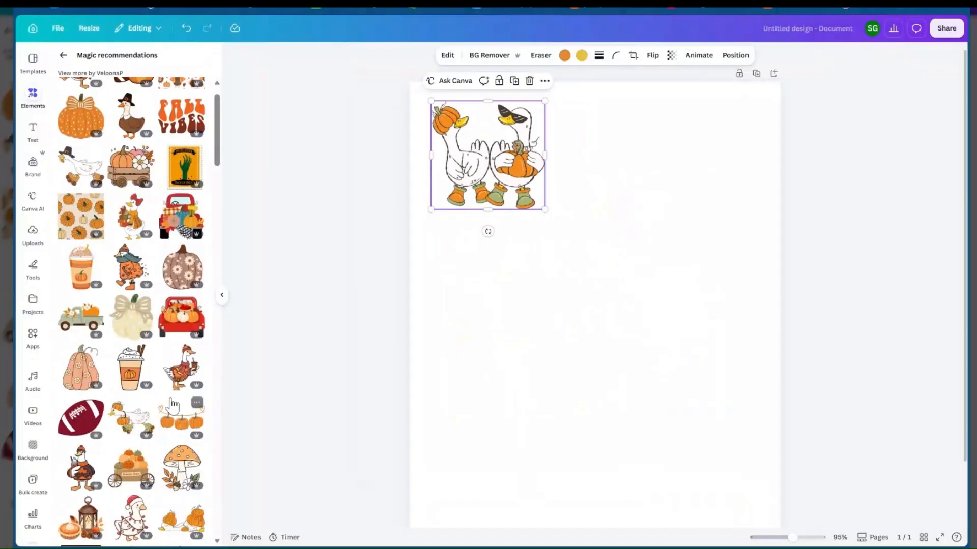
left_click(133, 417)
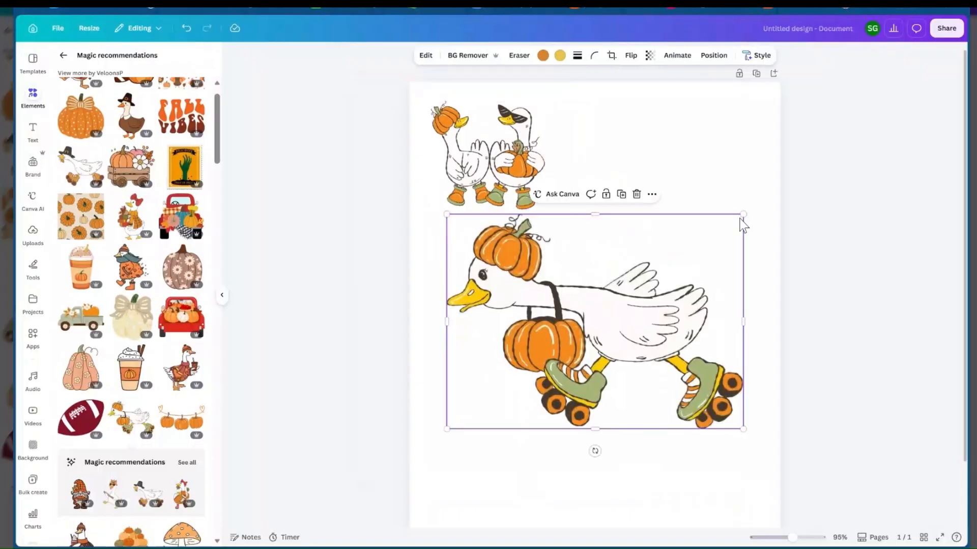
left_click_drag(742, 215, 622, 154)
left_click_drag(621, 156, 621, 155)
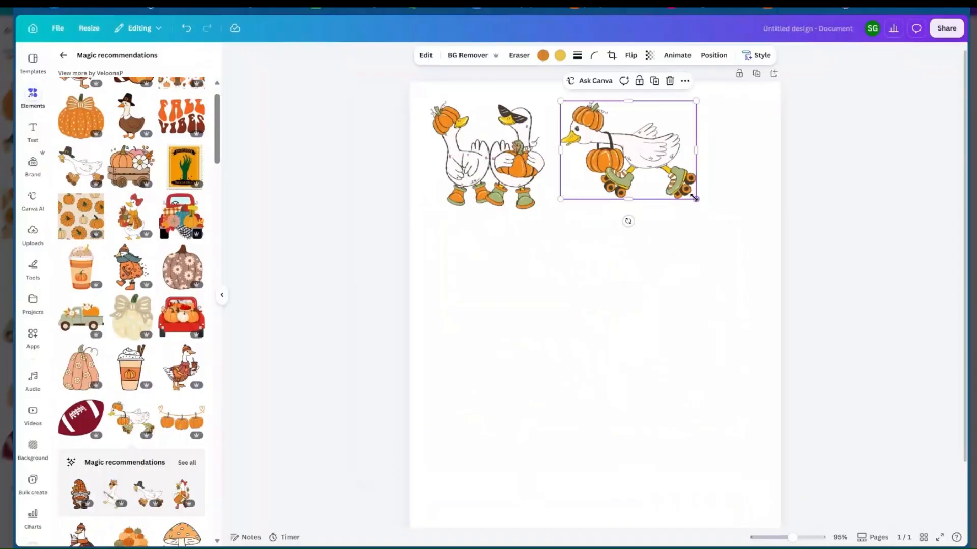
left_click_drag(694, 197, 709, 209)
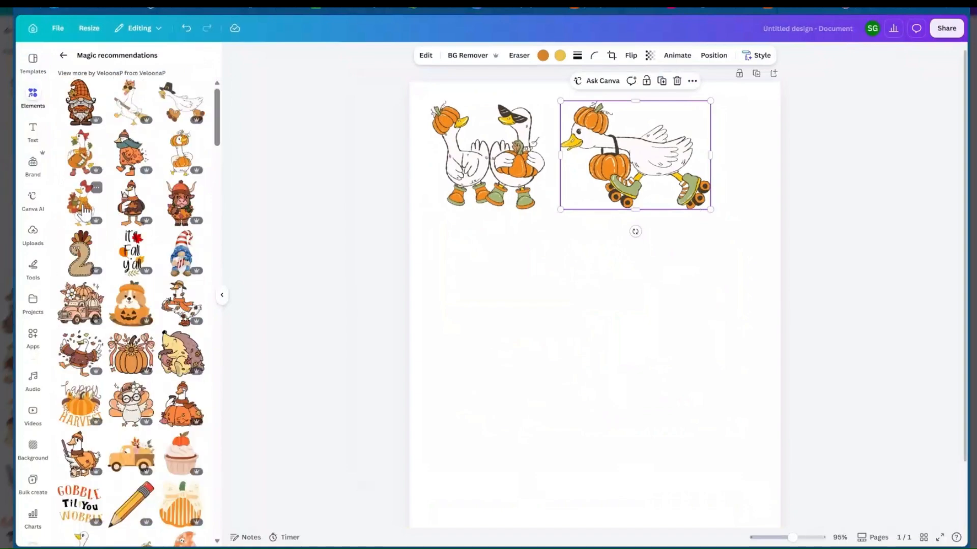
Add the goose with the broom and sunglasses, shrink it, and place it below the two geese
left_click(121, 127)
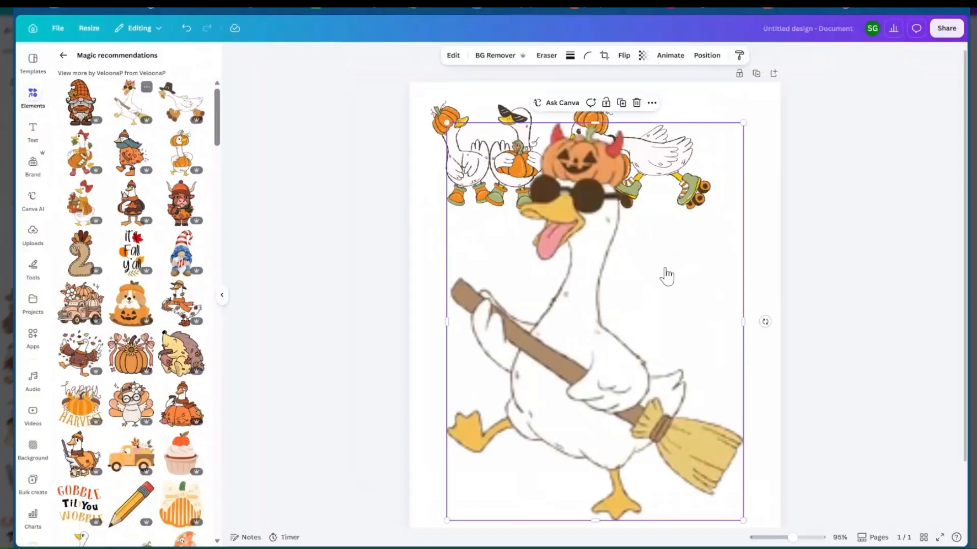
left_click_drag(744, 123, 512, 432)
left_click_drag(476, 462, 475, 248)
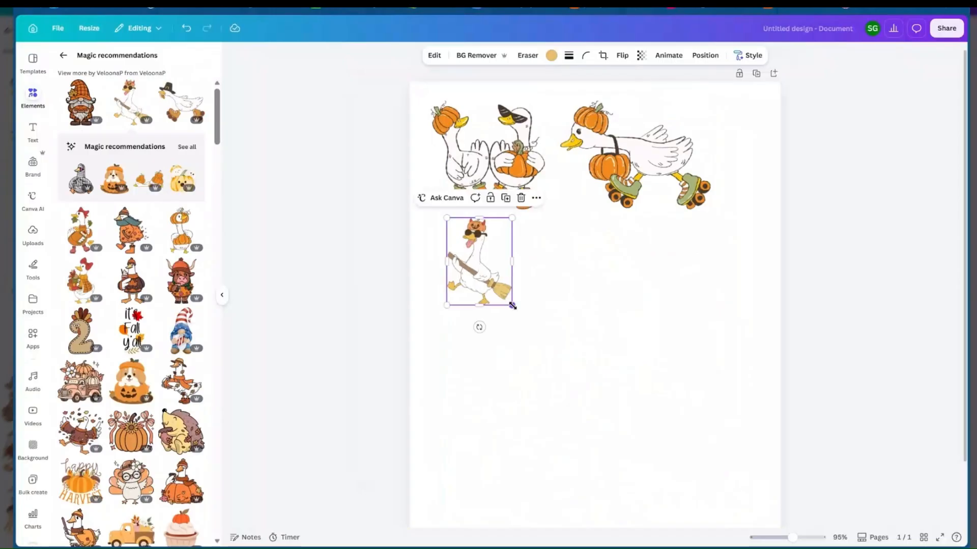
left_click_drag(513, 305, 552, 341)
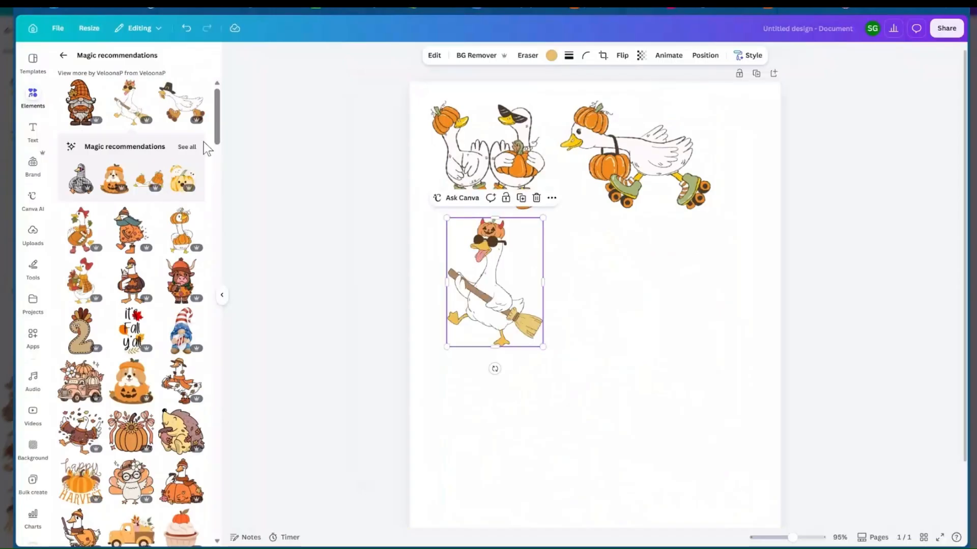
Add the roller-skating goose in the pilgrim hat, shrink it, and place it beside the broom goose
left_click(181, 103)
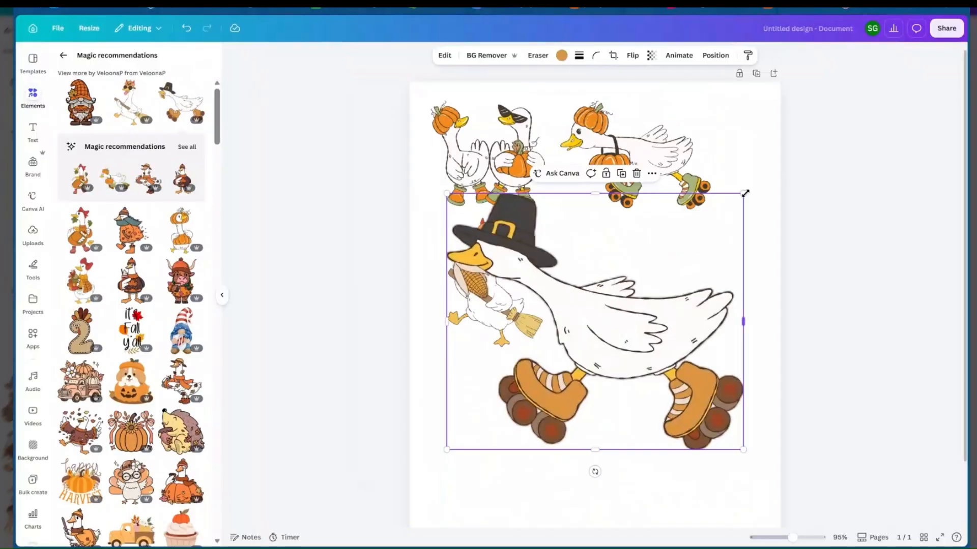
left_click_drag(745, 193, 579, 274)
left_click_drag(510, 374, 643, 290)
left_click_drag(743, 365, 718, 344)
Add the goose in the beanie, scarf and leaf-covered coat, shrink it, and place it at the page's lower left
scroll(556, 396, "down", 2)
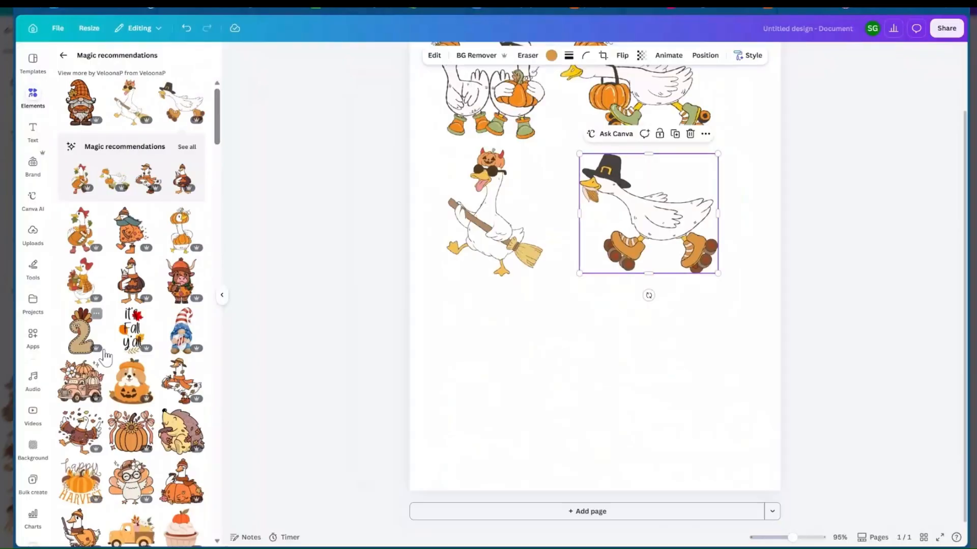
left_click(148, 238)
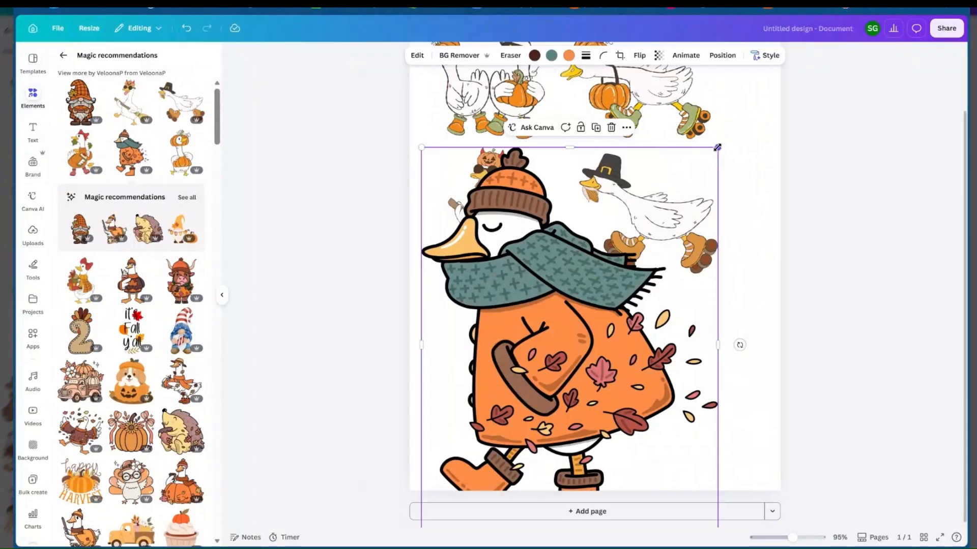
left_click_drag(717, 147, 587, 323)
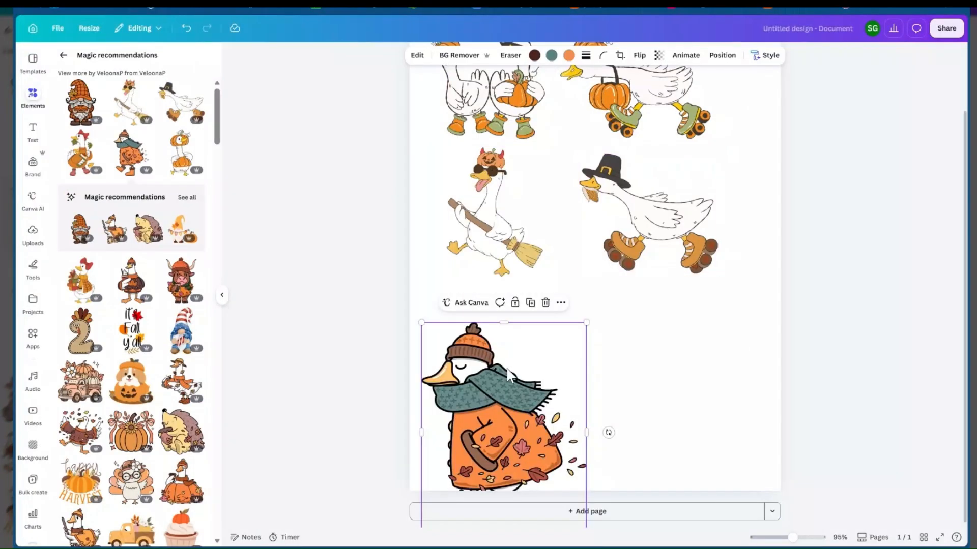
left_click_drag(508, 373, 542, 330)
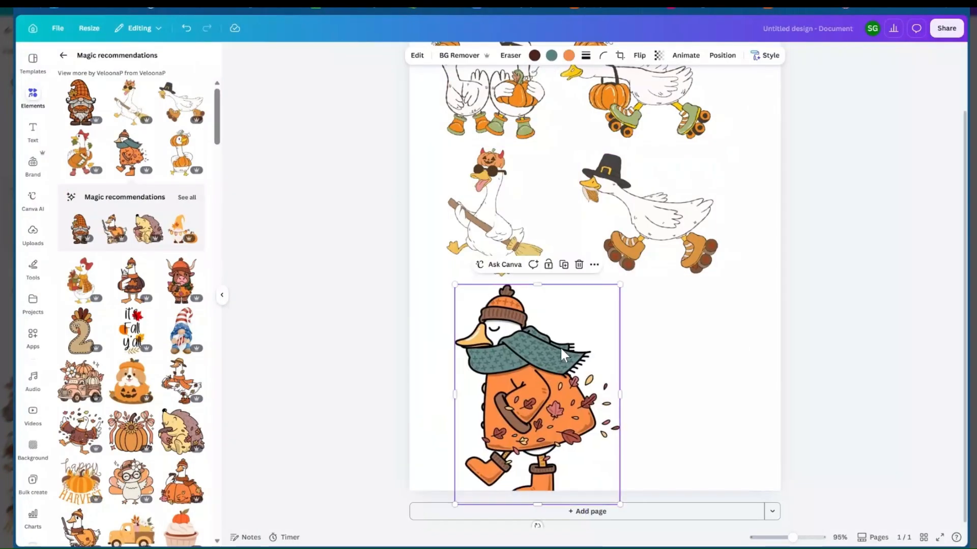
scroll(561, 348, "down", 1)
left_click_drag(620, 497, 583, 463)
left_click_drag(556, 388, 544, 388)
Add the goose with the red bow and stack of books, shrink it, and place it at the page's lower right
left_click(99, 277)
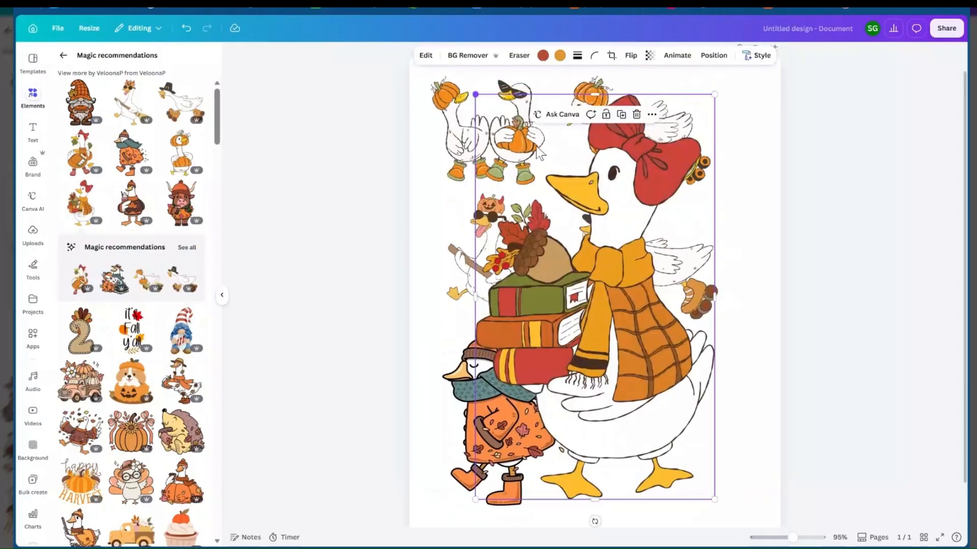
left_click_drag(475, 94, 661, 305)
left_click_drag(683, 378, 673, 371)
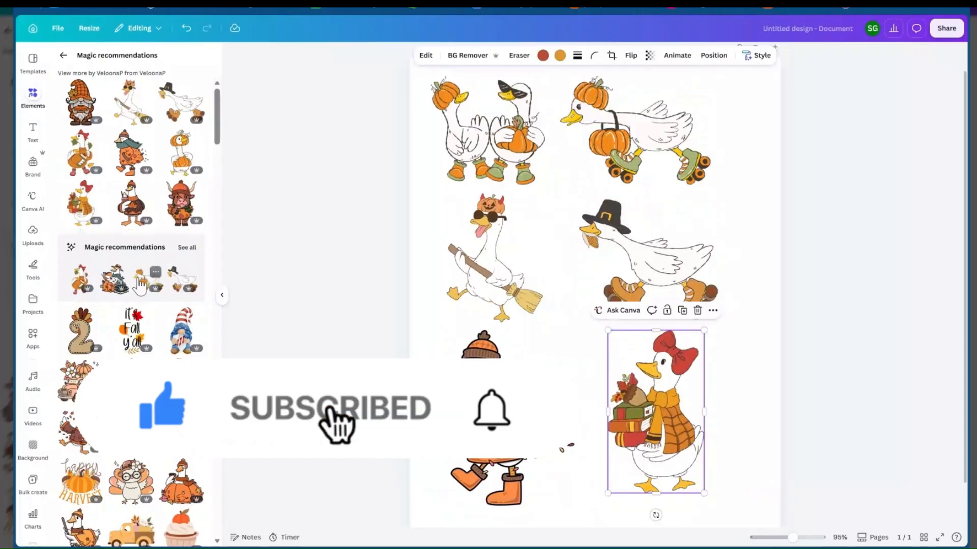
Replace the goose in the beanie and scarf with the pumpkin-headed goose holding a pumpkin, scaled to fit the page's lower left
scroll(140, 285, "down", 1)
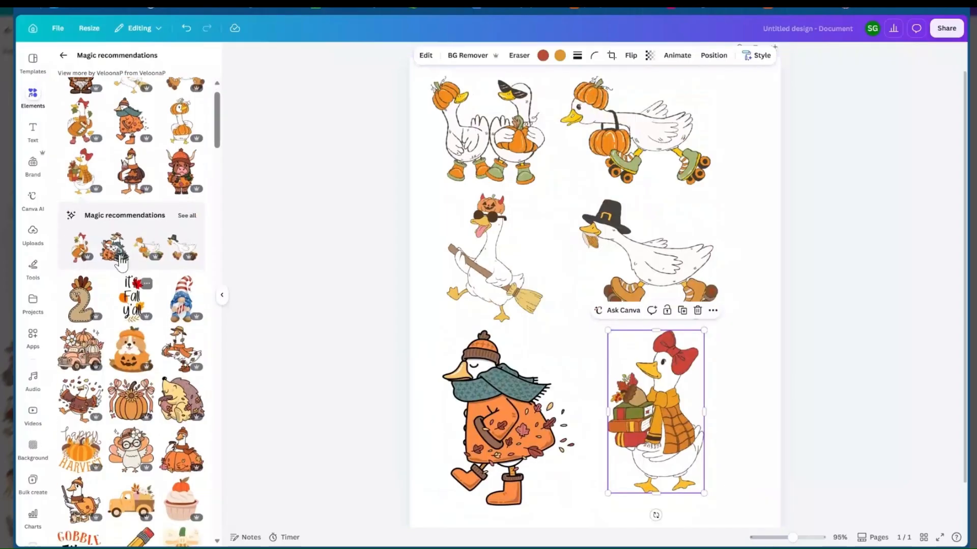
left_click(180, 121)
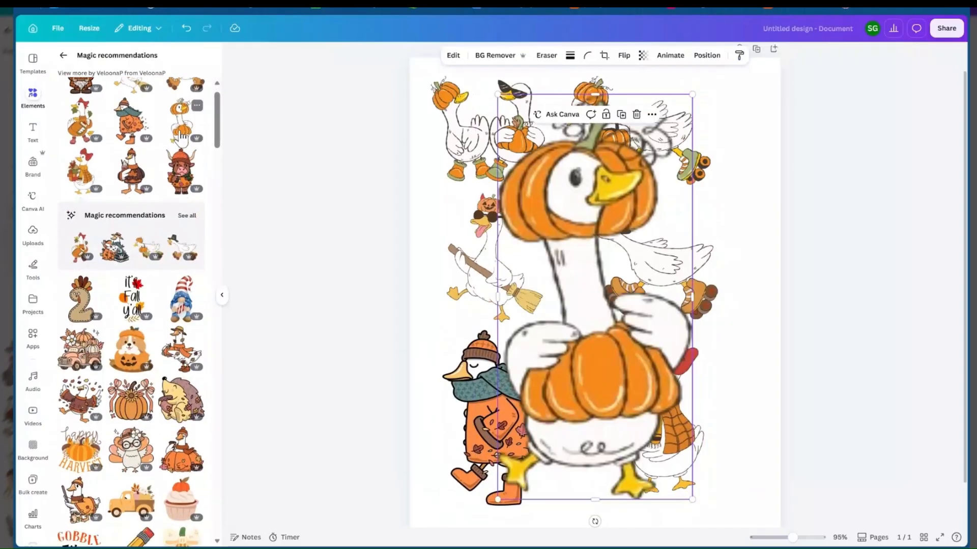
left_click(482, 392)
key("Delete")
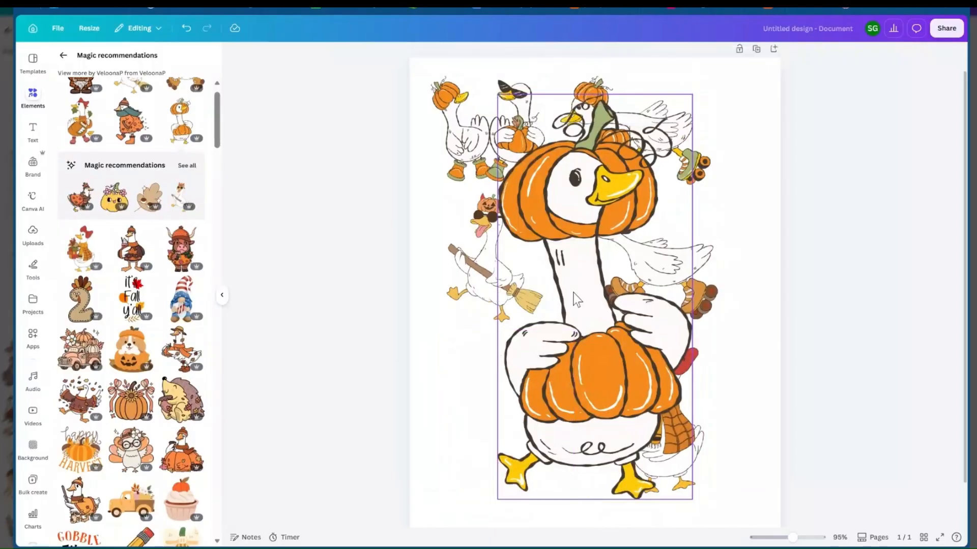
left_click(682, 105)
left_click_drag(692, 94, 508, 258)
scroll(532, 349, "down", 1)
left_click_drag(533, 351, 494, 377)
Shrink and reposition the pumpkin-headed goose, then move the red-bow goose toward the right page edge and enlarge it slightly
left_click_drag(683, 374, 697, 392)
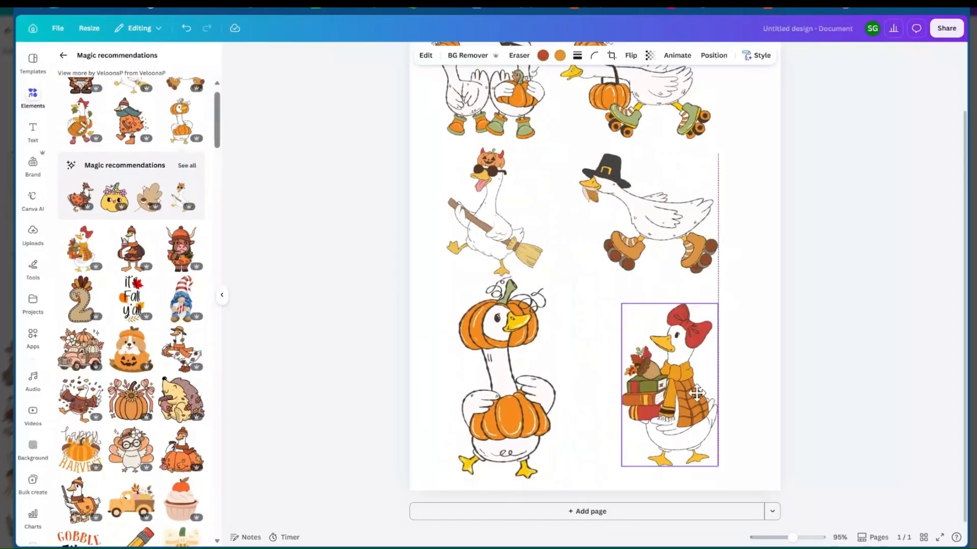
left_click(507, 333)
left_click_drag(555, 277, 537, 296)
left_click_drag(512, 336, 516, 334)
left_click_drag(713, 346, 713, 342)
left_click_drag(718, 463, 723, 466)
Enlarge the broom goose to about 2.3 × 3 in, shift it slightly right, and move both roller-skating geese toward the right page edge
scroll(672, 367, "up", 2)
left_click_drag(642, 304, 653, 309)
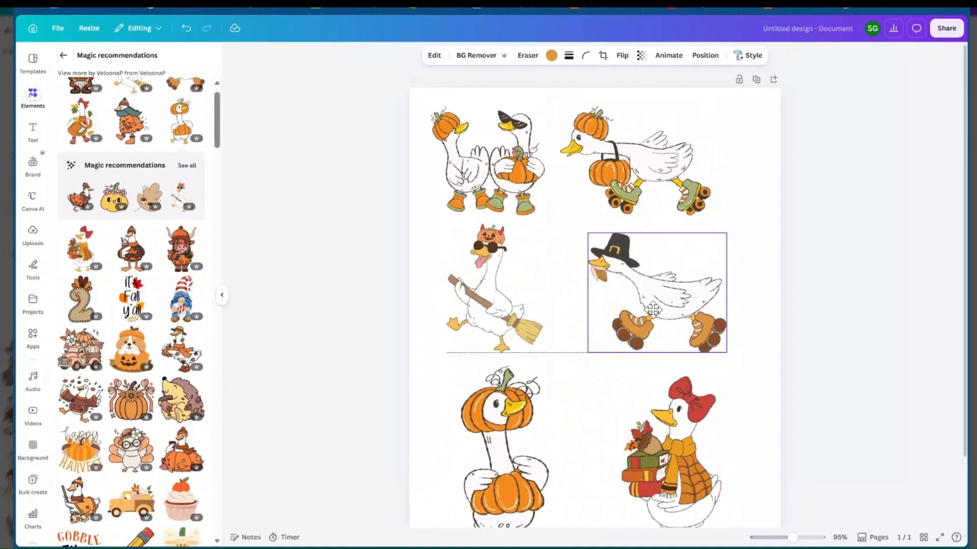
left_click(539, 338)
left_click_drag(542, 352, 544, 355)
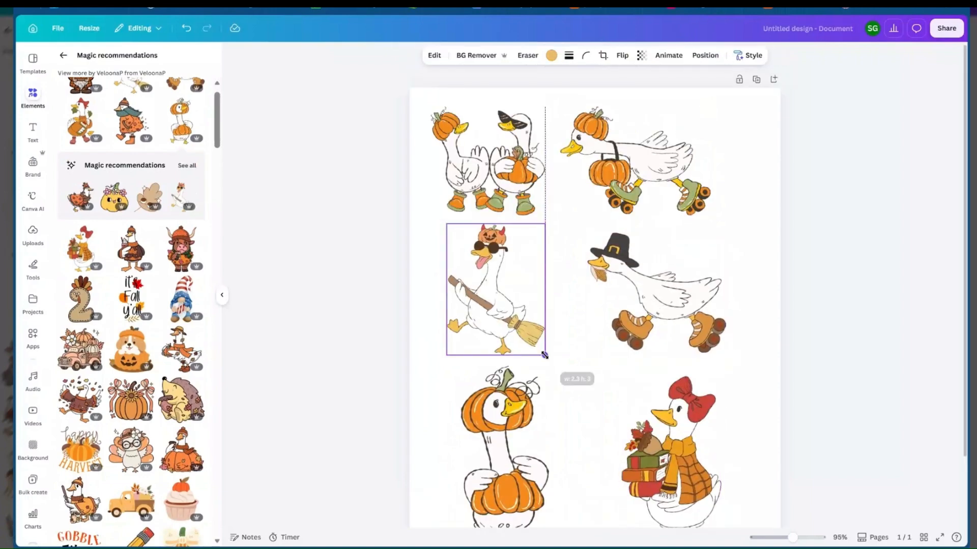
left_click_drag(689, 150, 711, 152)
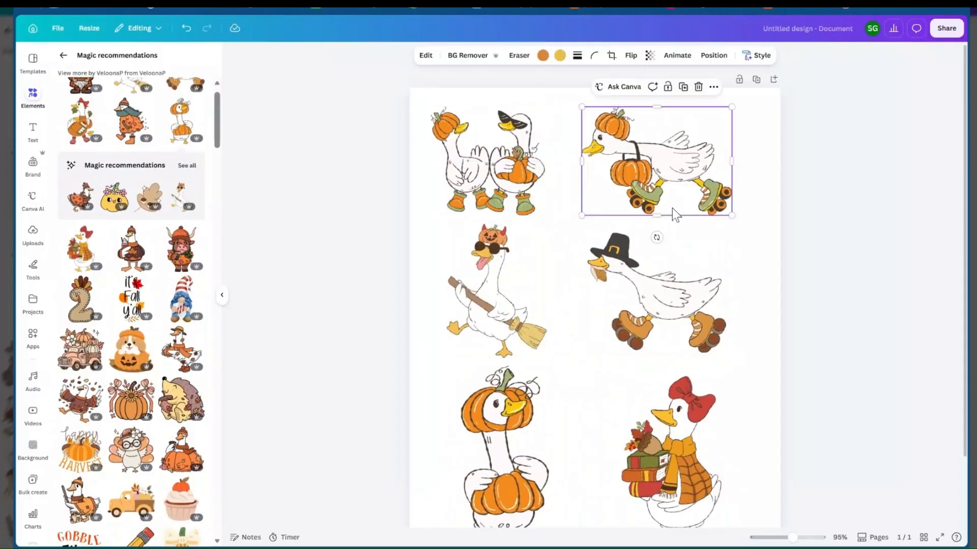
left_click_drag(667, 299, 673, 300)
left_click_drag(511, 294, 513, 294)
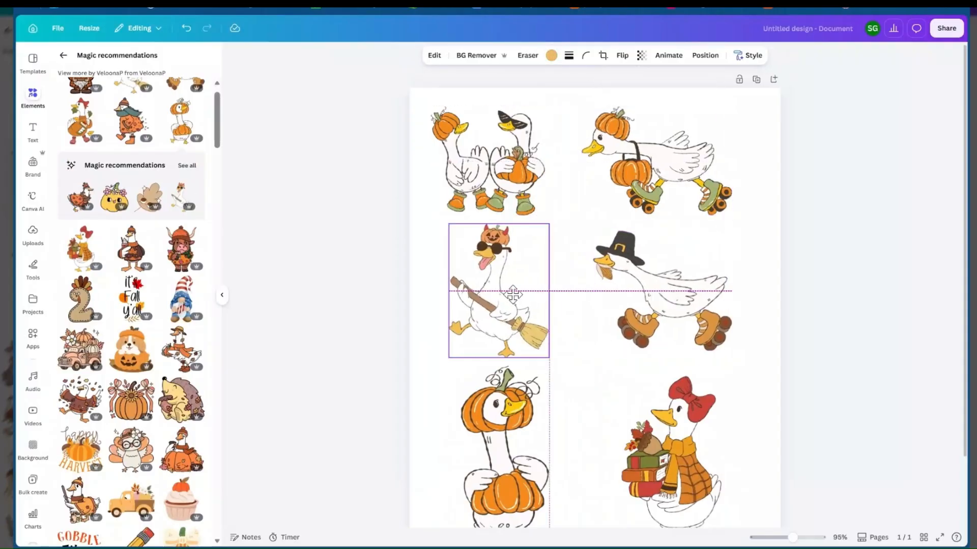
Nudge the red-bow goose and the pumpkin-headed goose slightly right to even out the bottom row
scroll(693, 419, "down", 2)
left_click(693, 419)
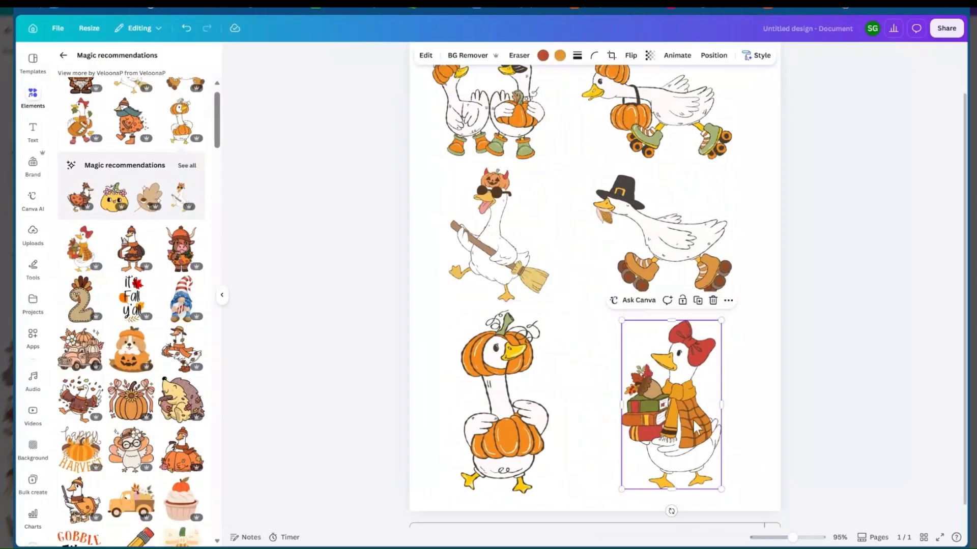
left_click_drag(693, 419, 696, 423)
left_click_drag(495, 404, 505, 402)
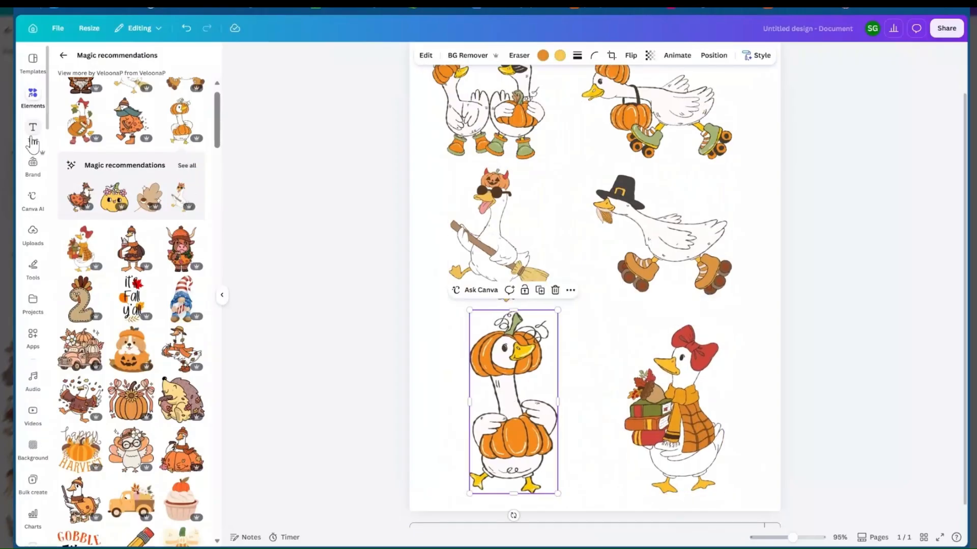
Enlarge the red-bow goose carrying books to about 2.4 × 4 in
left_click(701, 367)
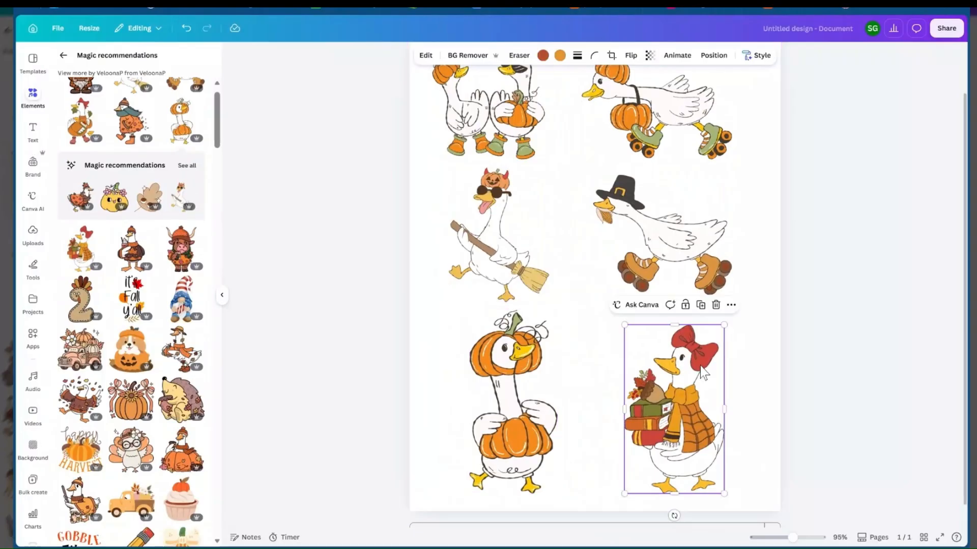
left_click_drag(724, 326, 728, 318)
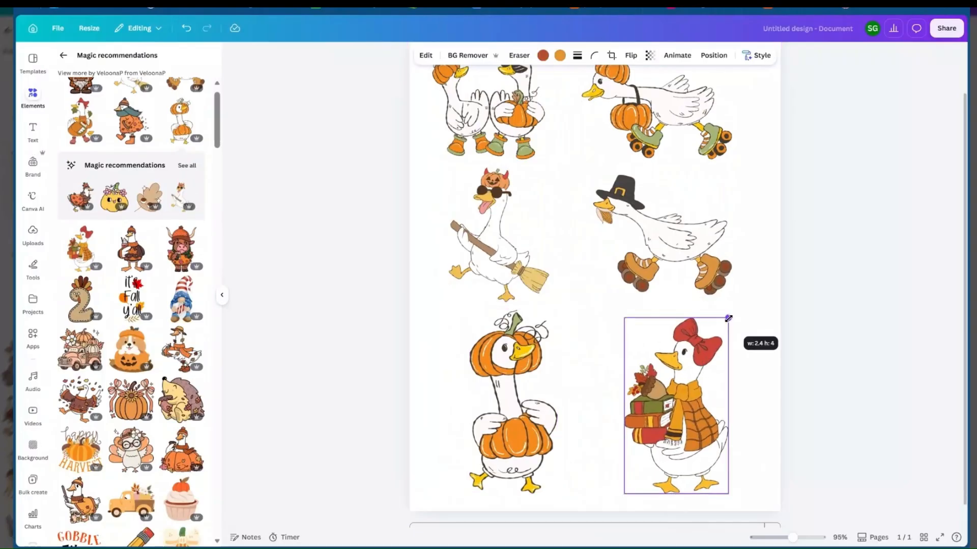
left_click(769, 253)
Shift the pilgrim-hat roller-skating goose and the red-bow goose slightly toward the page's right edge
scroll(702, 213, "up", 2)
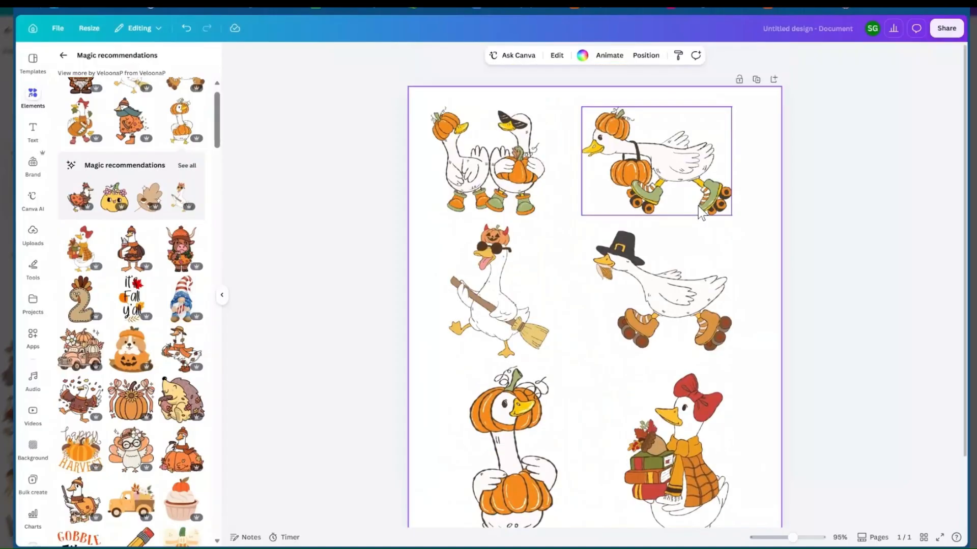
left_click(701, 211)
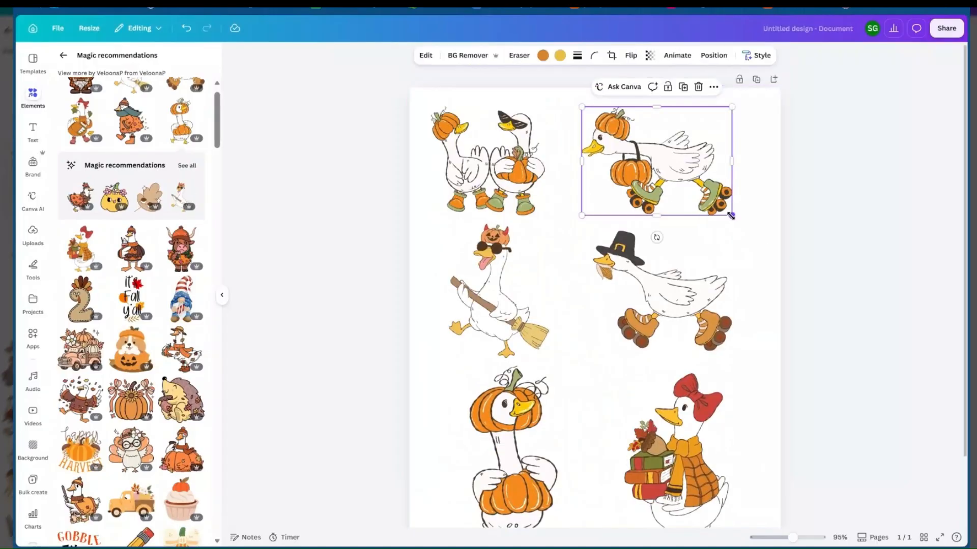
left_click_drag(731, 215, 732, 217)
left_click(541, 213)
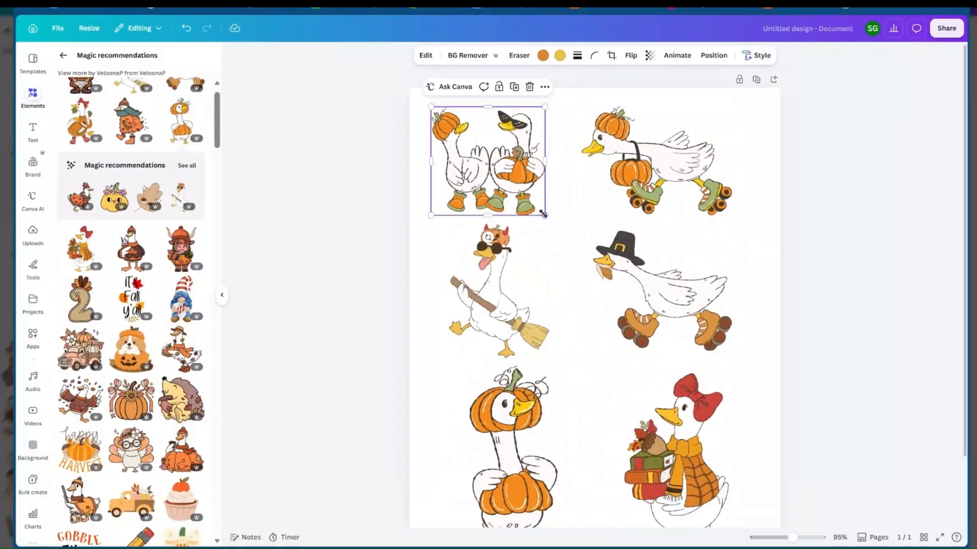
left_click(502, 275)
left_click_drag(640, 265, 647, 264)
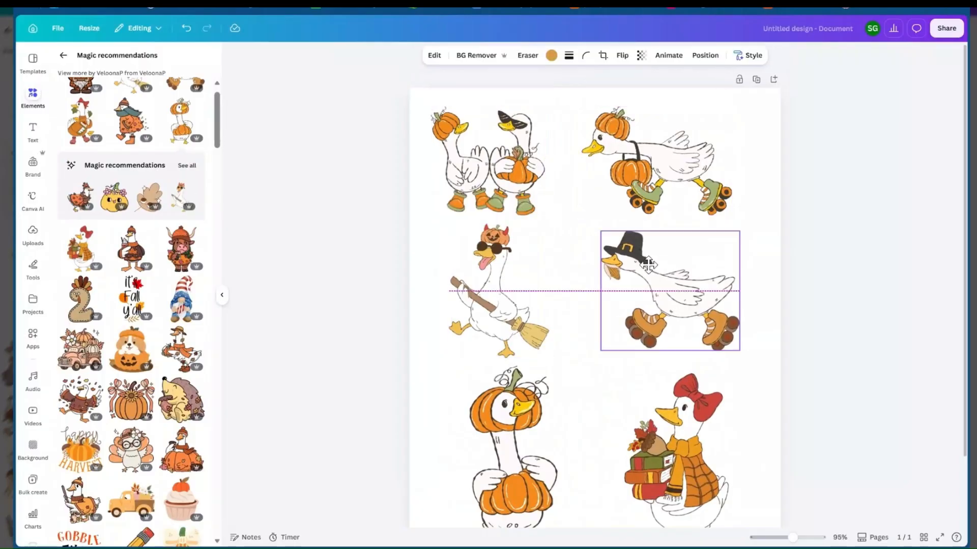
scroll(678, 376, "down", 2)
left_click_drag(678, 376, 688, 374)
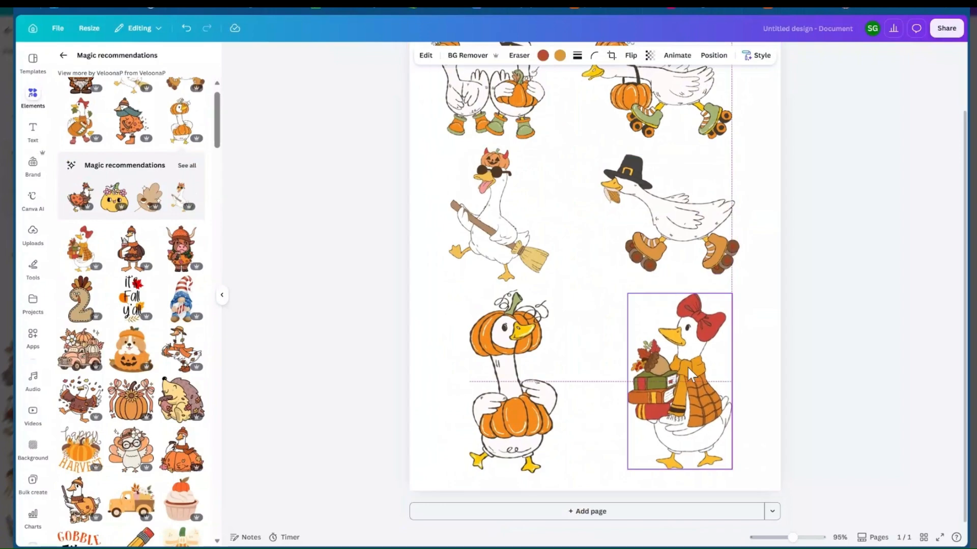
left_click(770, 299)
Apply the Outline shadow effect to the roller-skating goose wearing a pumpkin hat
scroll(770, 298, "up", 2)
left_click(673, 192)
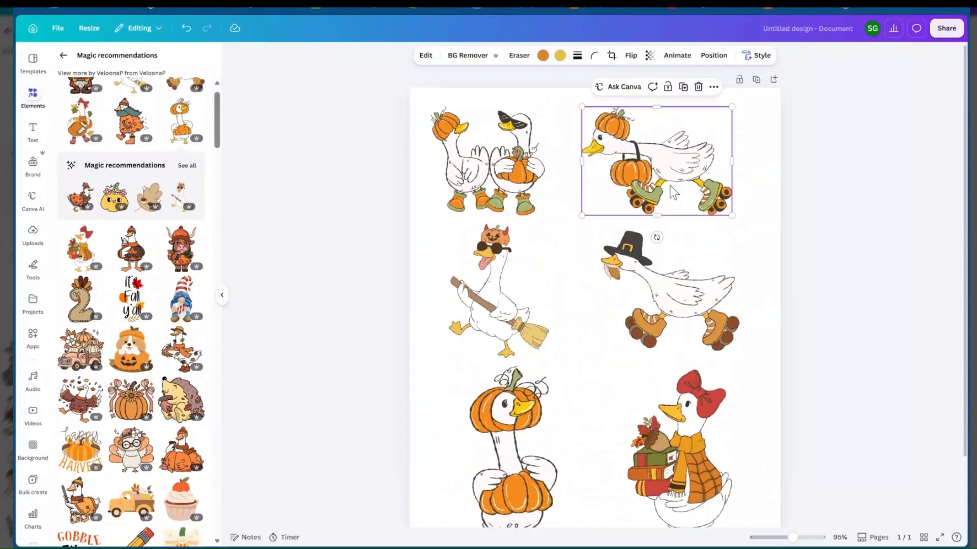
left_click(422, 61)
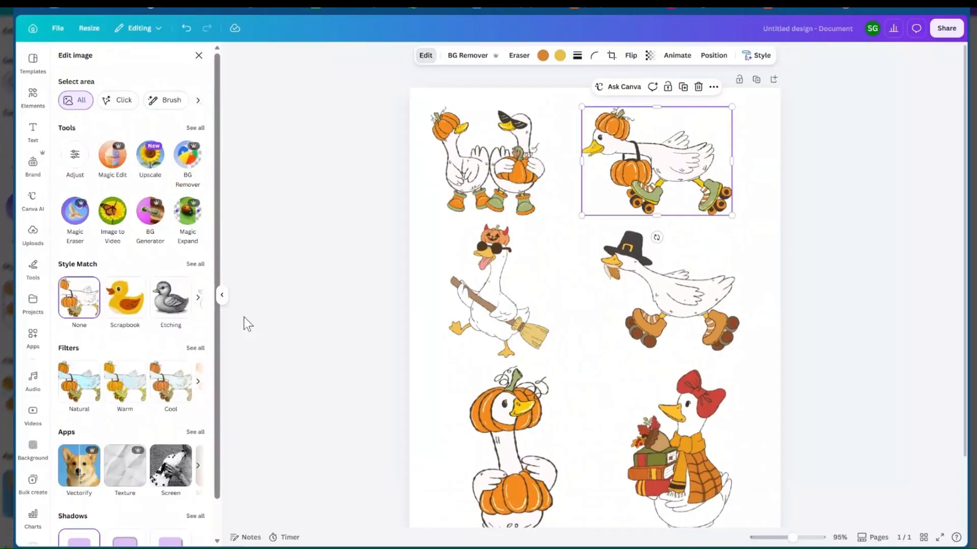
scroll(110, 352, "down", 1)
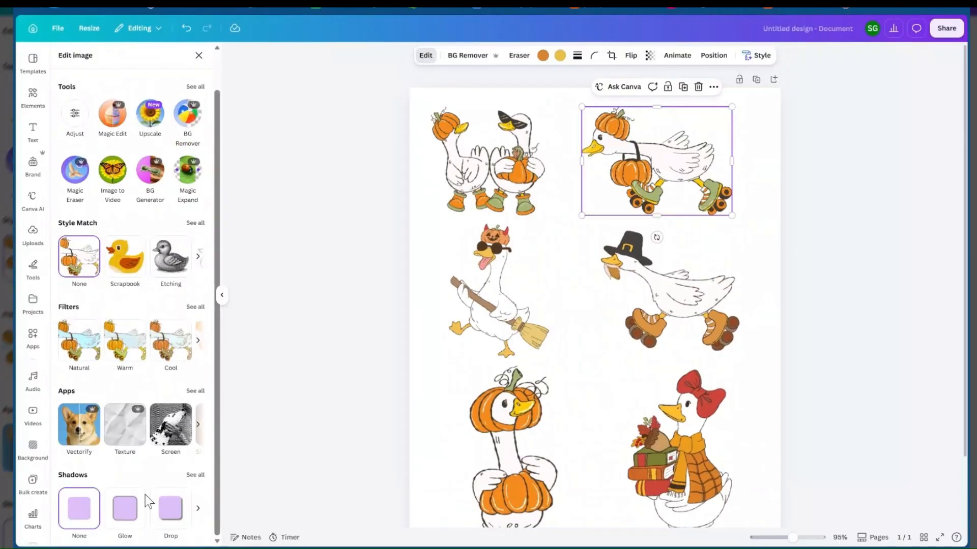
left_click(196, 476)
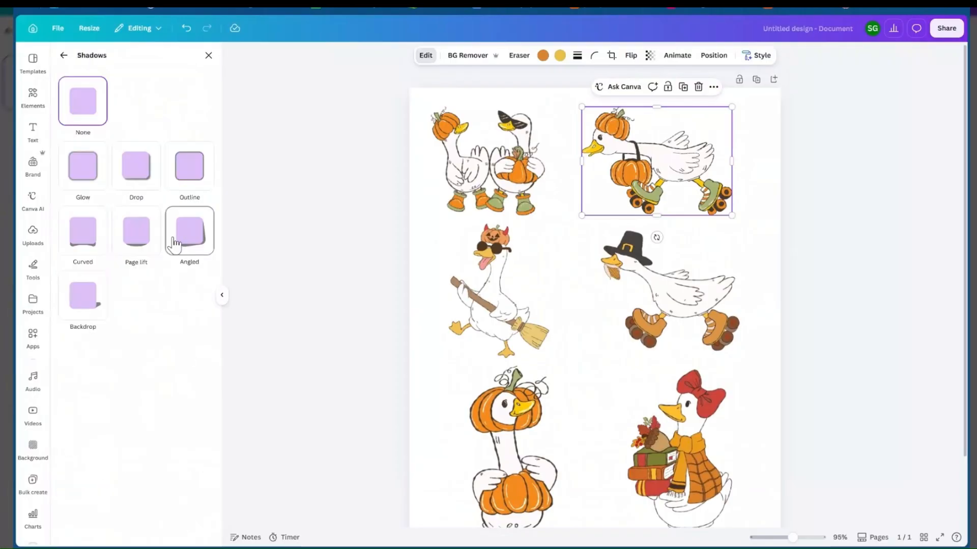
left_click(190, 168)
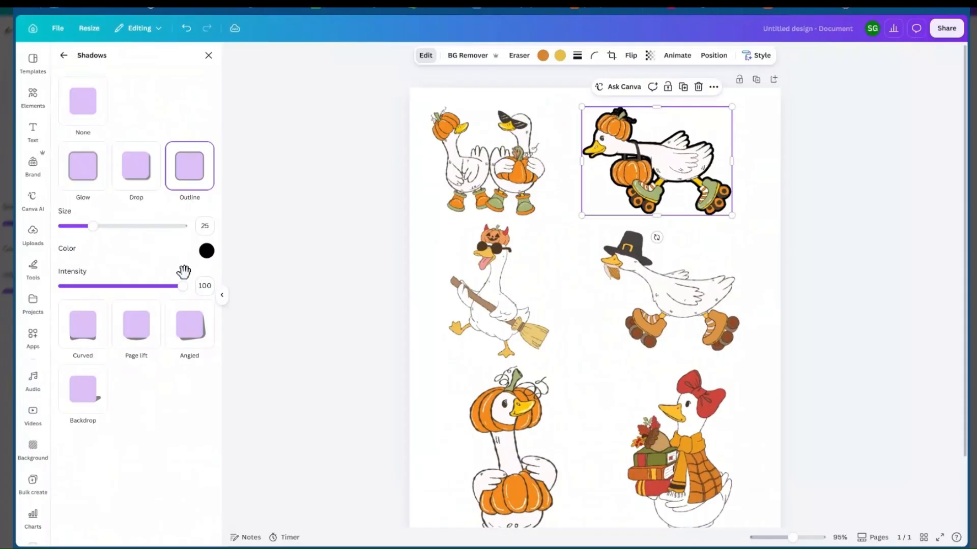
Set the outline color to white (#FFFFFF) and its size to 30
left_click(207, 251)
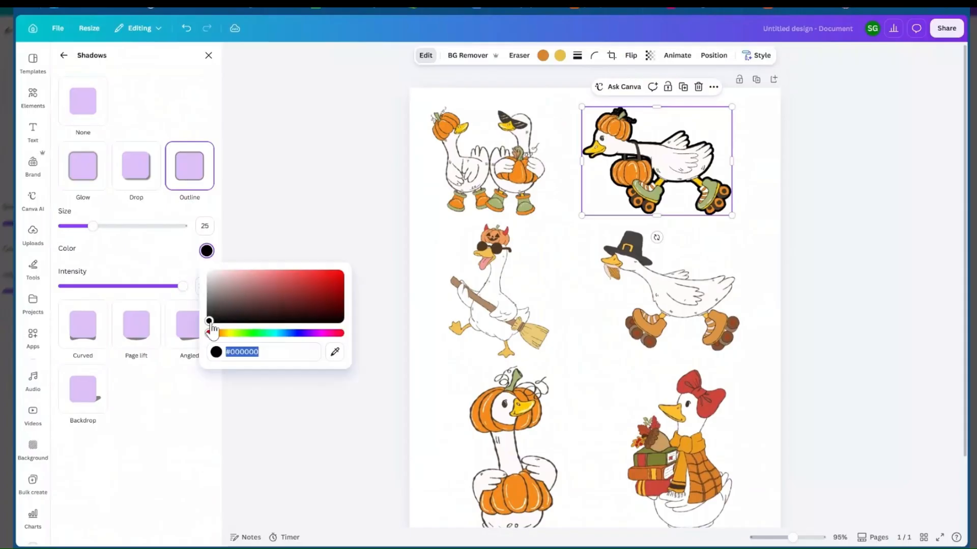
left_click_drag(210, 325, 203, 270)
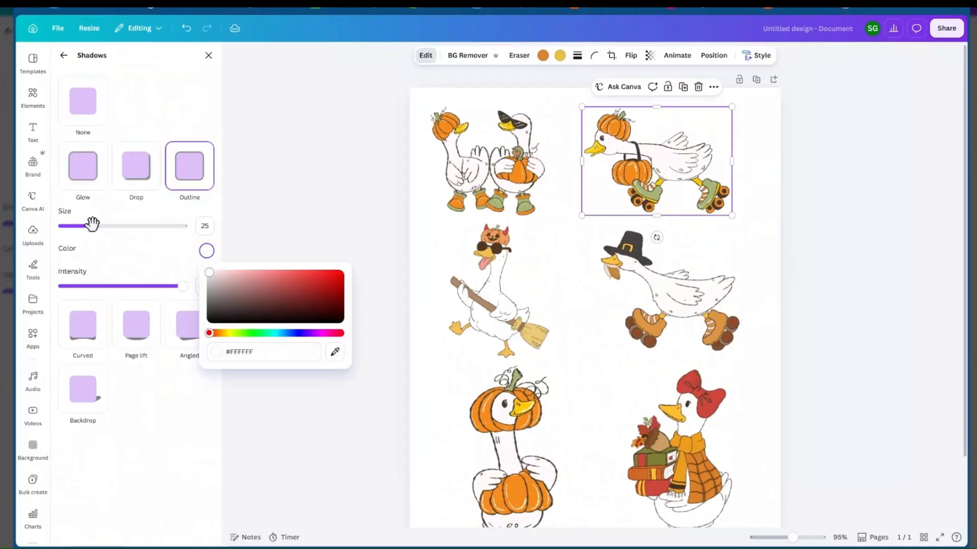
left_click_drag(92, 224, 99, 226)
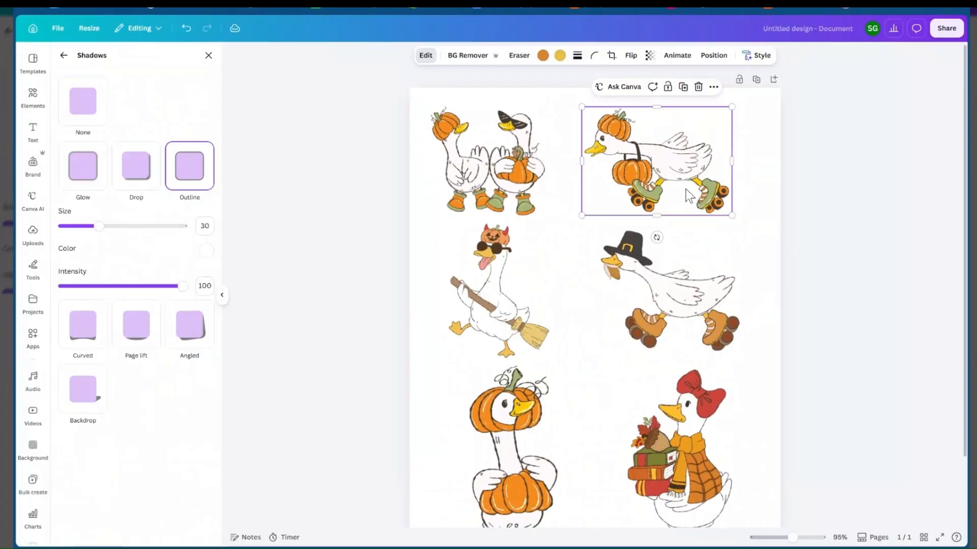
Change the page background to the near-black color of the Melanin Nurse brand palette
left_click(775, 144)
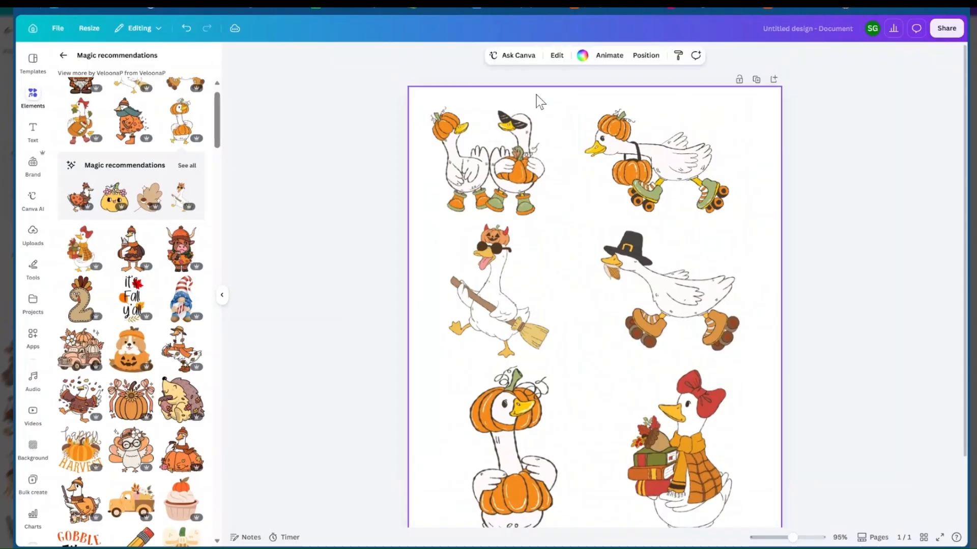
left_click(583, 56)
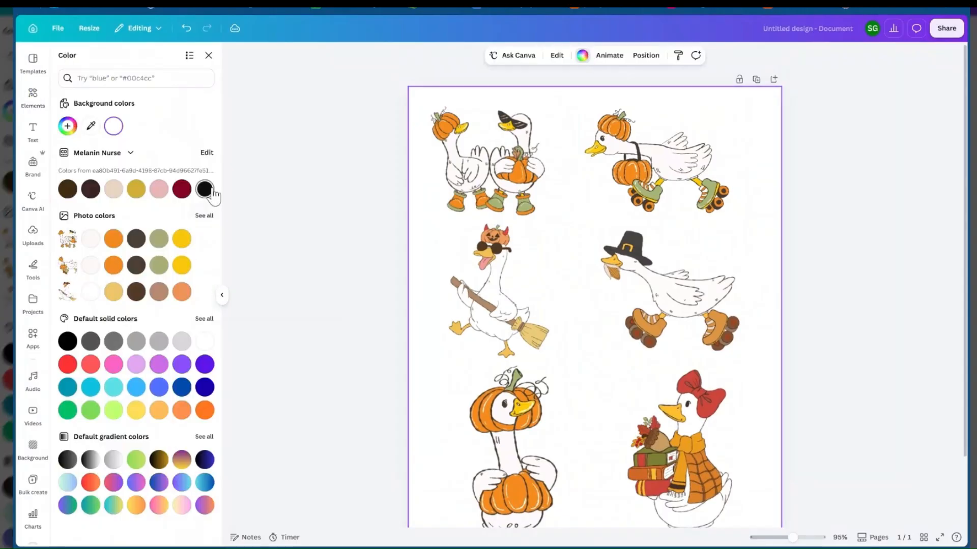
left_click(205, 189)
Copy the basic style of the outlined pumpkin-hat skating goose onto the pair of geese beside it
left_click(630, 169)
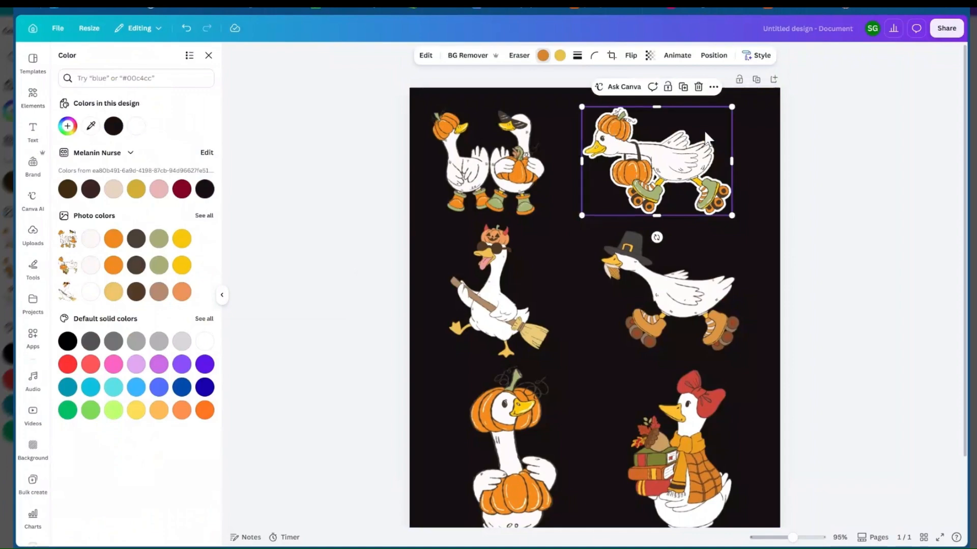
right_click(646, 146)
mouse_move(688, 175)
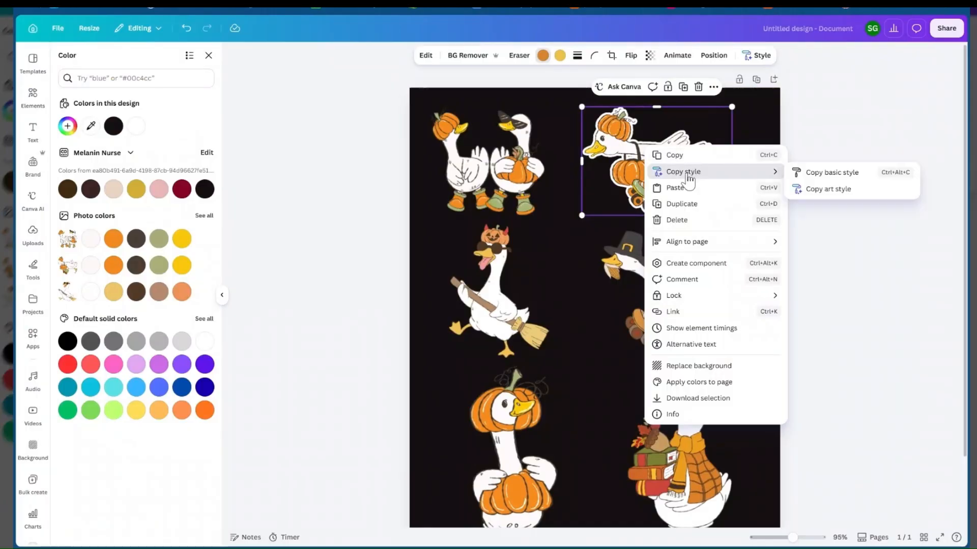
left_click(829, 173)
left_click(475, 152)
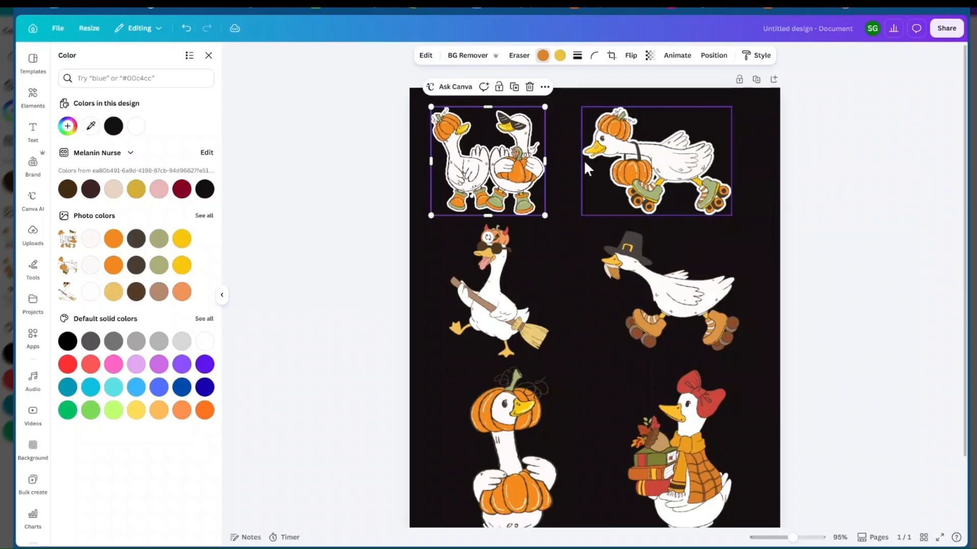
Copy the white outline style onto the broom goose and the pilgrim-hat roller-skating goose
right_click(667, 162)
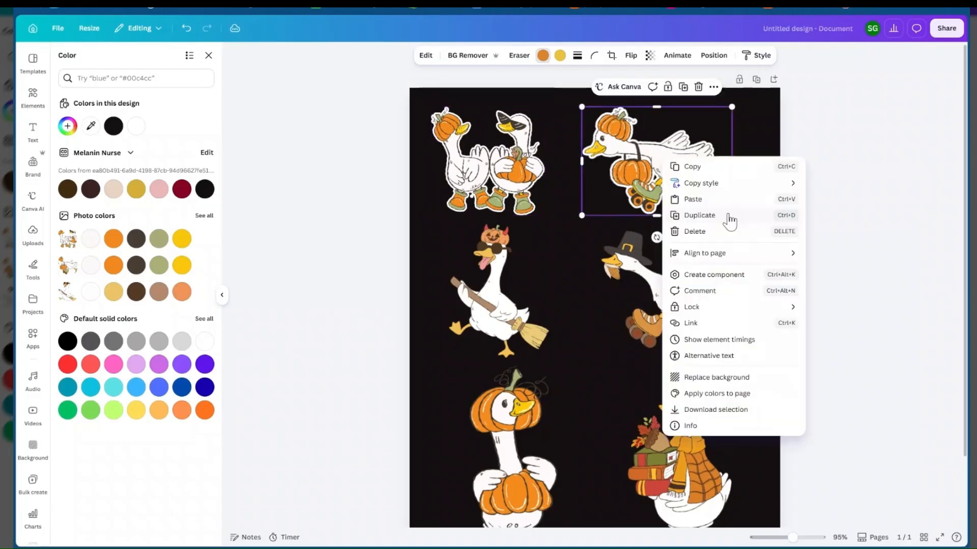
left_click(726, 184)
left_click(494, 292)
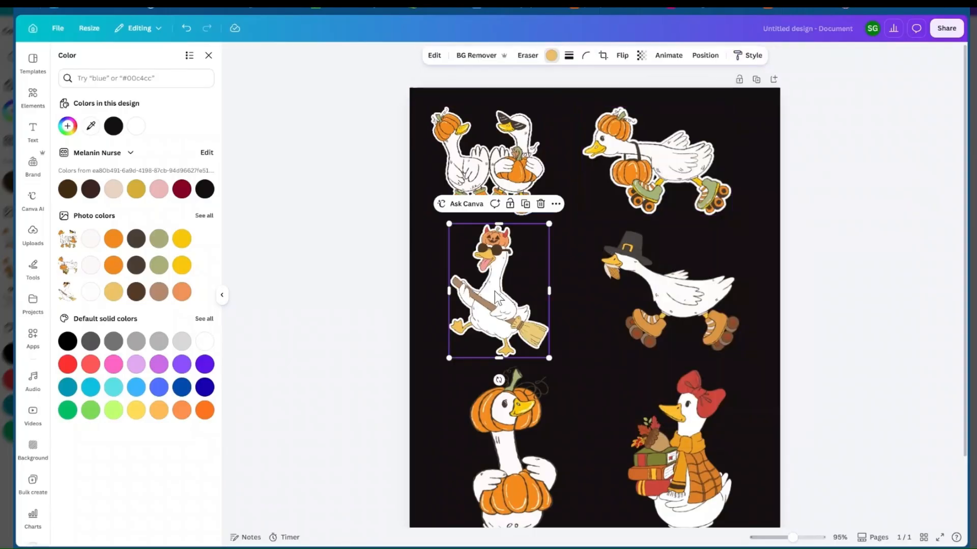
right_click(496, 297)
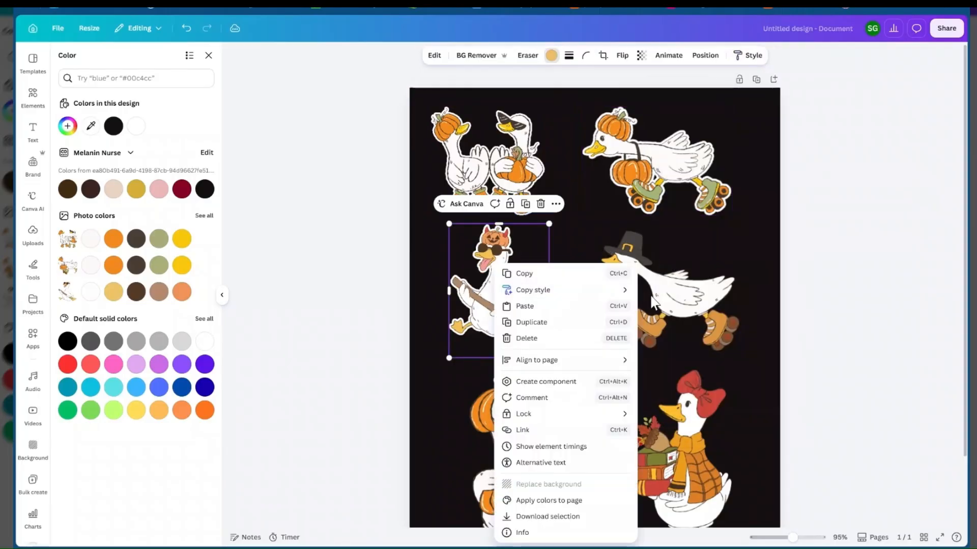
mouse_move(597, 295)
left_click(667, 299)
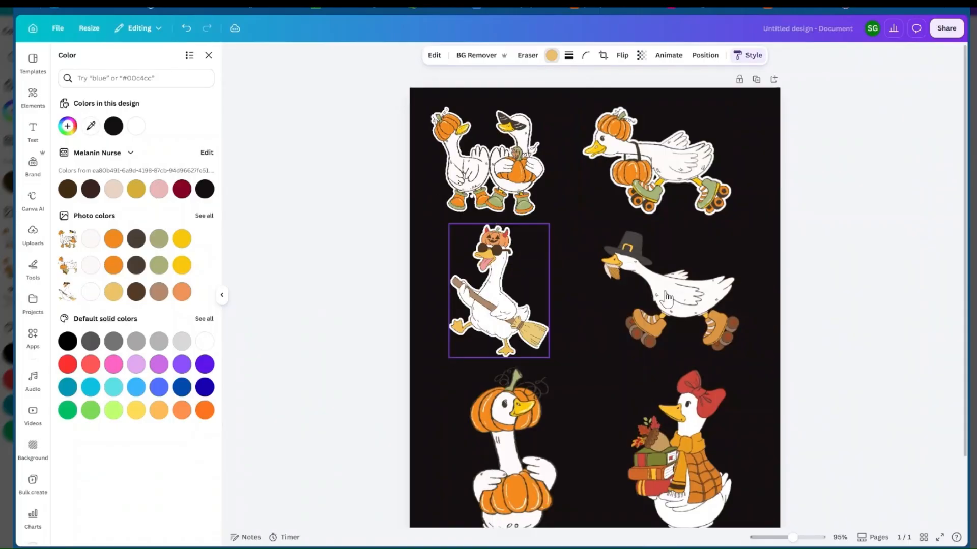
left_click(667, 299)
Copy the white outline style onto the pumpkin-headed goose and the red-bow goose in the bottom row
right_click(656, 282)
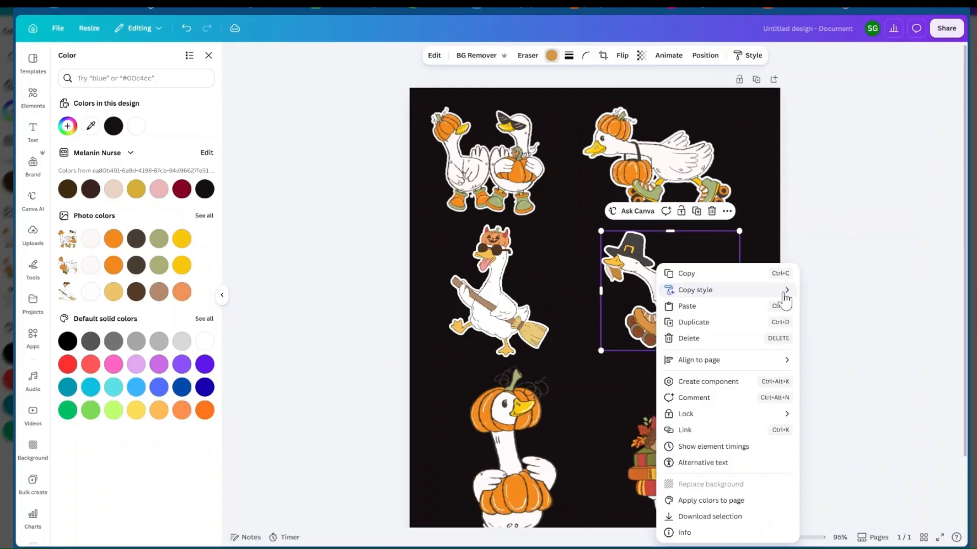
mouse_move(786, 301)
left_click(823, 297)
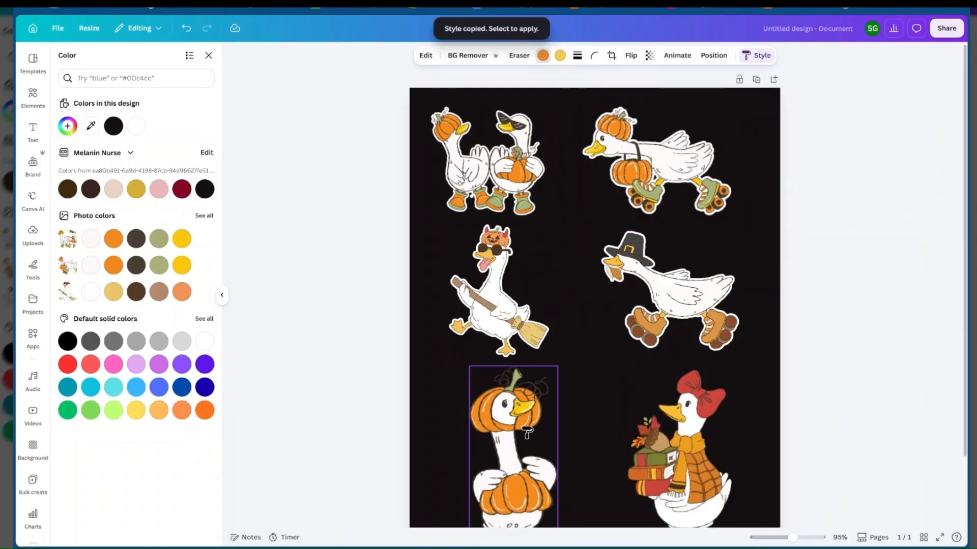
right_click(527, 432)
mouse_move(649, 291)
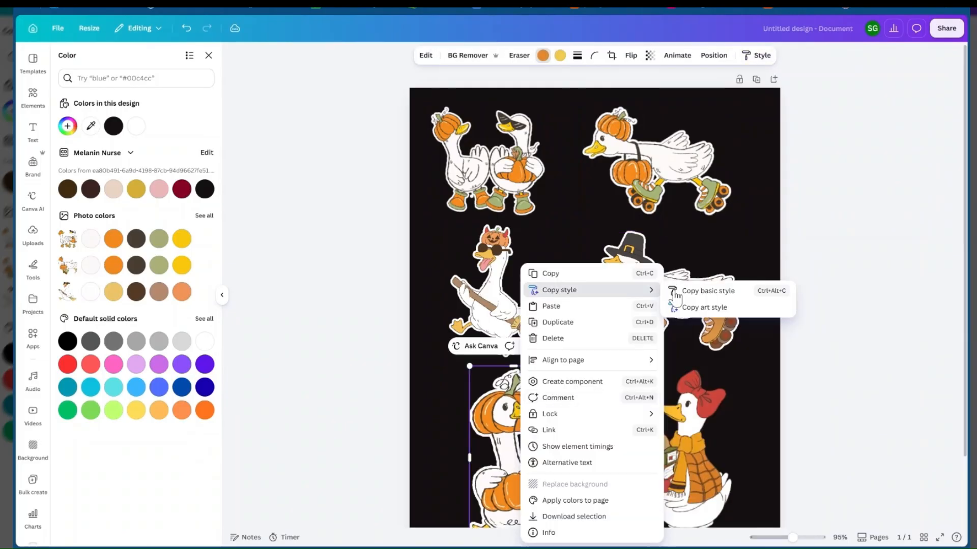
left_click(707, 291)
left_click(671, 438)
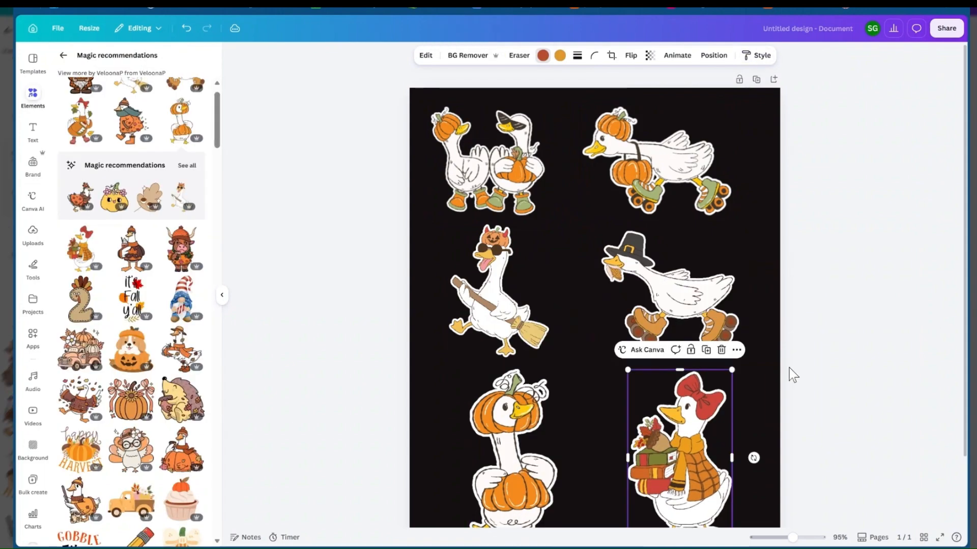
left_click(789, 368)
Nudge the broom goose and move the pilgrim-hat goose slightly right in the middle row
scroll(806, 298, "down", 2)
scroll(810, 304, "up", 2)
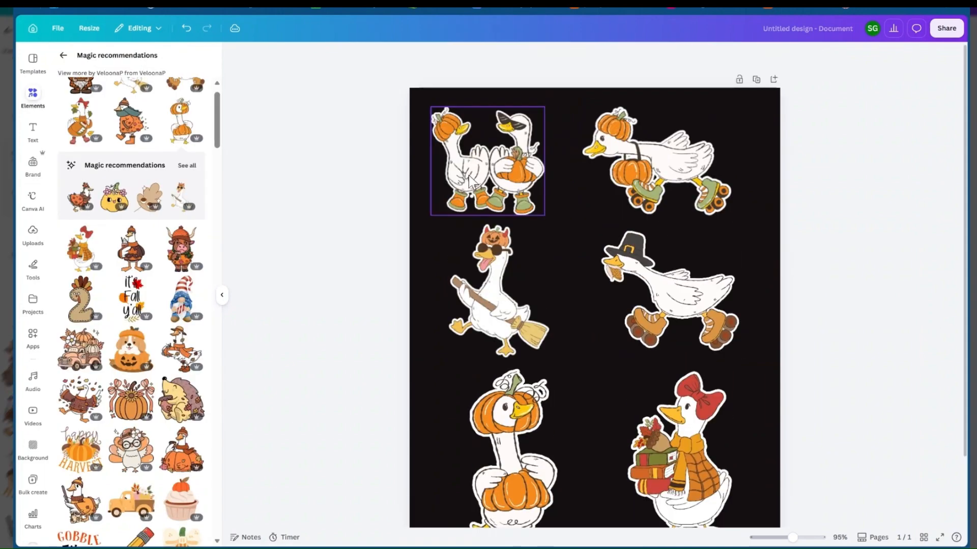
scroll(552, 286, "down", 1)
left_click_drag(499, 247, 498, 244)
left_click_drag(716, 260, 720, 261)
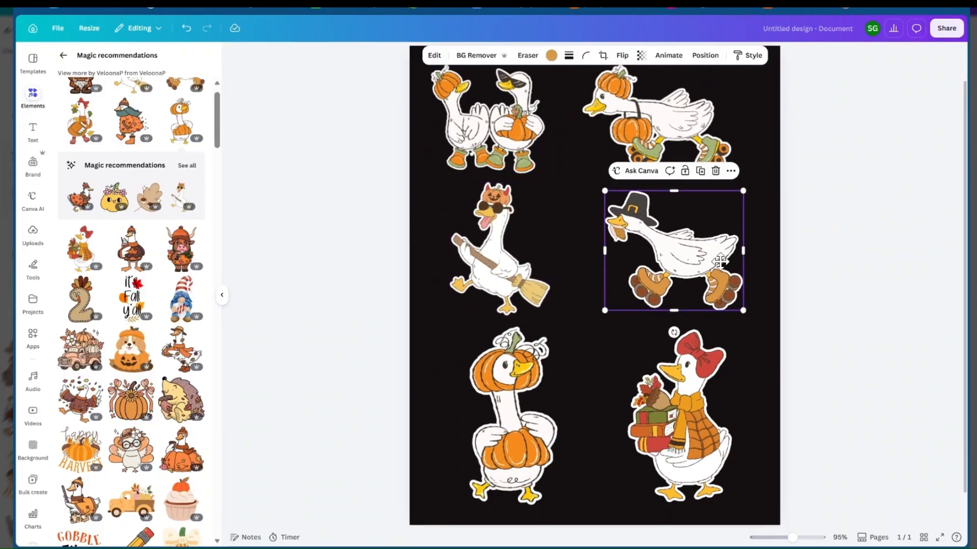
left_click_drag(739, 304, 742, 309)
Move the pumpkin-hat skating goose and the pair of geese in the top row slightly right
scroll(677, 188, "up", 1)
left_click_drag(677, 187, 688, 188)
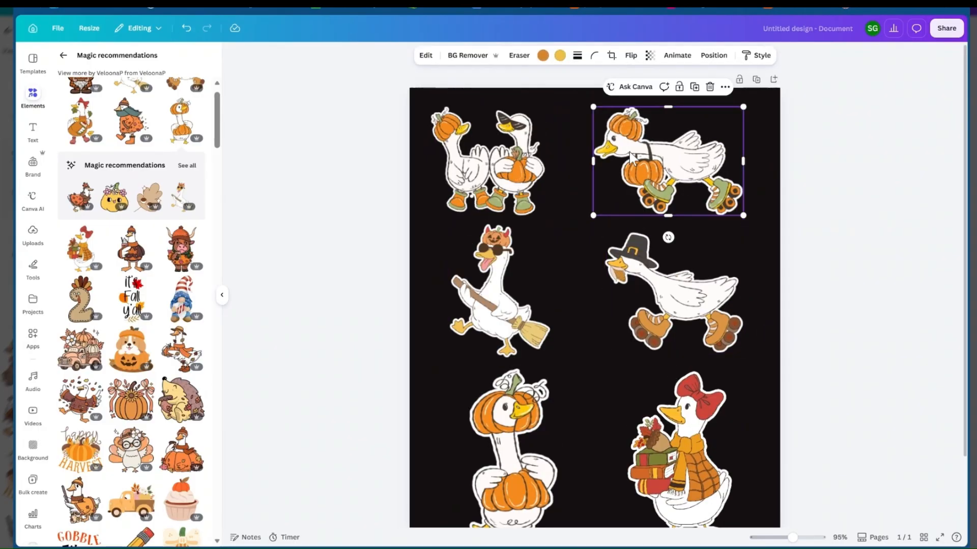
left_click_drag(507, 136, 512, 139)
Set the page background to white from the photo colors
left_click(763, 102)
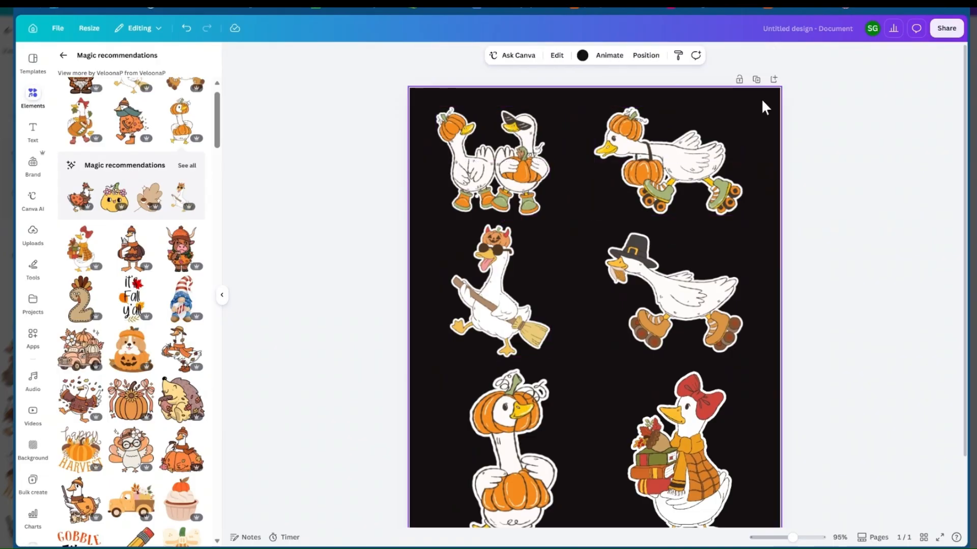
left_click(582, 56)
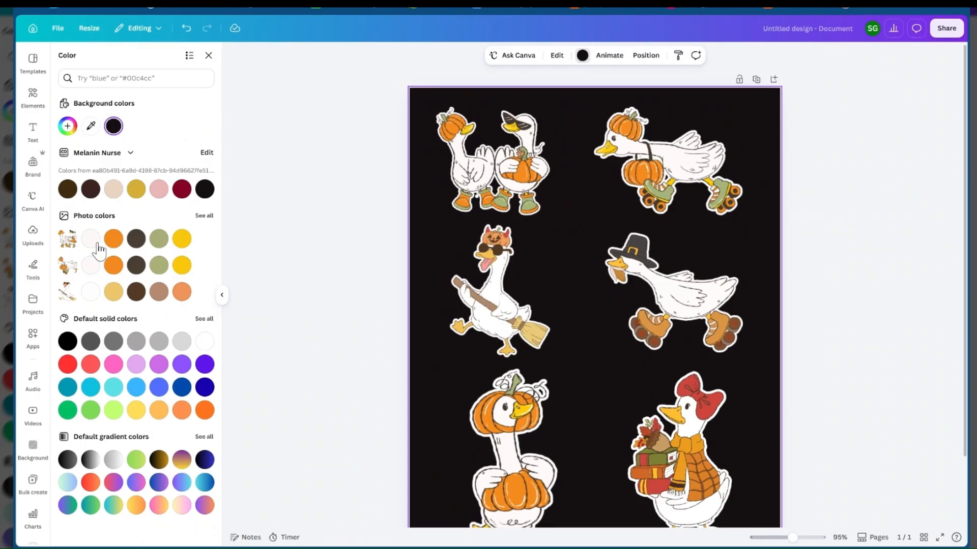
left_click(90, 294)
scroll(694, 236, "up", 1)
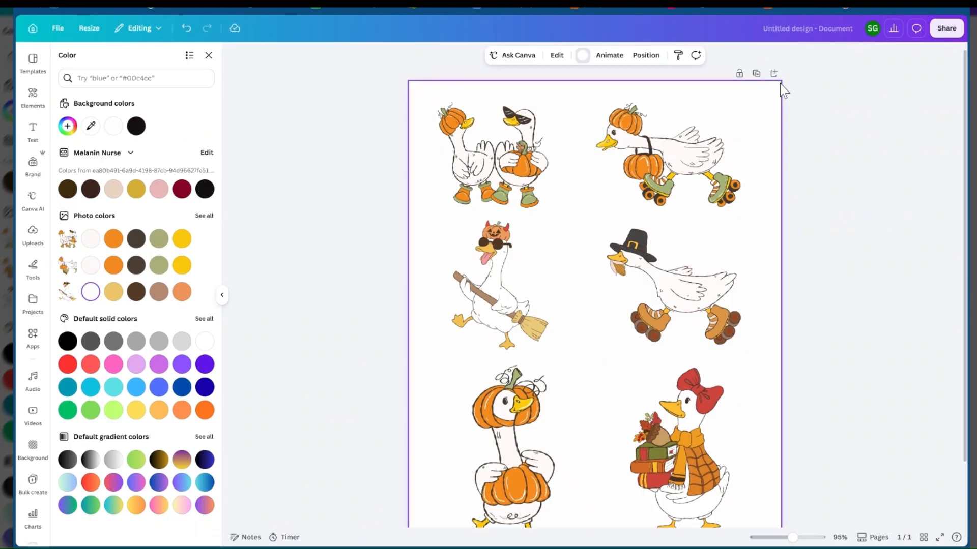
Name the design "Duck Fall Stickers"
left_click(810, 26)
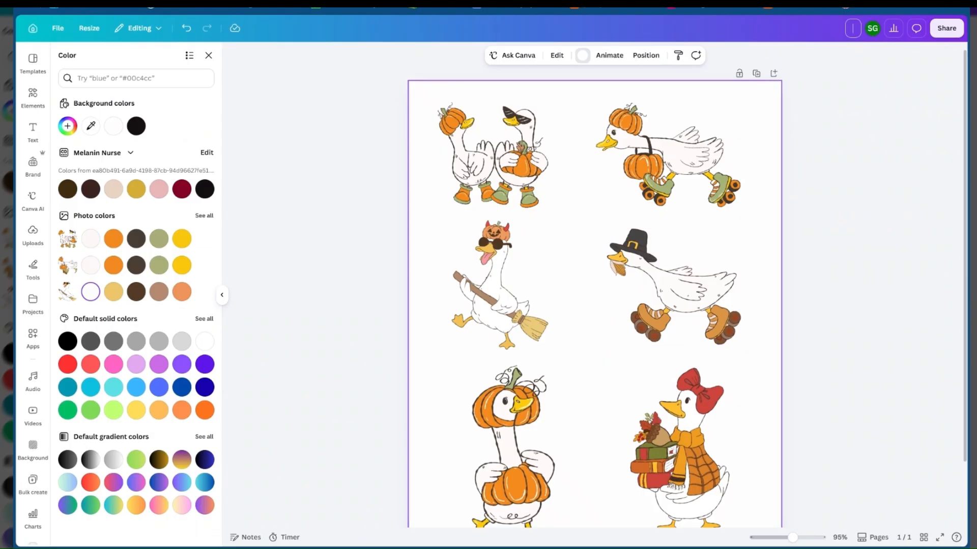
type("Duck")
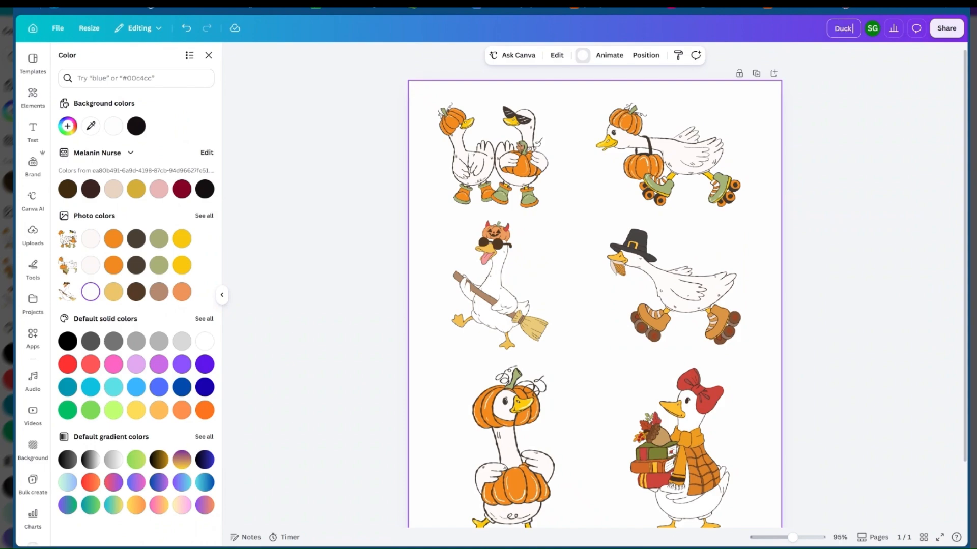
type(" GFAll")
key("BackSpace")
key("BackSpace")
key("BackSpace")
key("BackSpace")
key("BackSpace")
key("BackSpace")
type("Fall S")
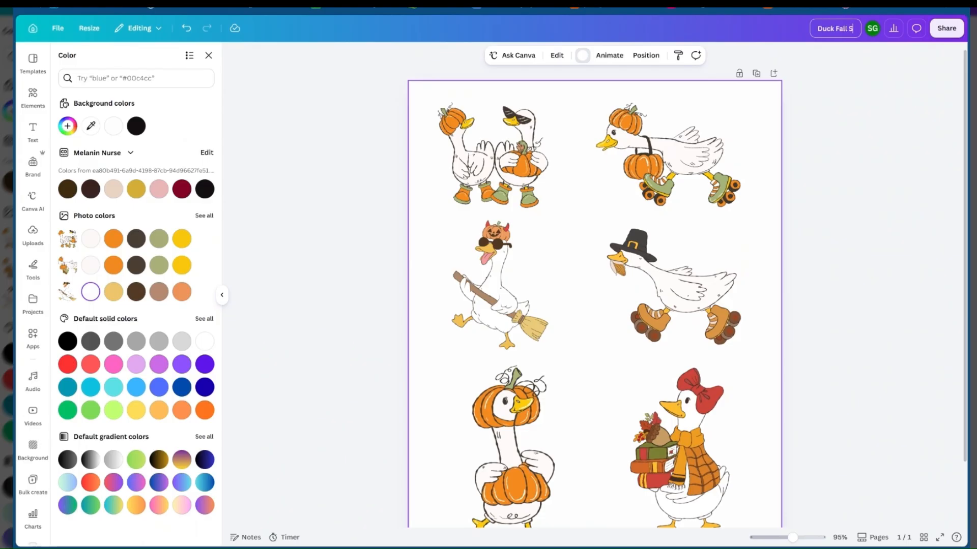
type("tickers")
key("Return")
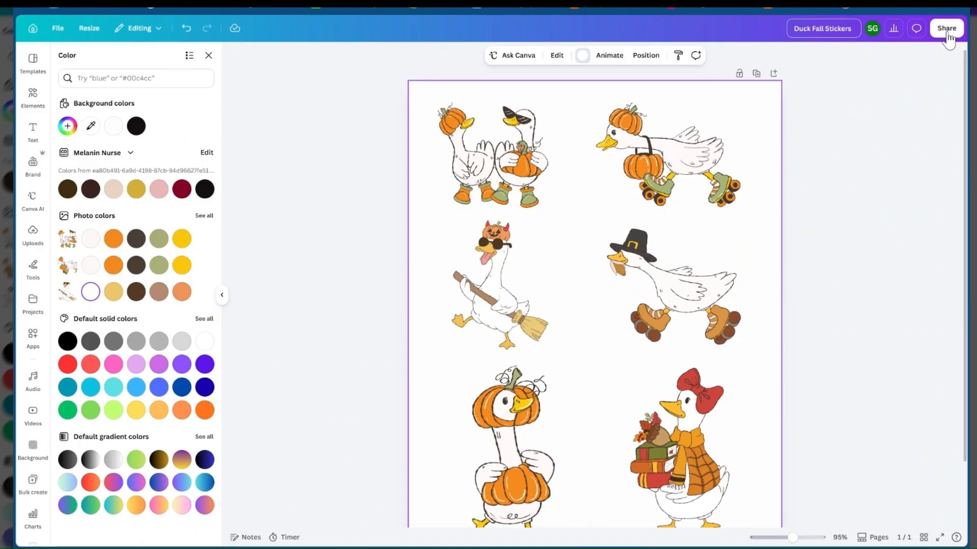
Download the design as a PDF with the Print preset and the CMYK color profile
left_click(946, 29)
left_click(792, 251)
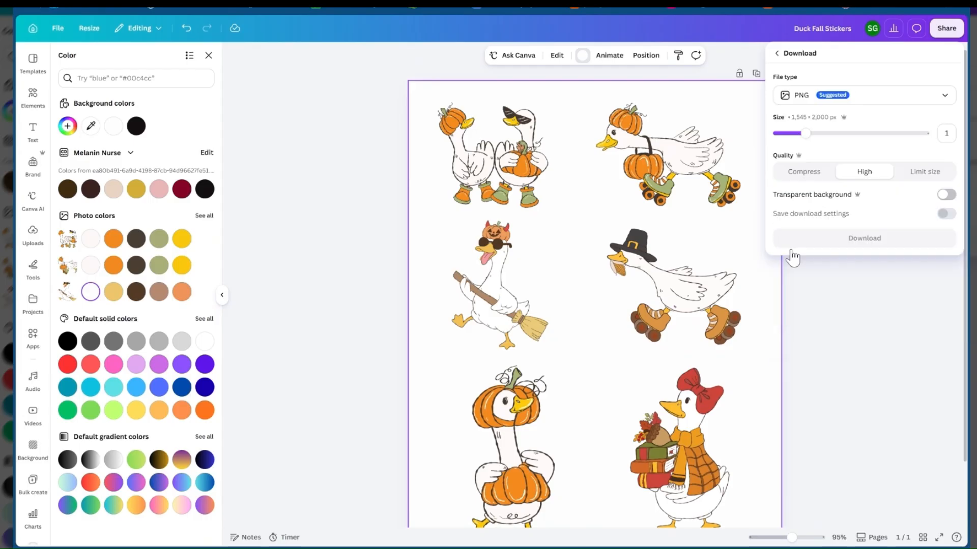
left_click(797, 98)
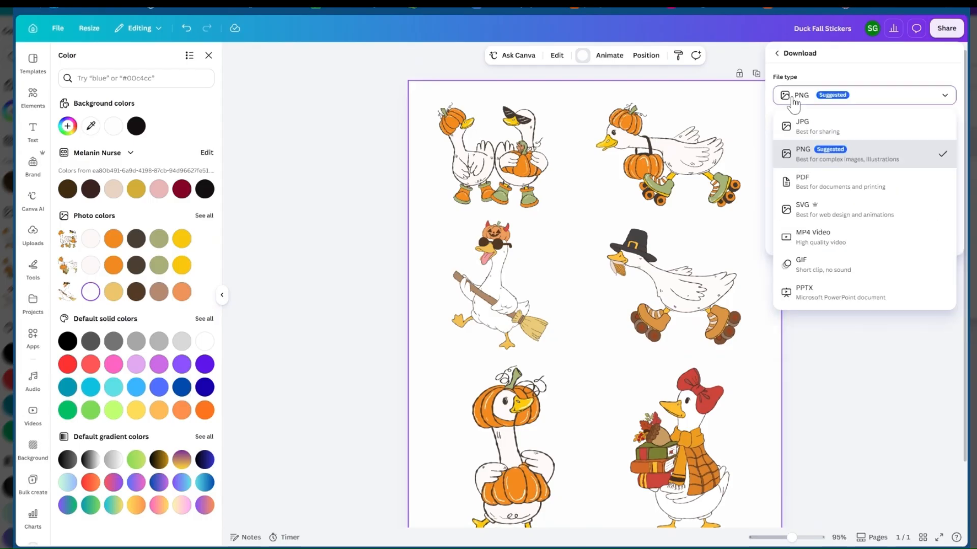
left_click(814, 190)
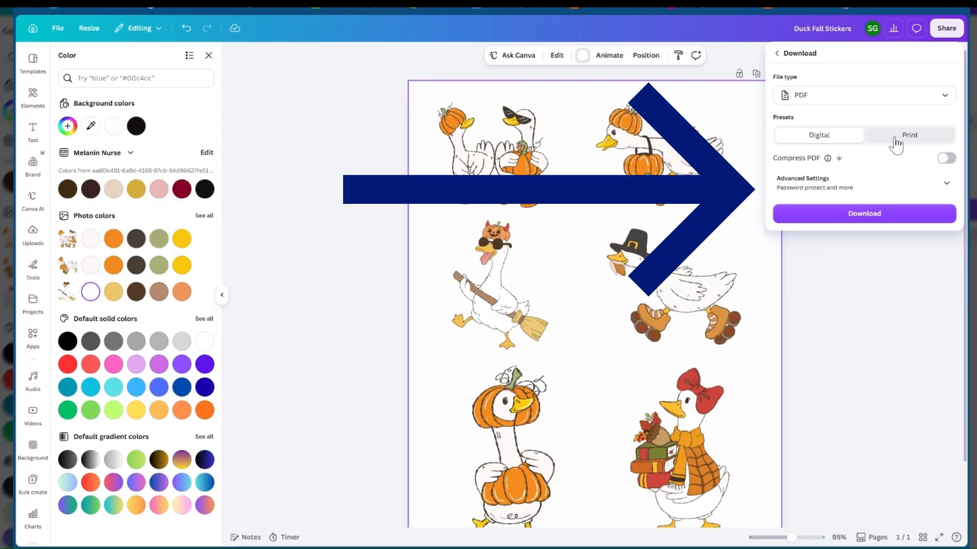
left_click(895, 141)
left_click(805, 178)
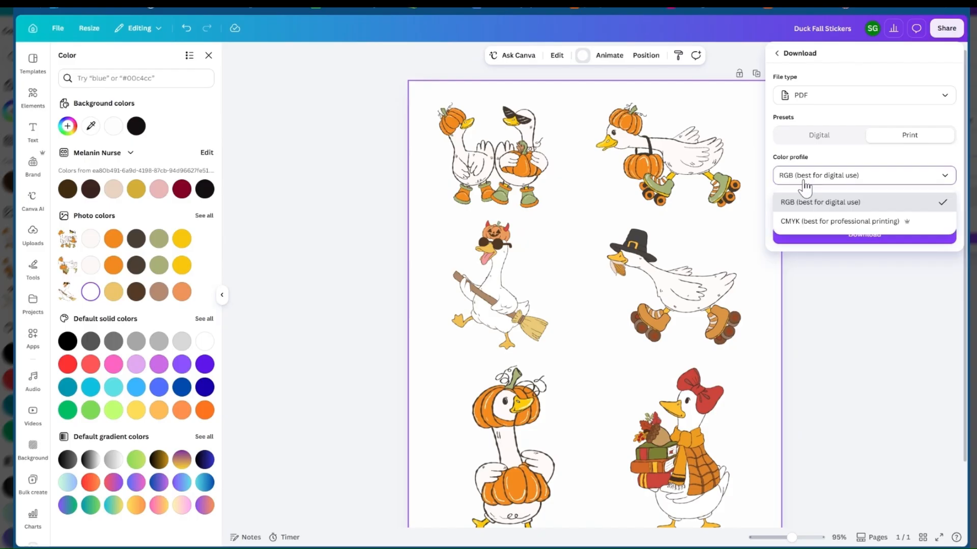
left_click(839, 221)
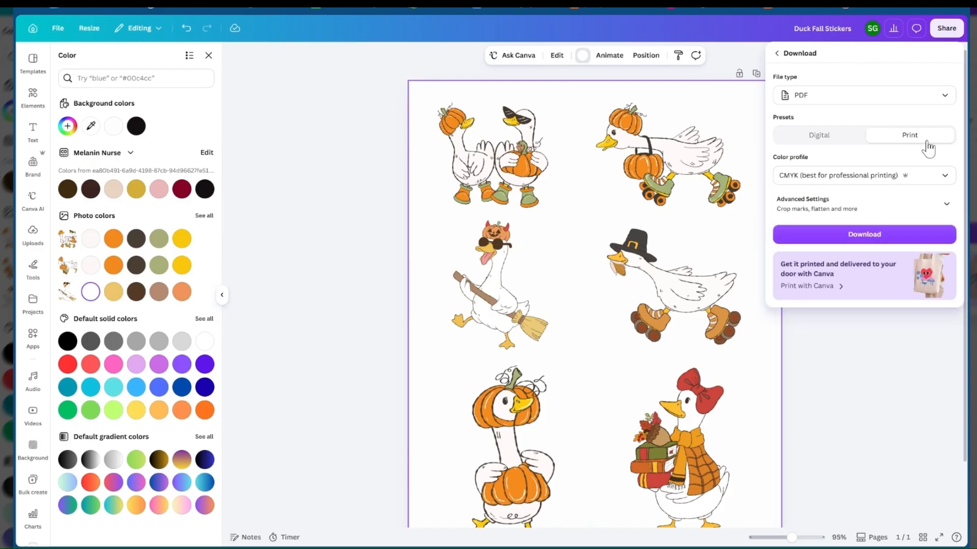
left_click(828, 238)
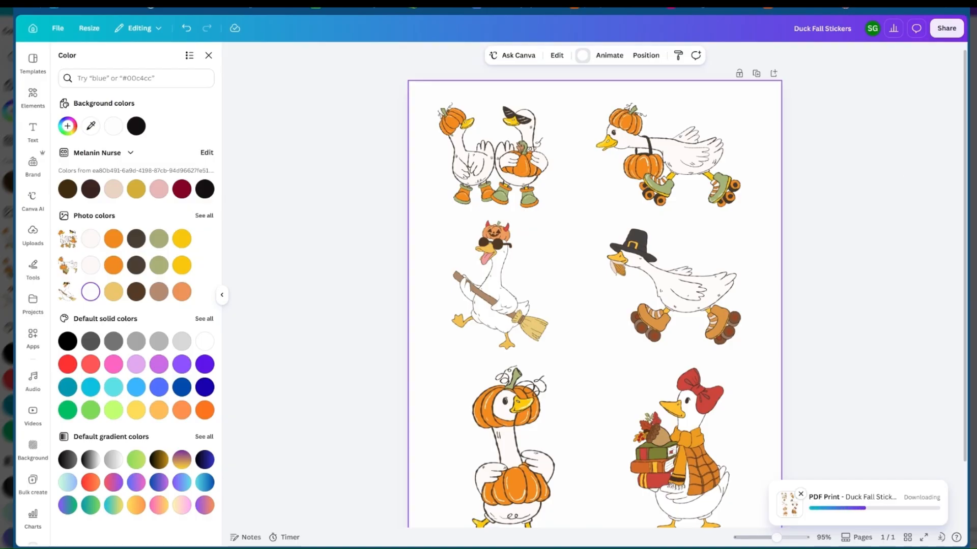
Review the finished goose page, the Etsy "fall png" listings and the full downloaded sticker PDF
scroll(868, 200, "down", 2)
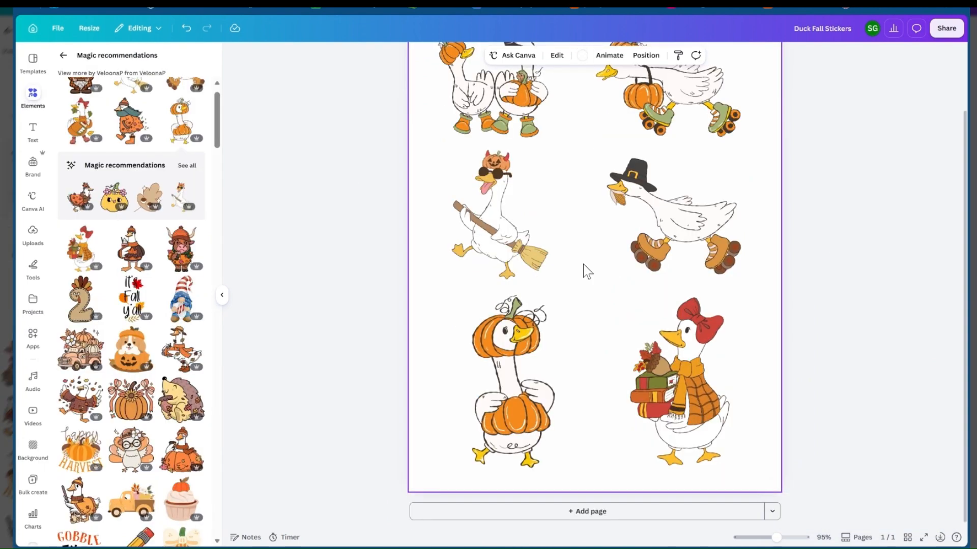
scroll(636, 208, "up", 2)
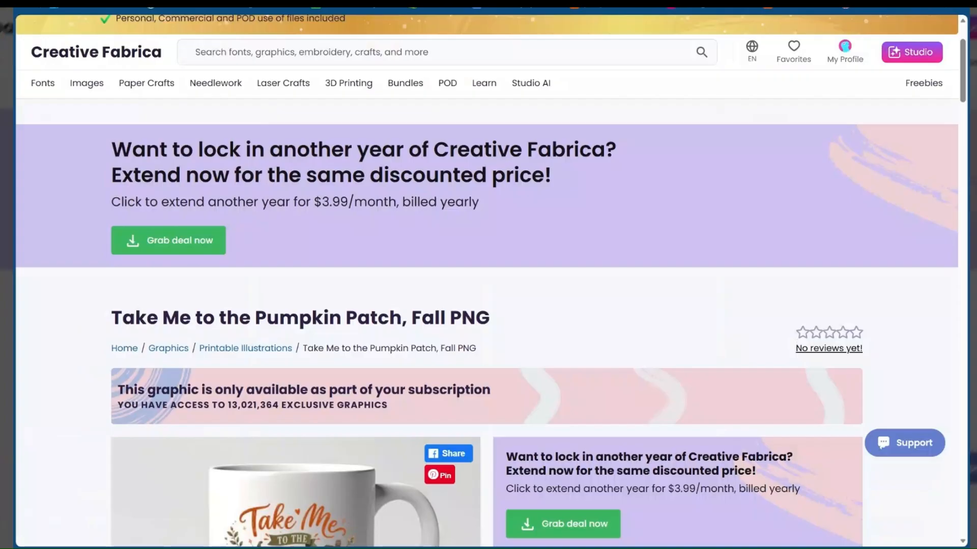
scroll(248, 382, "down", 5)
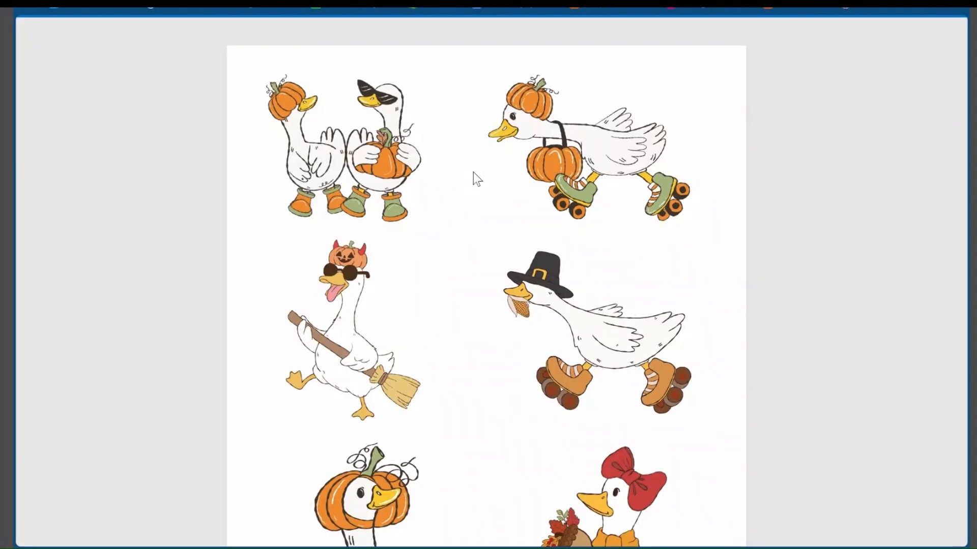
scroll(469, 248, "down", 2)
scroll(469, 248, "down", 2)
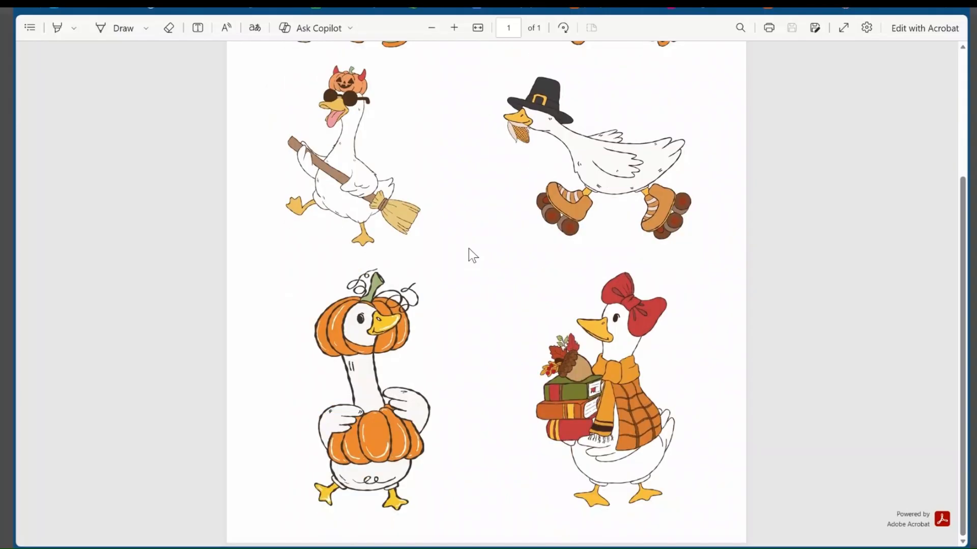
scroll(558, 148, "up", 4)
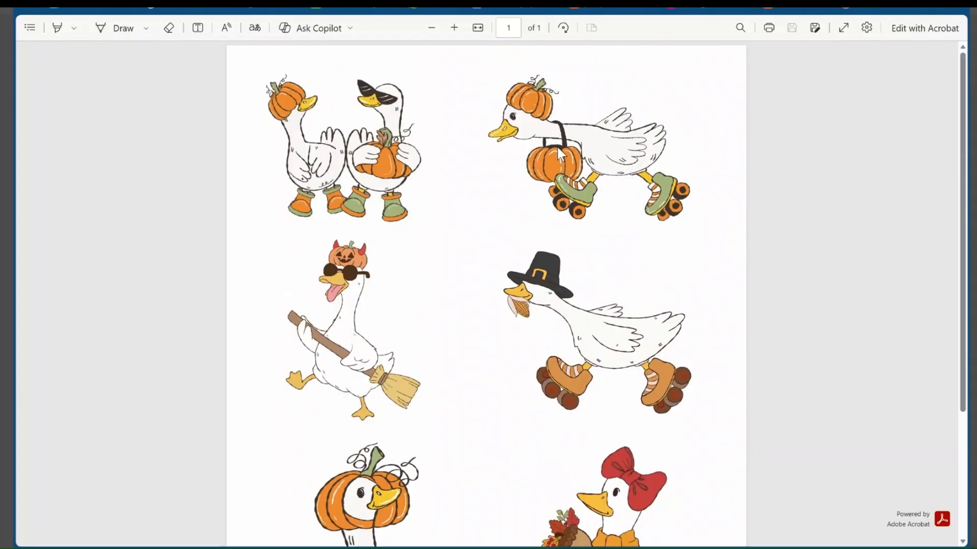
Switch back to Canva and search the graphics elements for "fall text"
left_click(55, 7)
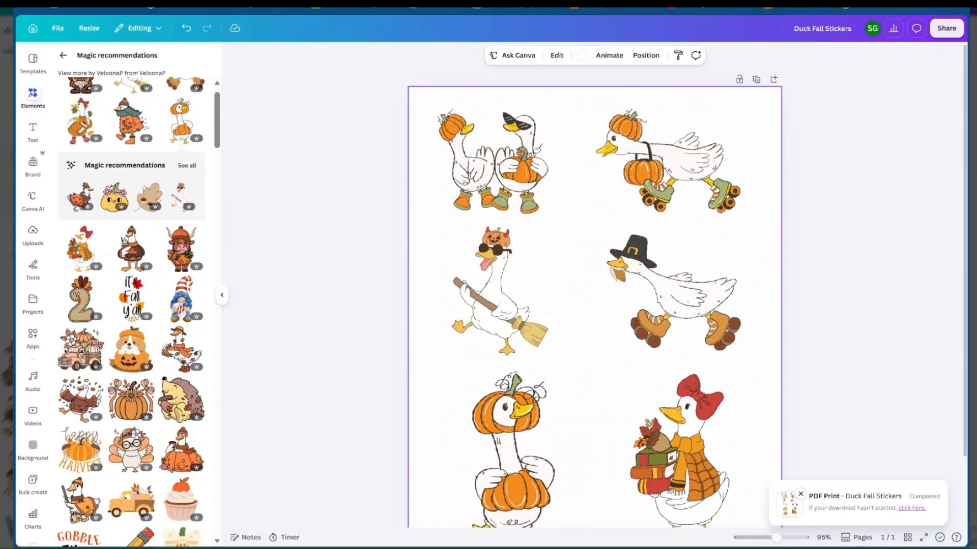
left_click(63, 56)
left_click(78, 63)
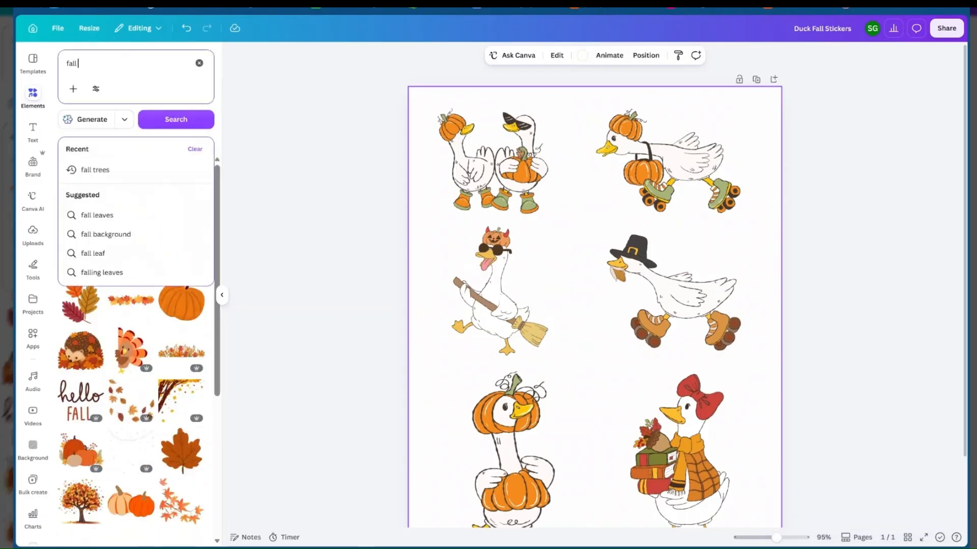
type("ytext")
key("Return")
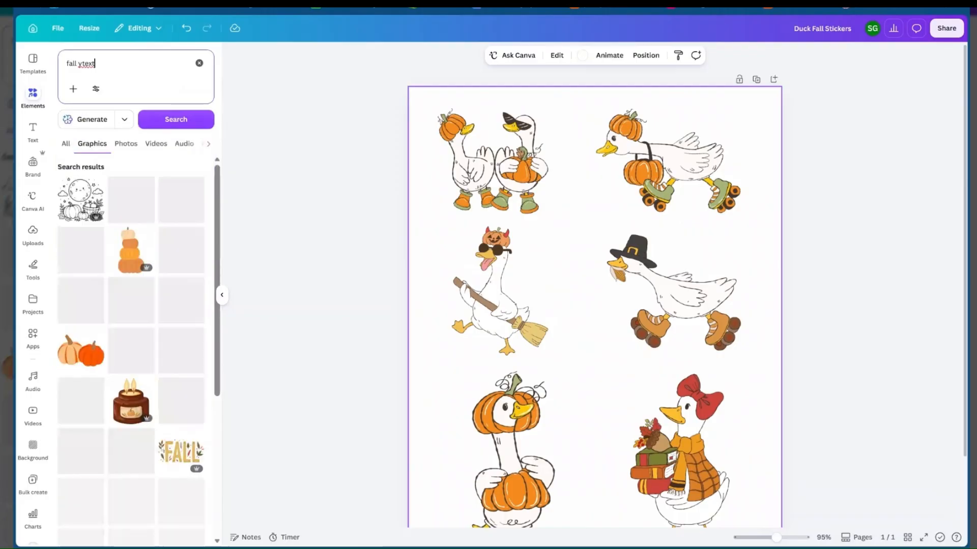
key("BackSpace")
key("BackSpace")
key("BackSpace")
key("BackSpace")
key("BackSpace")
key("BackSpace")
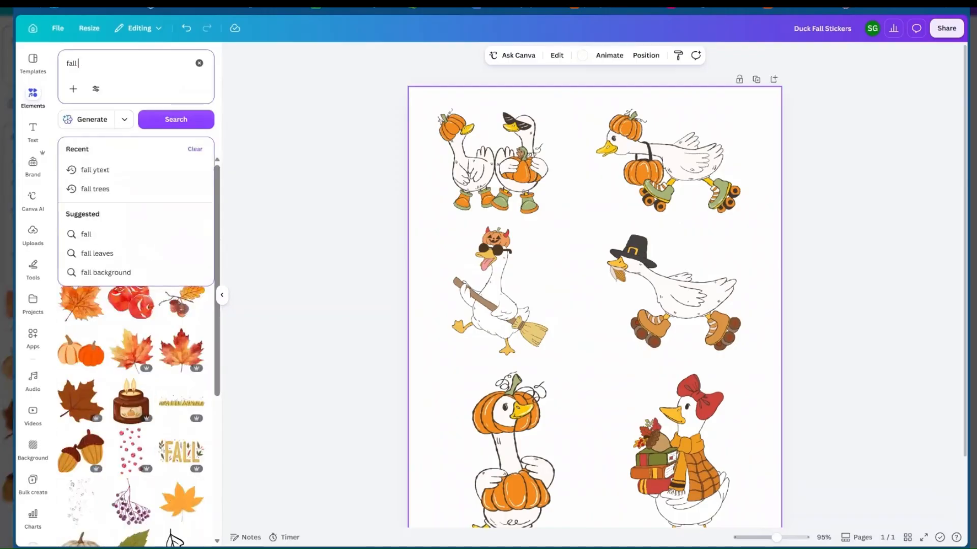
type("text")
key("Return")
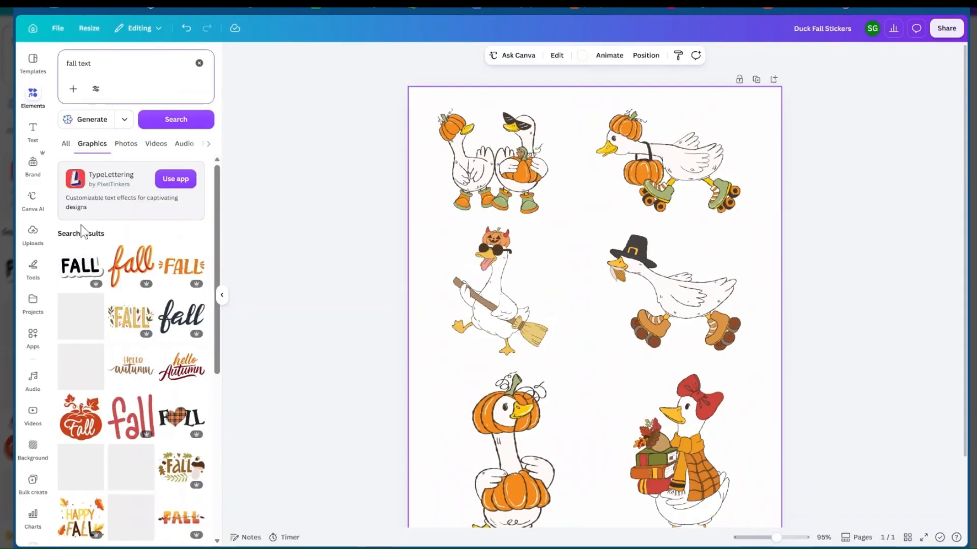
Add the green and red "hello FALL" graphic with acorns, shrink it above the pilgrim-hat goose's back and group it with the goose
scroll(119, 287, "down", 2)
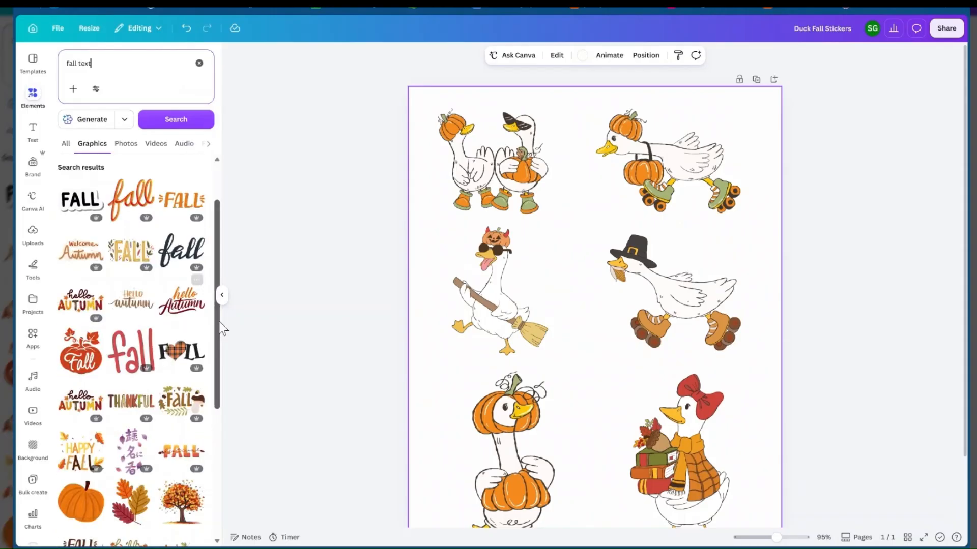
scroll(131, 310, "down", 3)
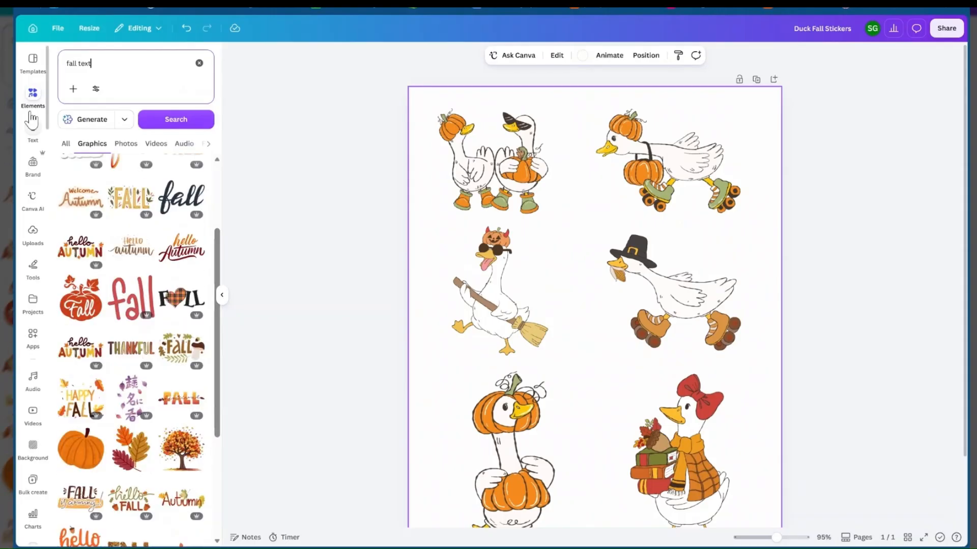
scroll(175, 338, "down", 1)
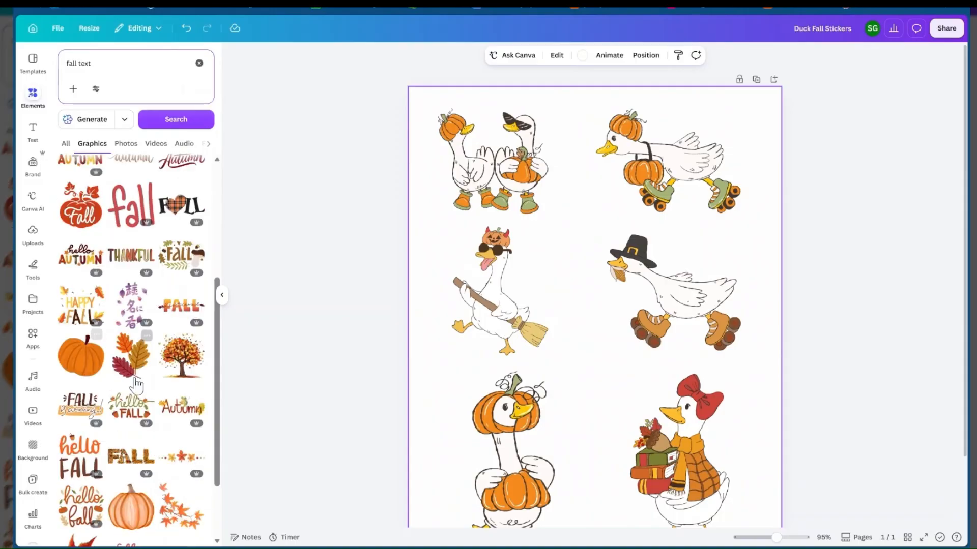
scroll(125, 396, "down", 2)
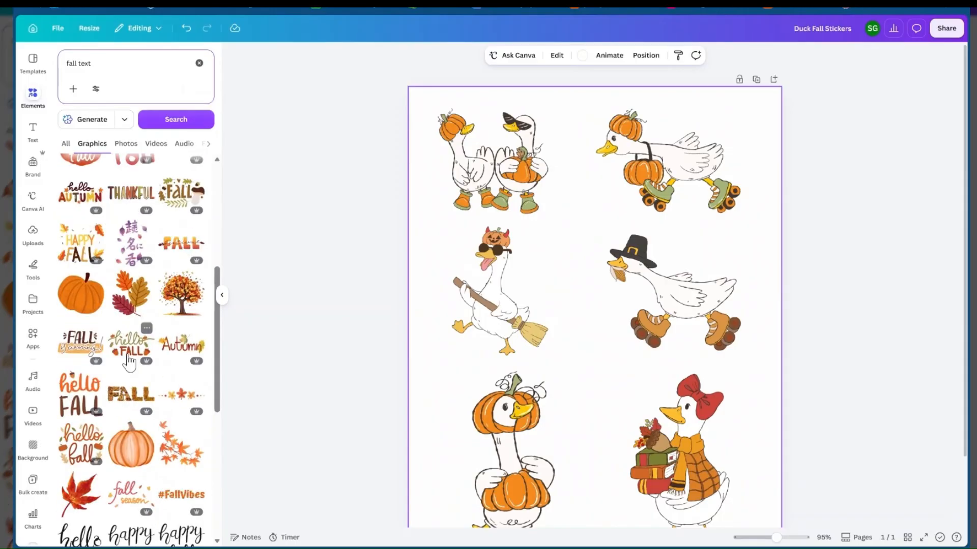
left_click(130, 356)
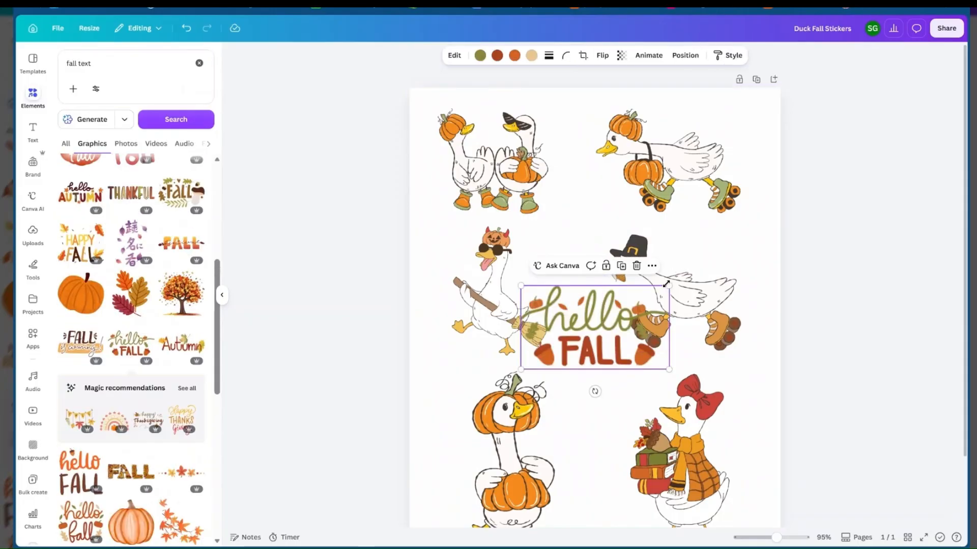
left_click_drag(669, 285, 574, 301)
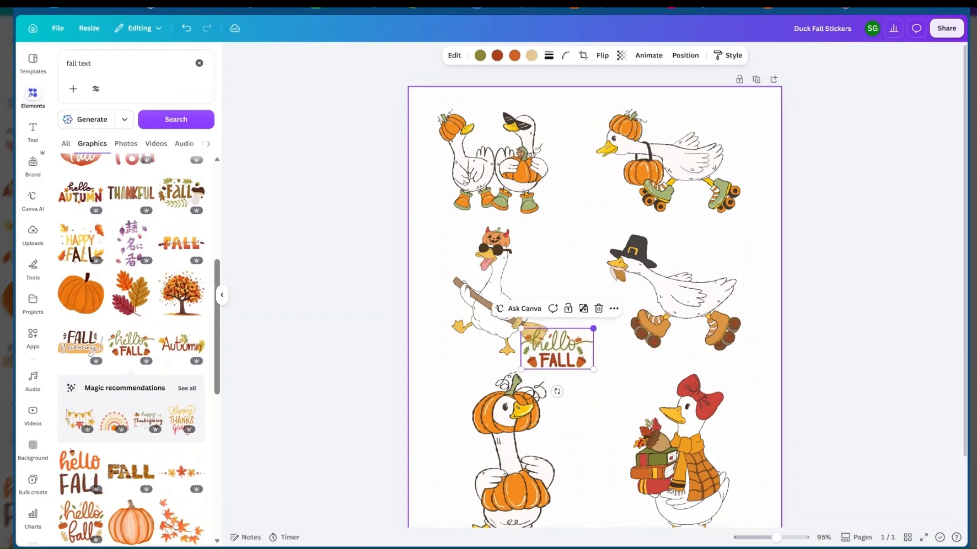
left_click_drag(554, 346, 719, 229)
left_click_drag(792, 247, 706, 261)
Recolor the orange in the "hello FALL" lettering to #DB9543, sampled from the pilgrim-hat goose's skate
left_click(706, 261)
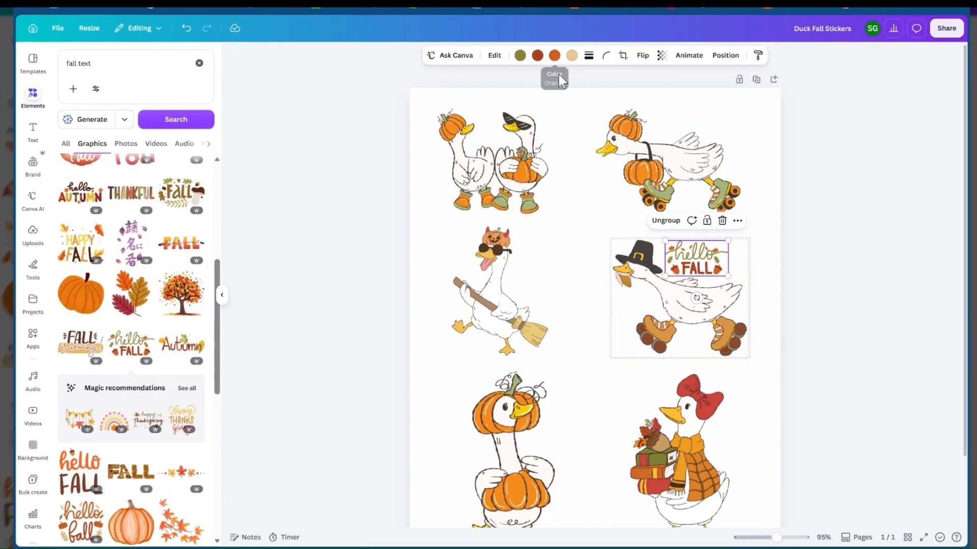
left_click(555, 57)
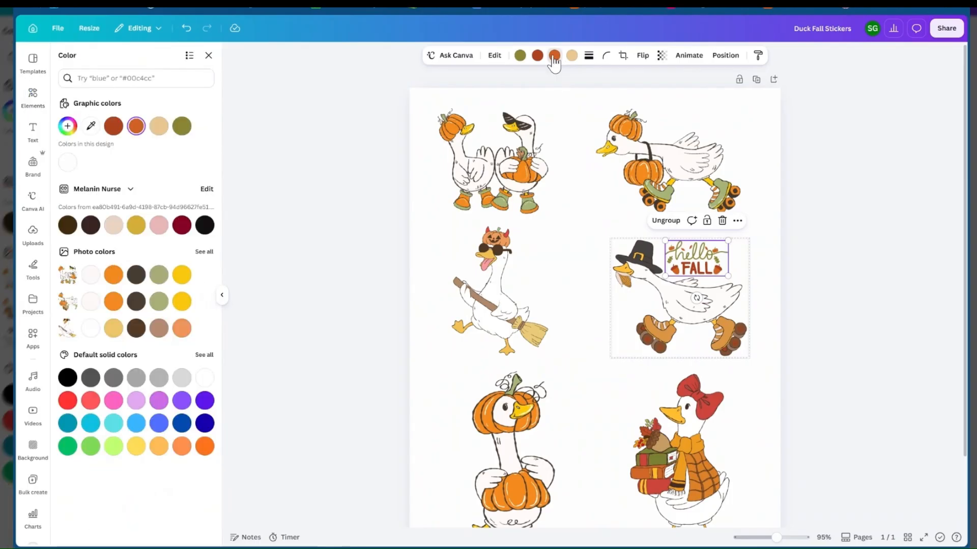
left_click(69, 129)
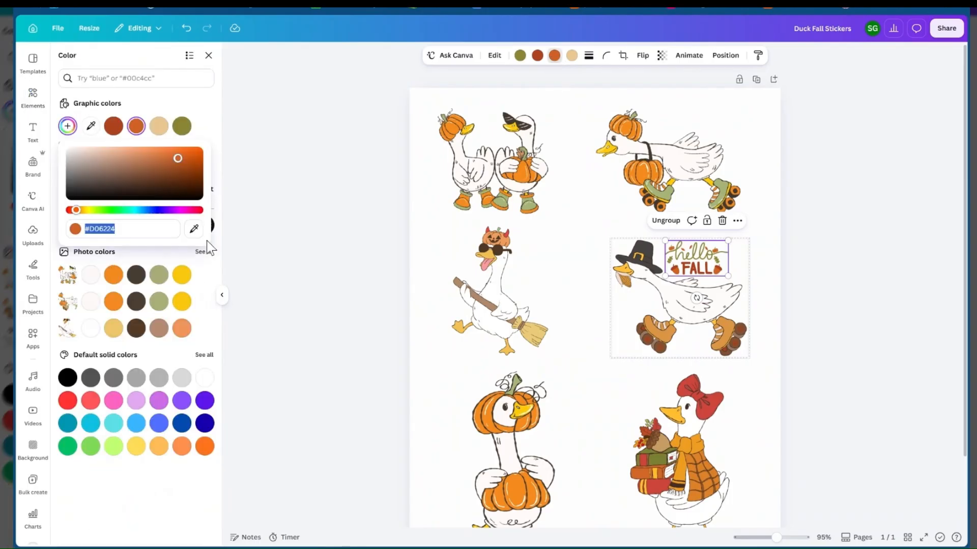
key("Escape")
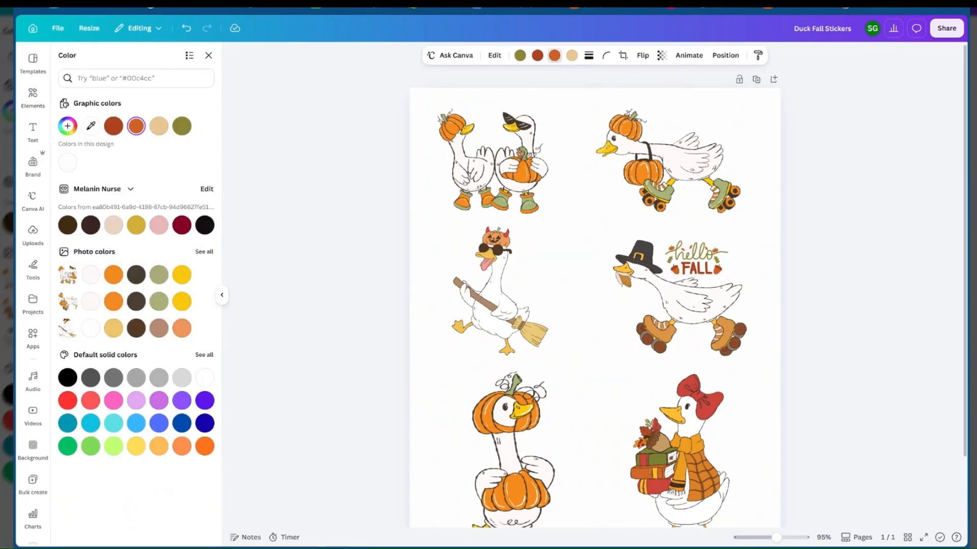
left_click(664, 333)
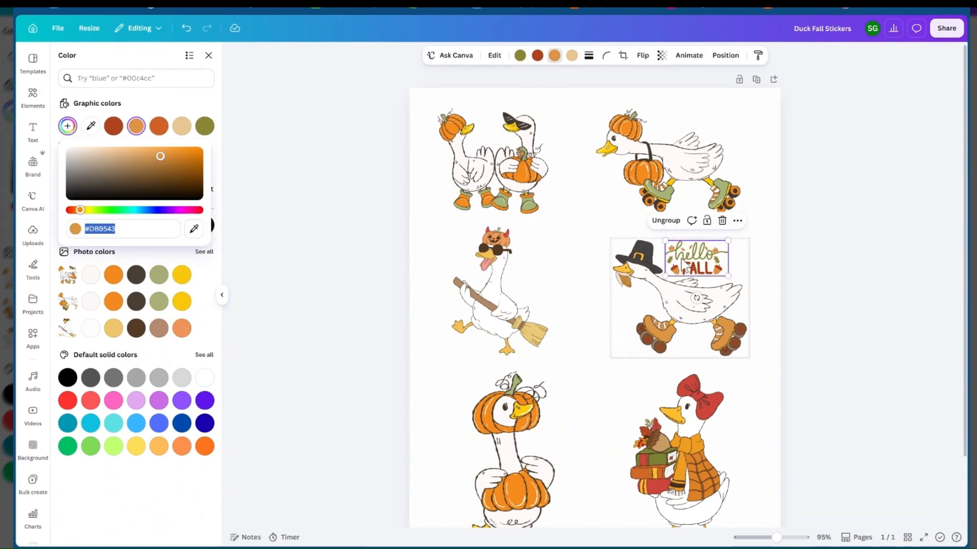
left_click(802, 296)
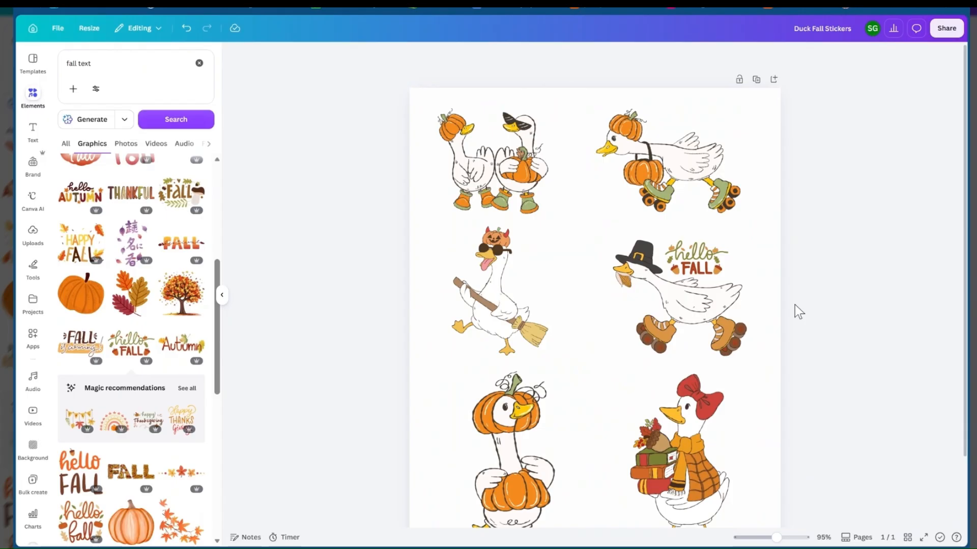
Add the pink and orange "fall season" graphic, shrink and tilt it above the broom goose's back, and group it with the goose
scroll(768, 307, "down", 2)
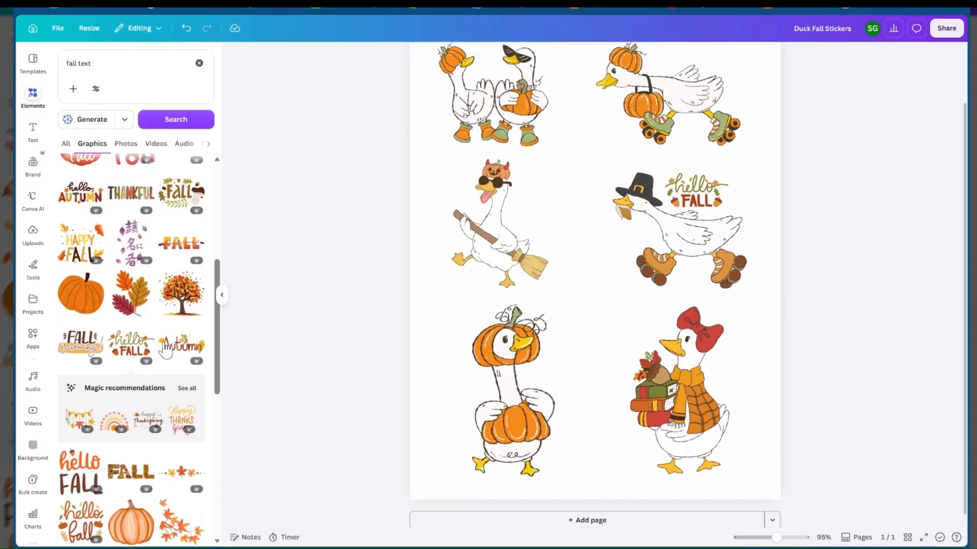
scroll(165, 350, "down", 3)
scroll(170, 467, "down", 1)
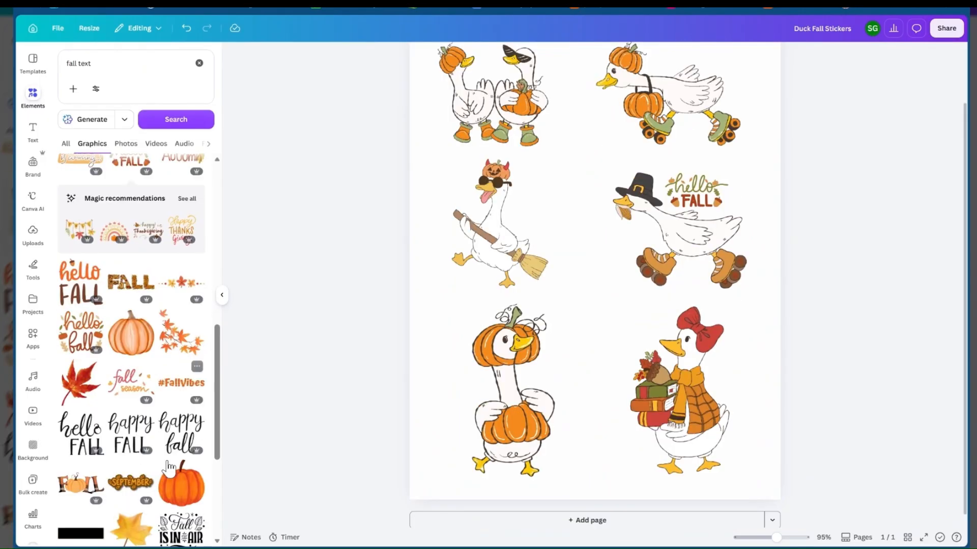
scroll(135, 361, "down", 1)
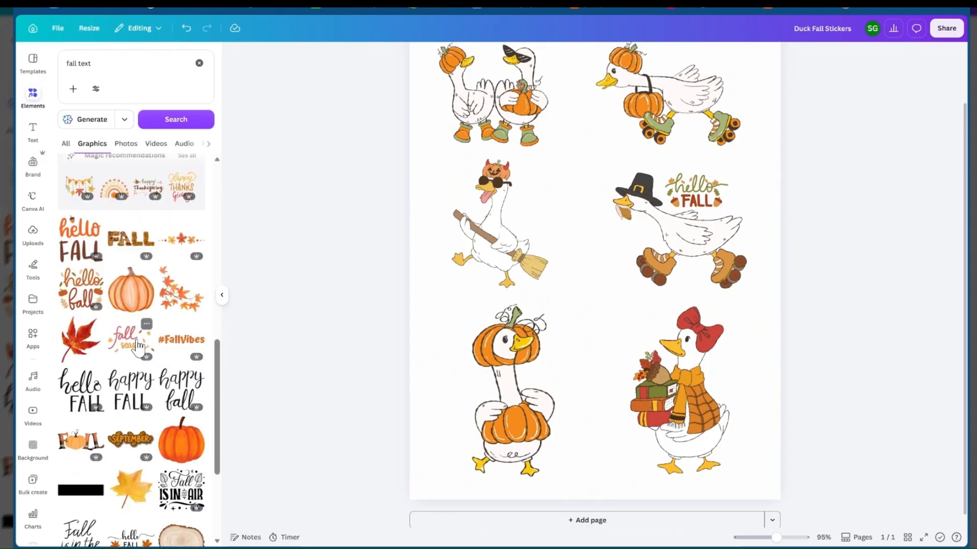
left_click(138, 345)
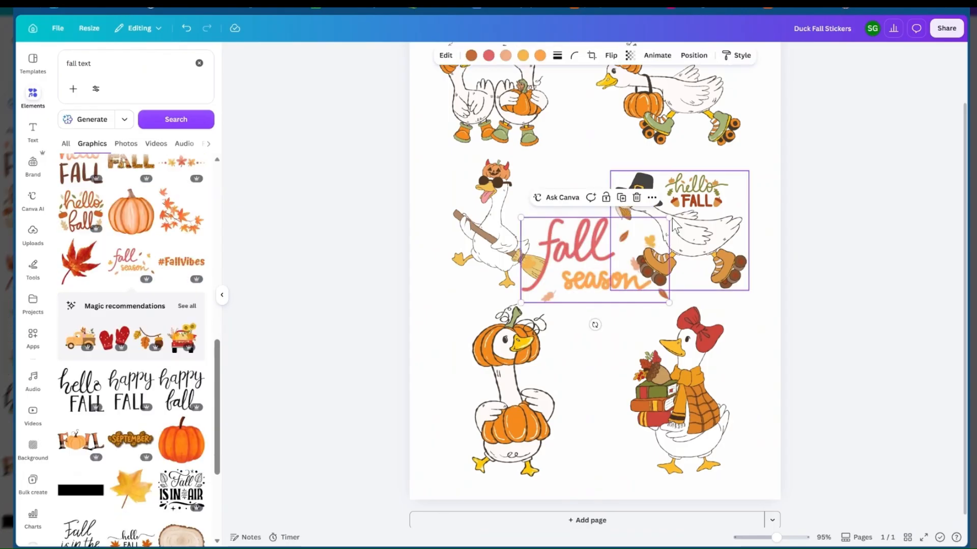
left_click_drag(670, 219, 575, 239)
left_click_drag(542, 283, 542, 227)
left_click(399, 215)
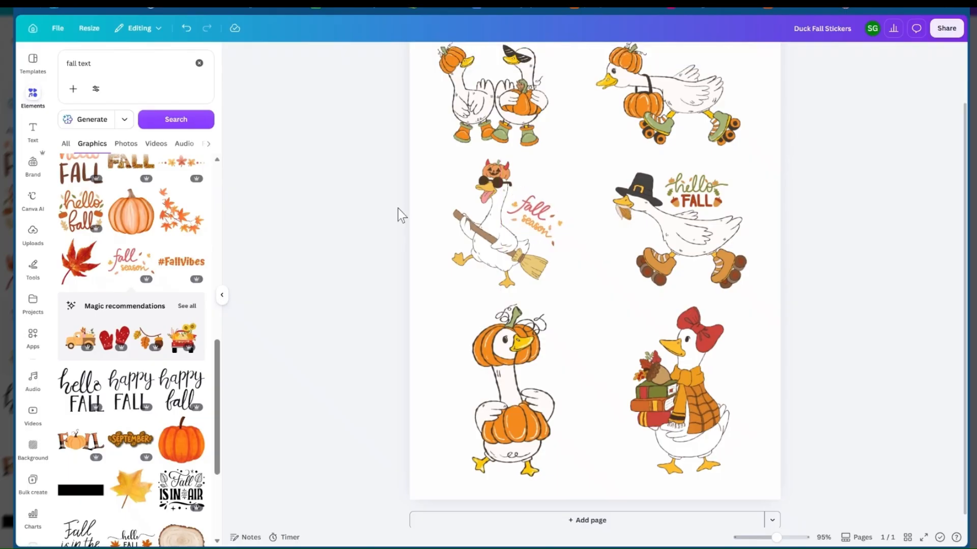
left_click_drag(389, 202, 548, 231)
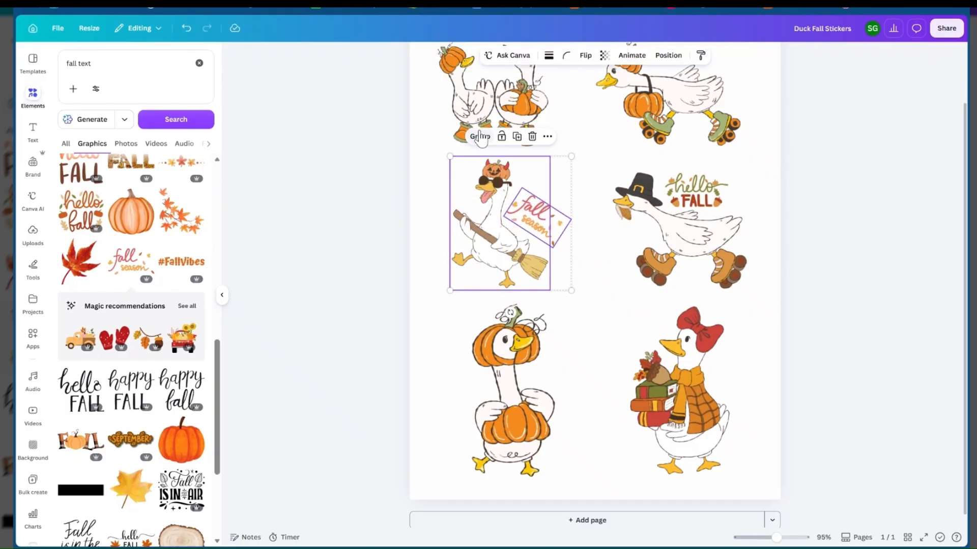
left_click(479, 138)
Recolor the pink in the "fall season" lettering beside the broom goose to a deeper red
left_click(547, 225)
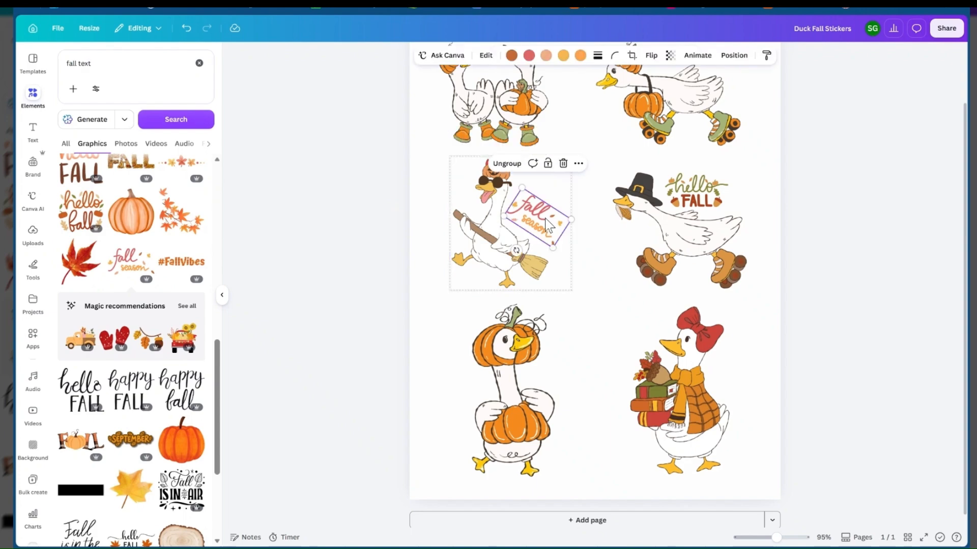
left_click(529, 57)
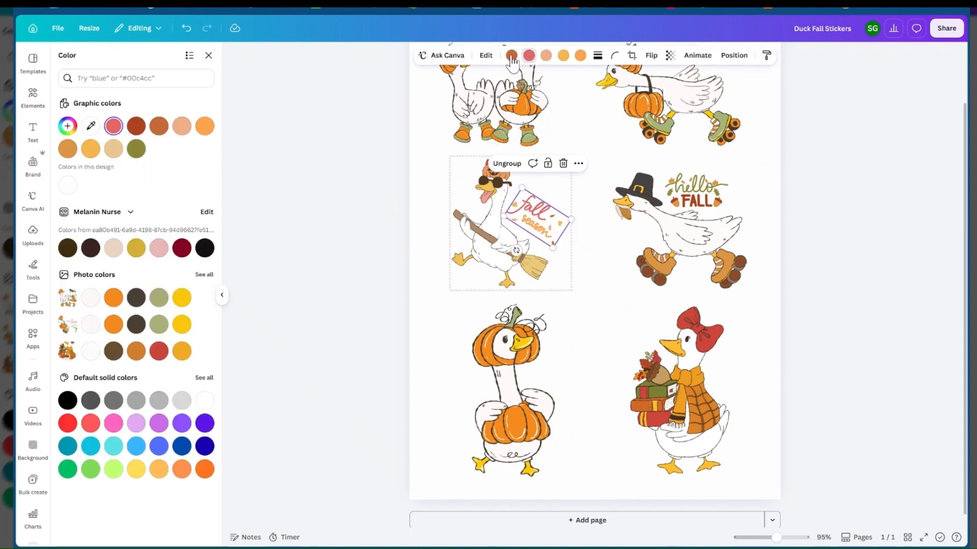
left_click(67, 126)
left_click(194, 230)
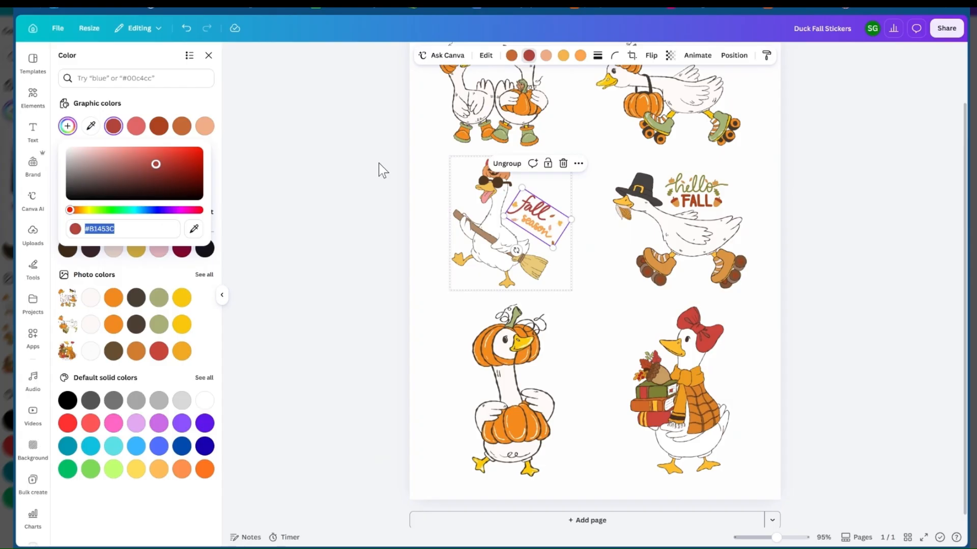
left_click(379, 163)
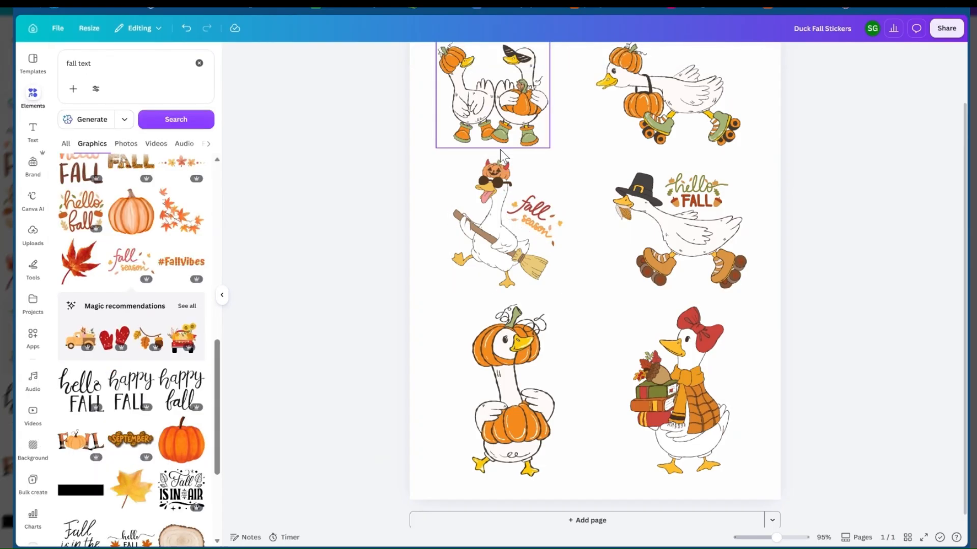
Download the goose sticker page as a high-quality PNG with a transparent background
scroll(570, 271, "up", 1)
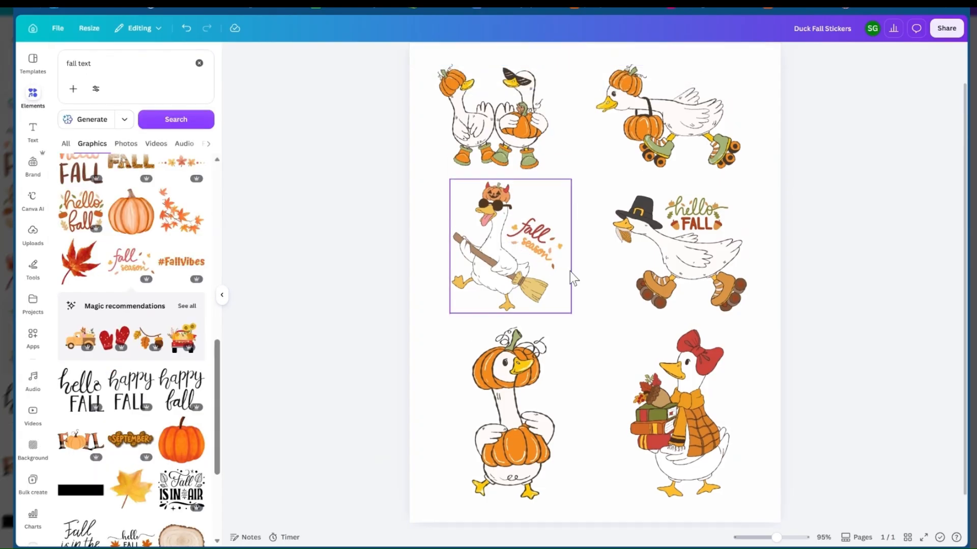
scroll(570, 271, "down", 1)
scroll(178, 360, "down", 2)
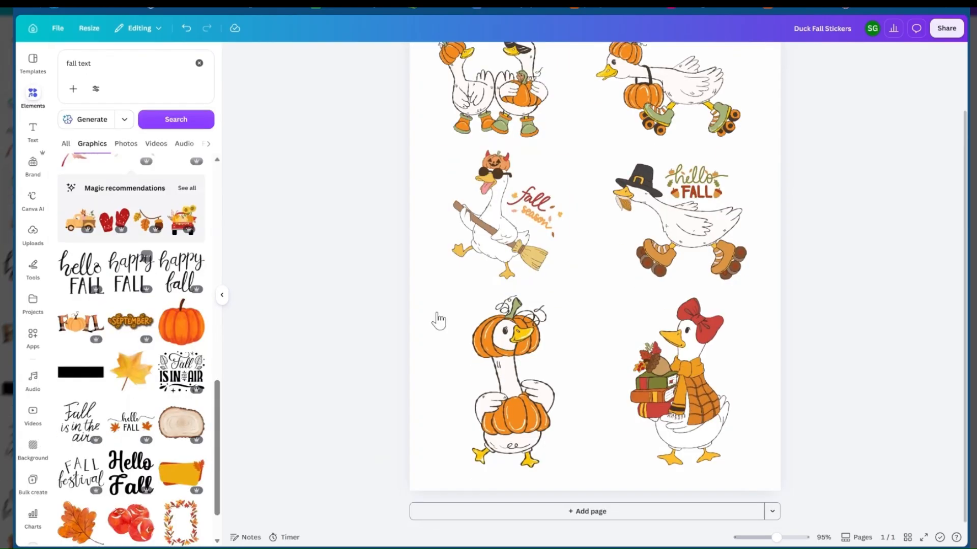
scroll(511, 277, "up", 1)
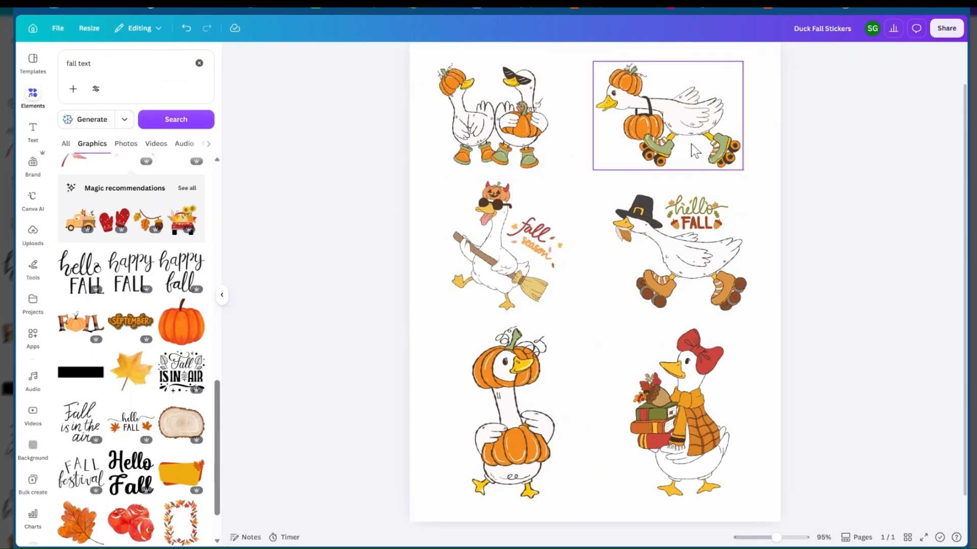
scroll(525, 303, "up", 1)
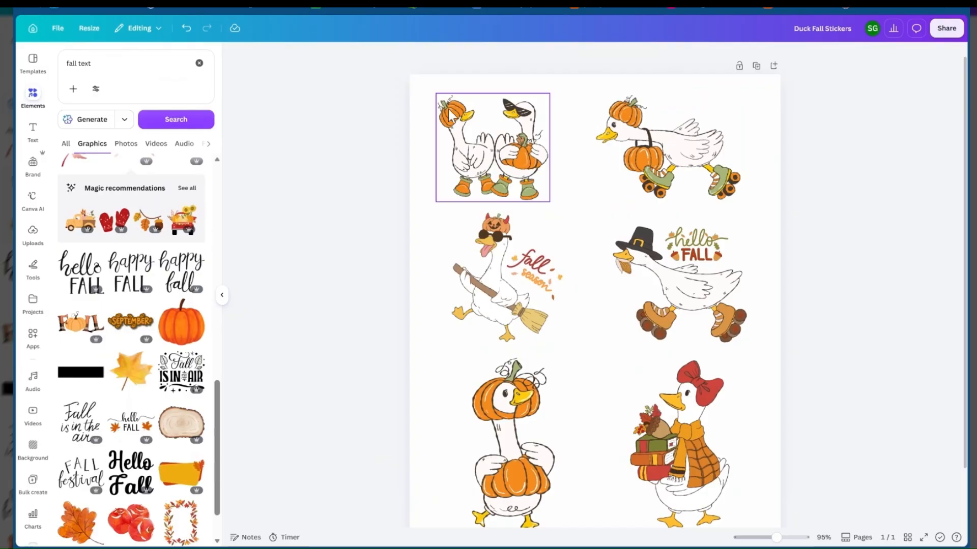
left_click(947, 30)
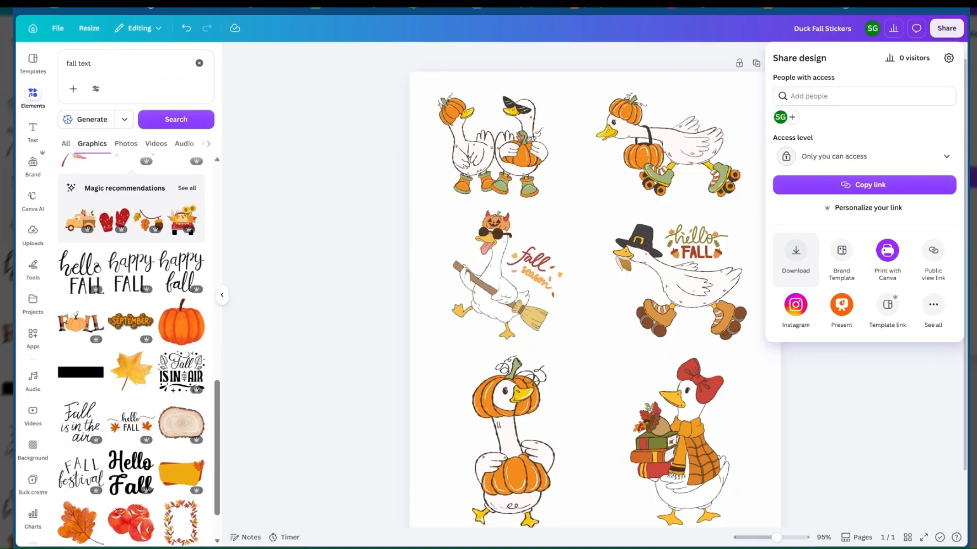
left_click(799, 253)
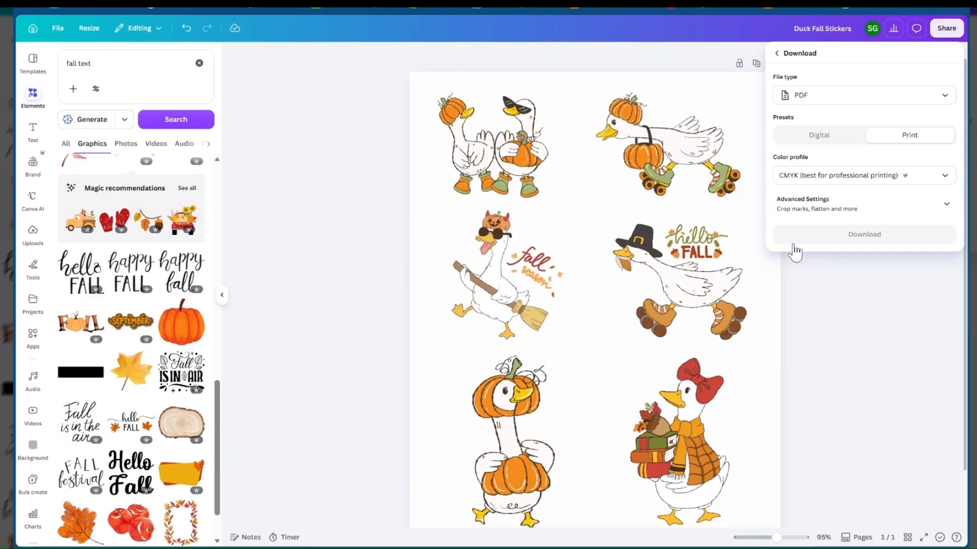
left_click(820, 96)
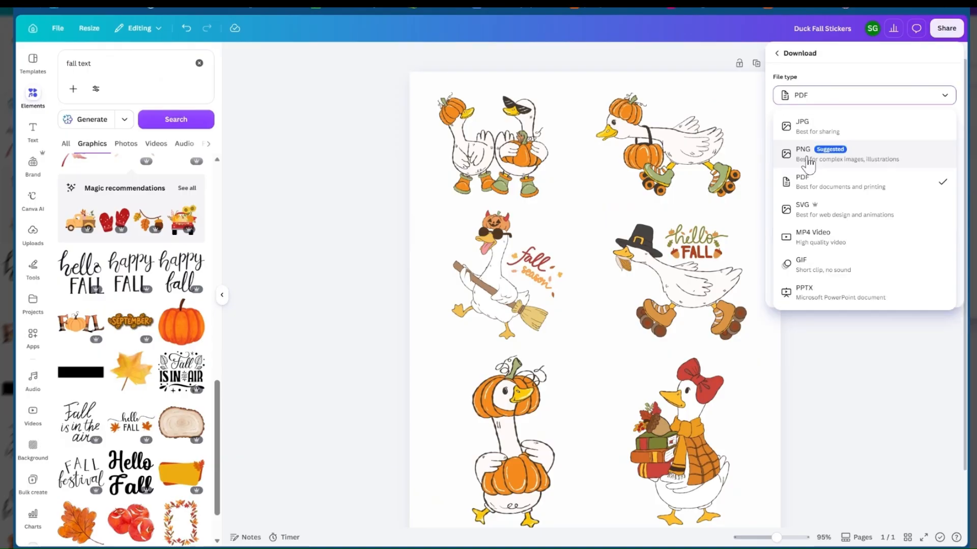
left_click(809, 163)
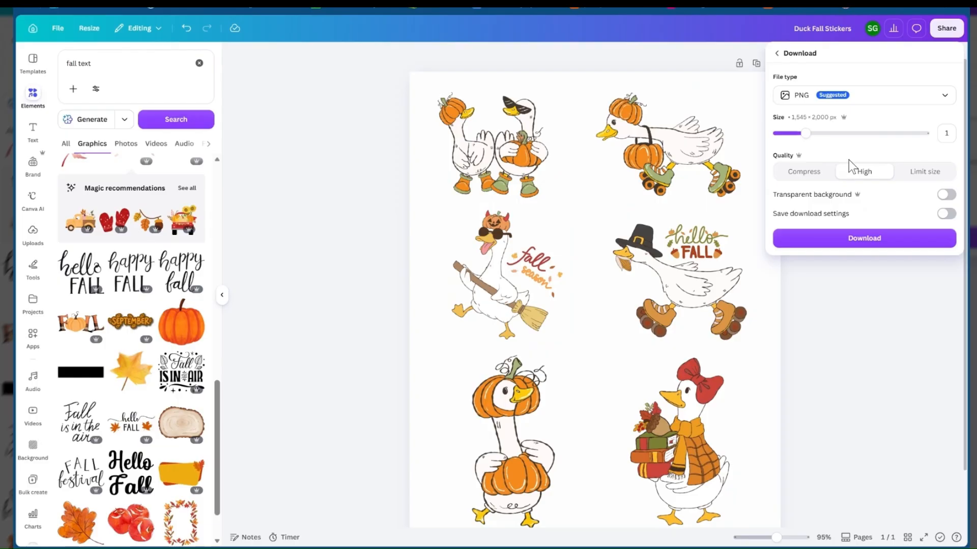
left_click(945, 196)
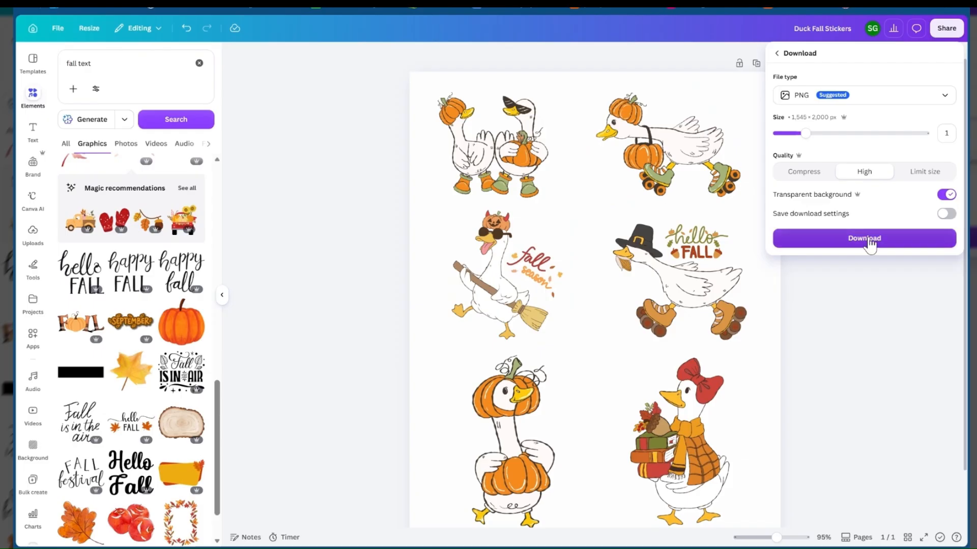
left_click(849, 240)
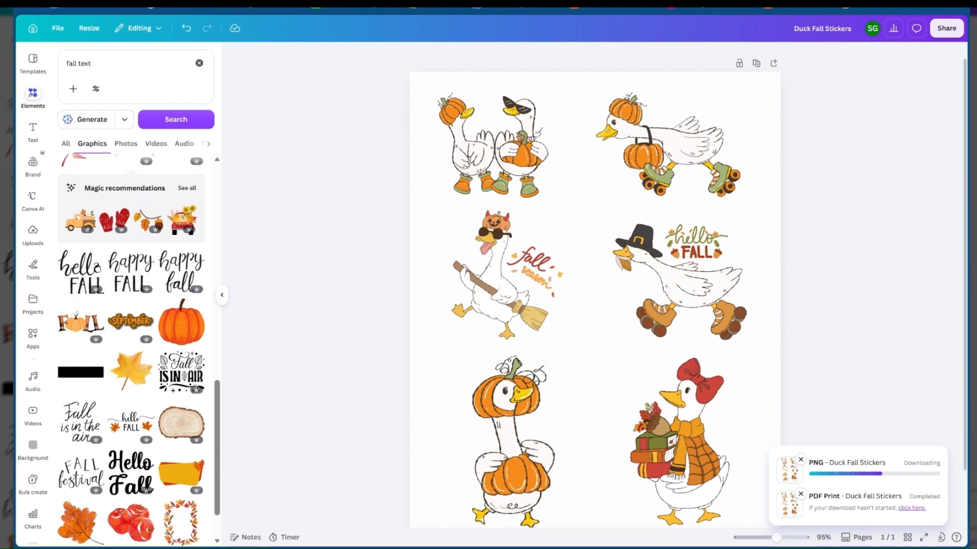
Switch to Printify in a new browser tab and open the store dashboard
key("ctrl+t")
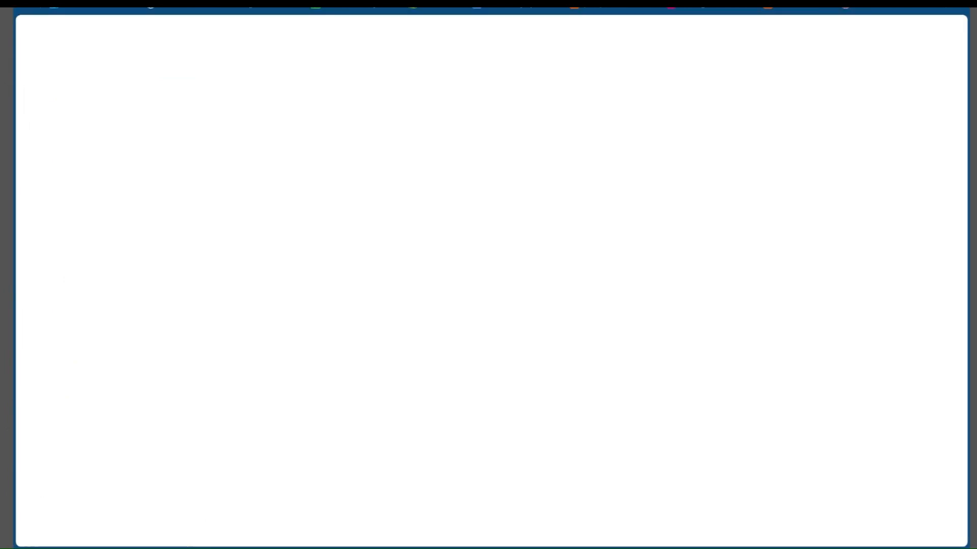
type("p")
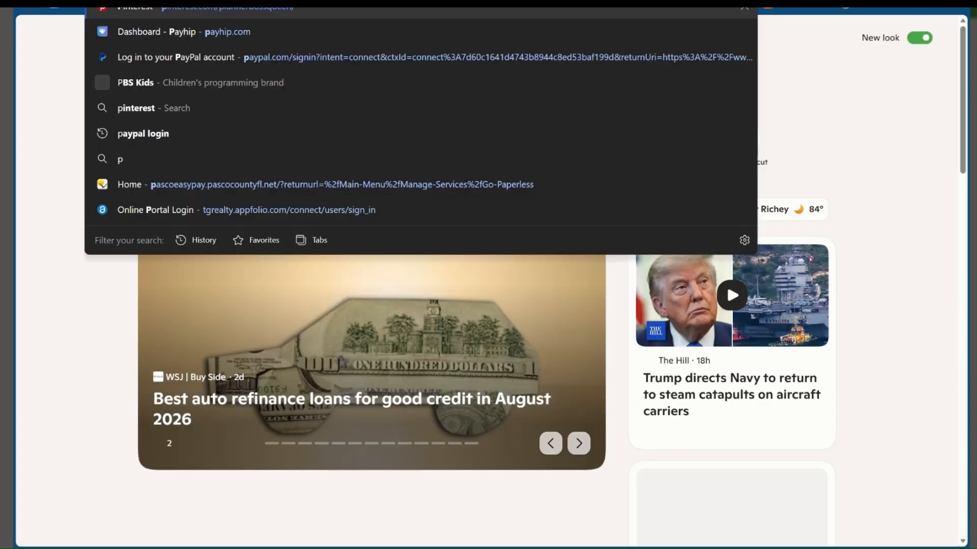
key("Escape")
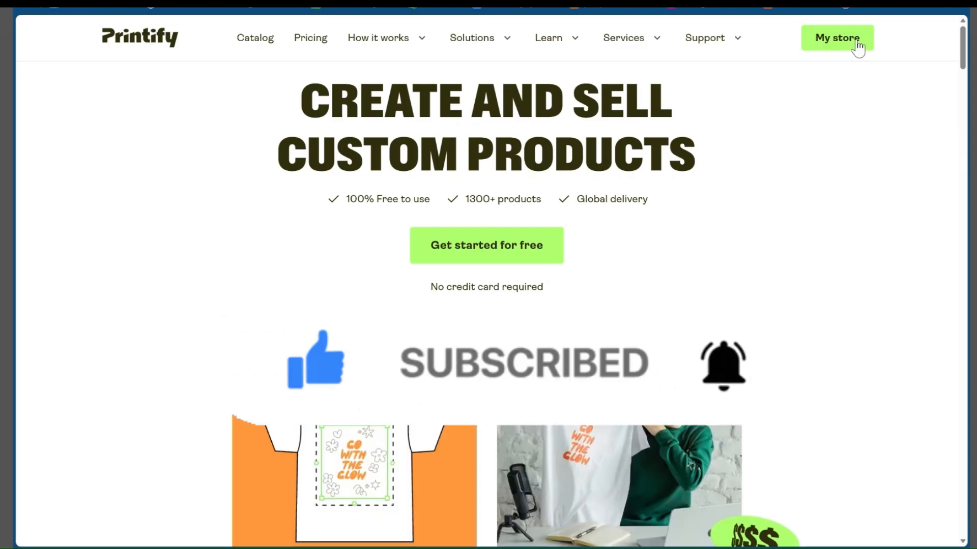
left_click(858, 49)
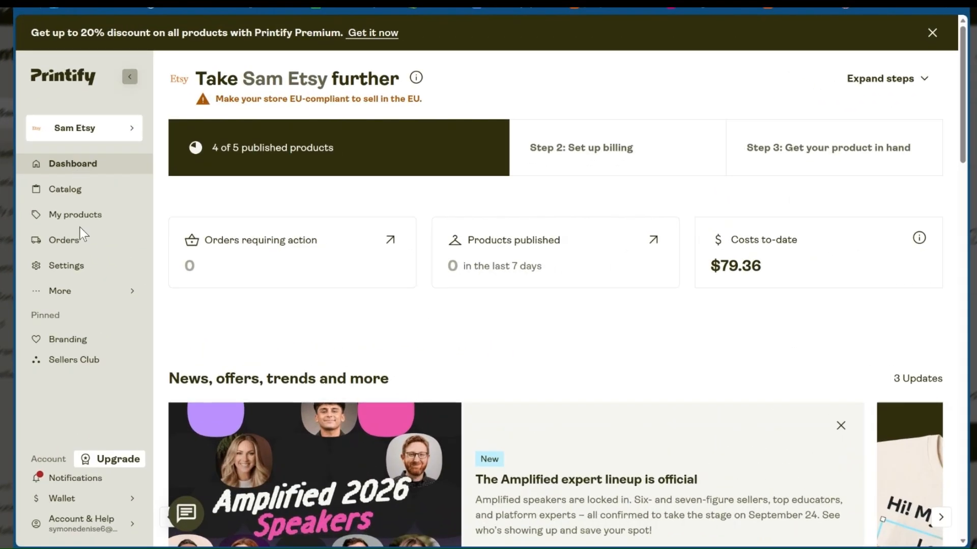
Search the Printify product catalog for "sticker"
left_click(78, 216)
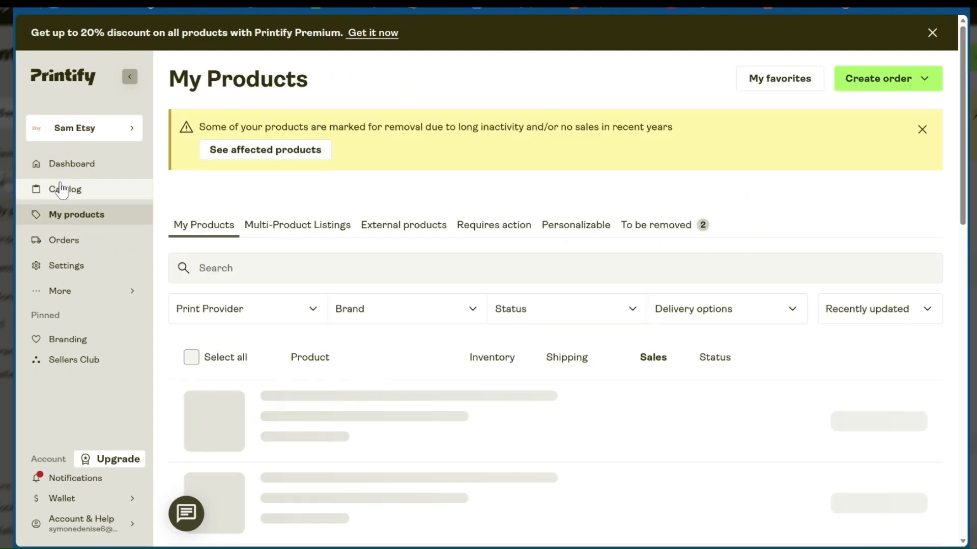
left_click(61, 190)
left_click(332, 115)
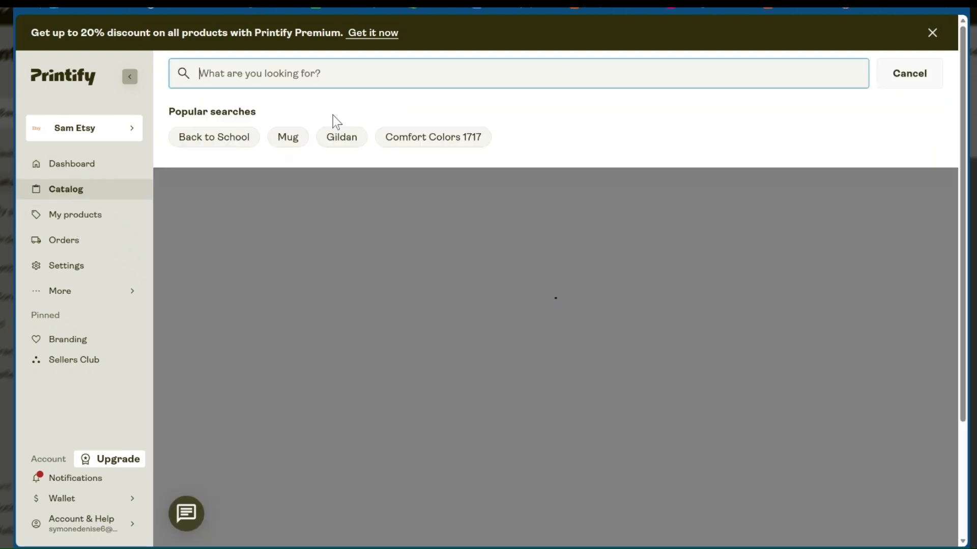
type("sticker")
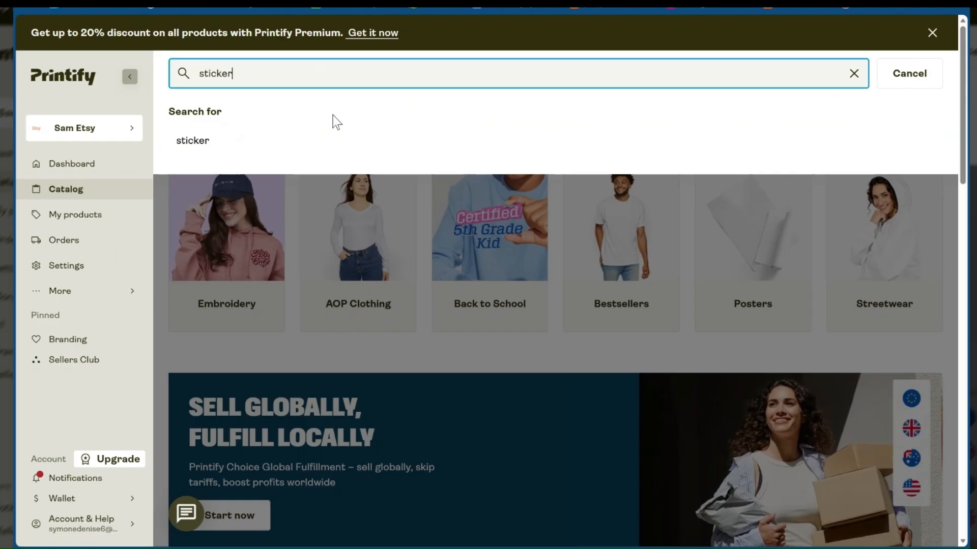
key("Return")
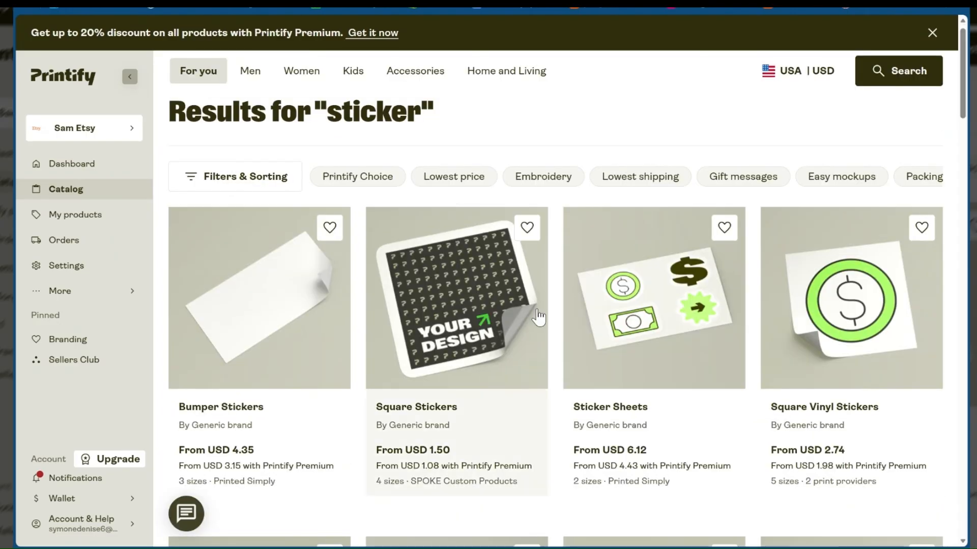
Browse the sticker search results, comparing the sticker sheets, sheet bundles, kiss-cut and die-cut stickers, decals and their starting prices
scroll(377, 316, "down", 3)
scroll(602, 283, "up", 1)
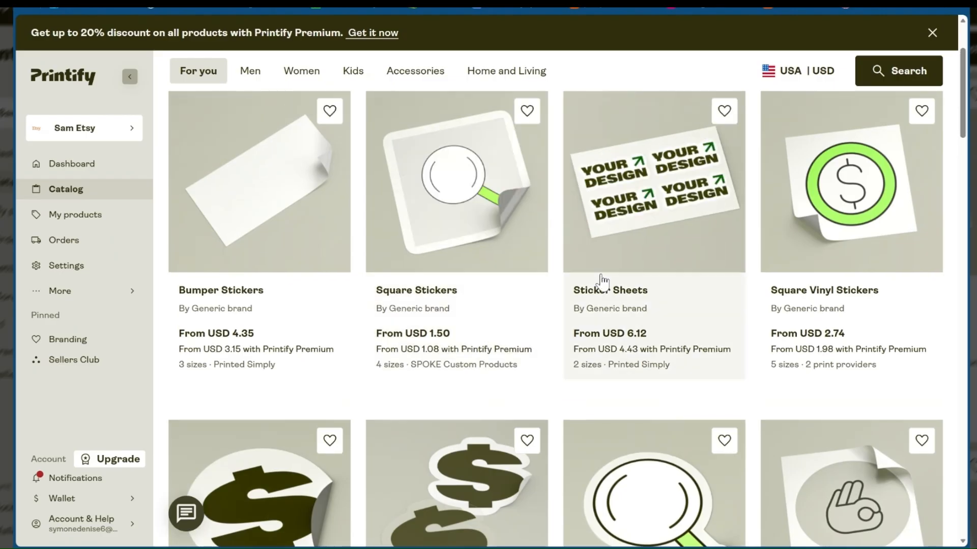
scroll(603, 281, "down", 1)
scroll(663, 260, "down", 3)
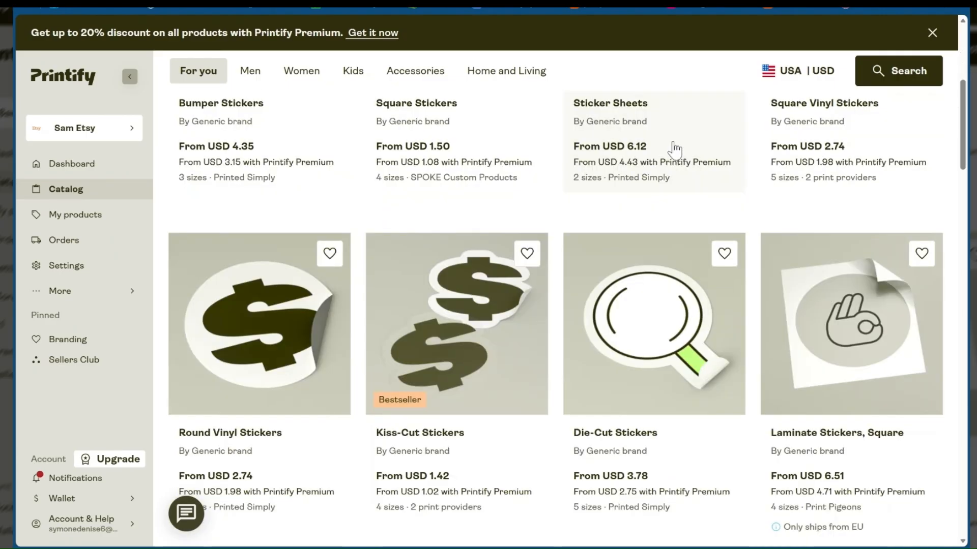
scroll(674, 150, "down", 5)
scroll(661, 176, "down", 7)
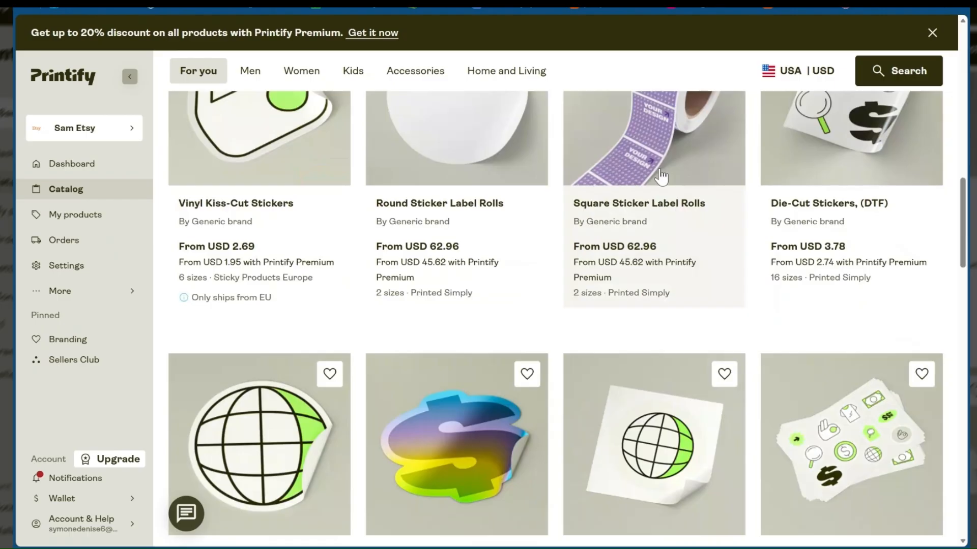
scroll(661, 177, "down", 4)
scroll(662, 177, "down", 3)
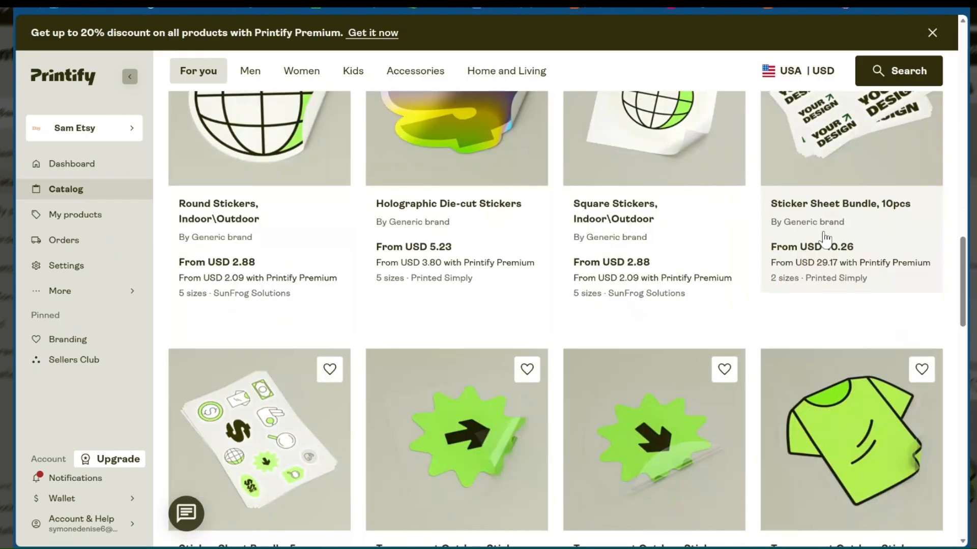
scroll(827, 219, "down", 3)
scroll(827, 203, "down", 2)
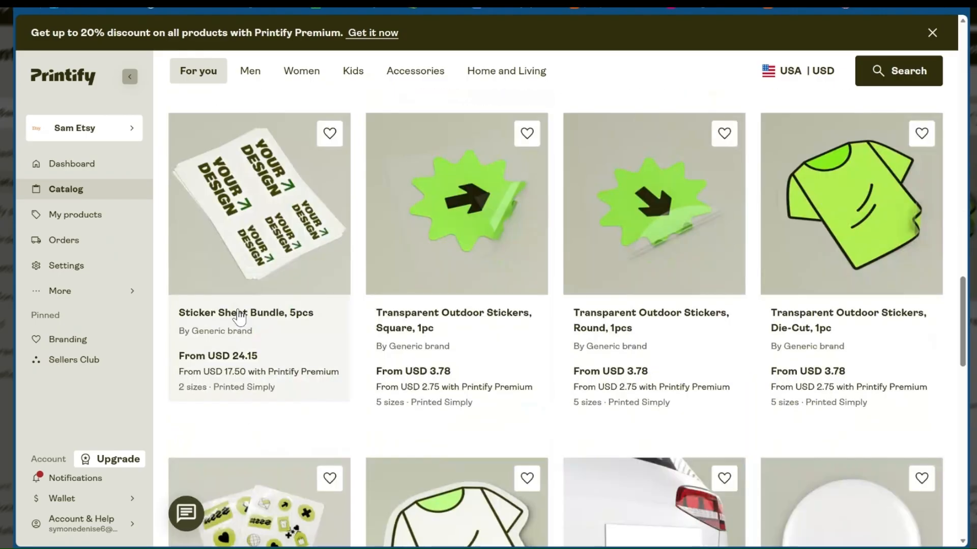
scroll(496, 328, "down", 4)
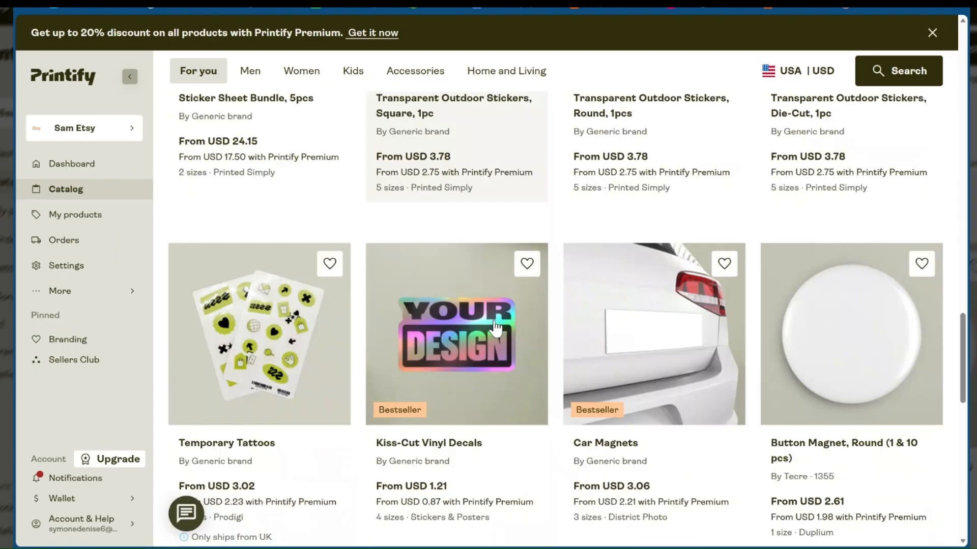
scroll(246, 365, "down", 2)
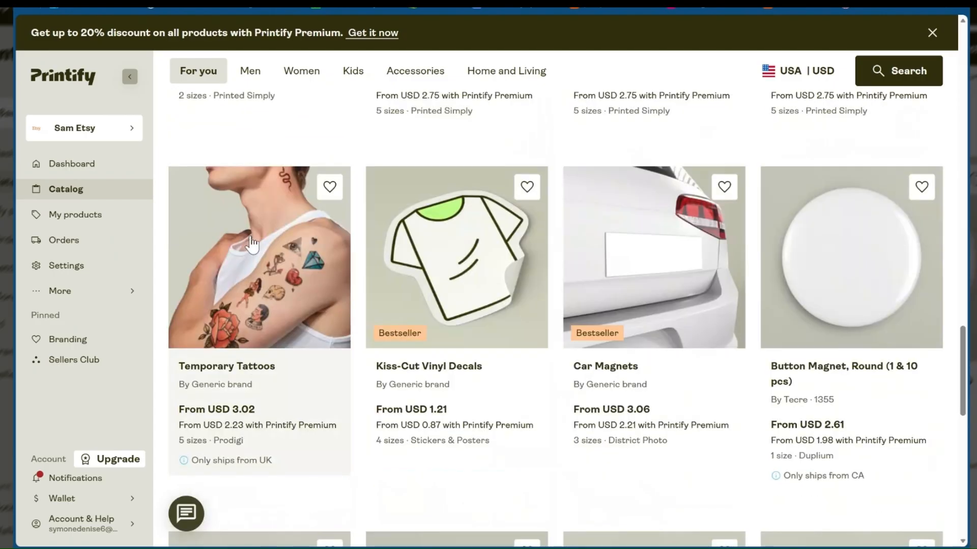
Review the temporary tattoos, kiss-cut vinyl decals and magnets near the end of the sticker results
scroll(252, 243, "down", 5)
scroll(524, 374, "down", 8)
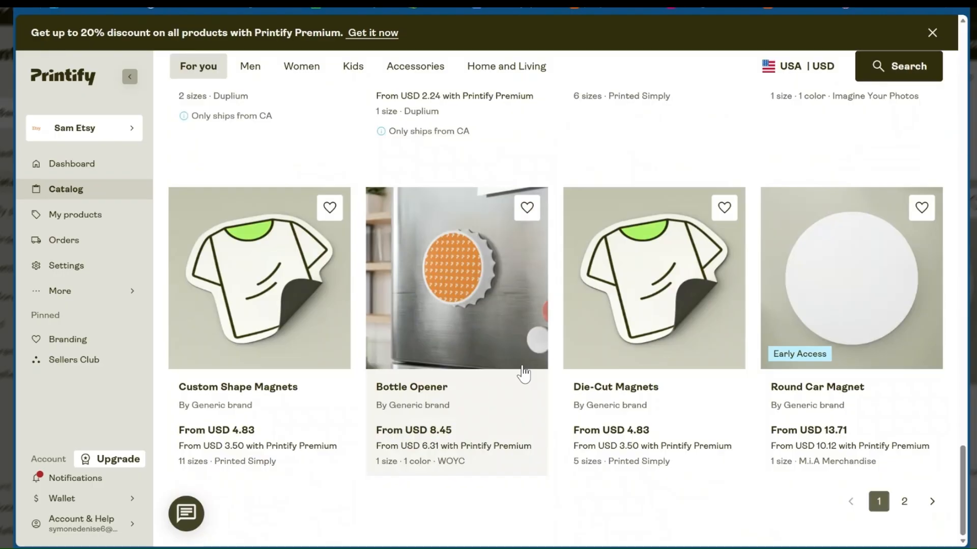
scroll(524, 374, "up", 8)
scroll(302, 276, "up", 5)
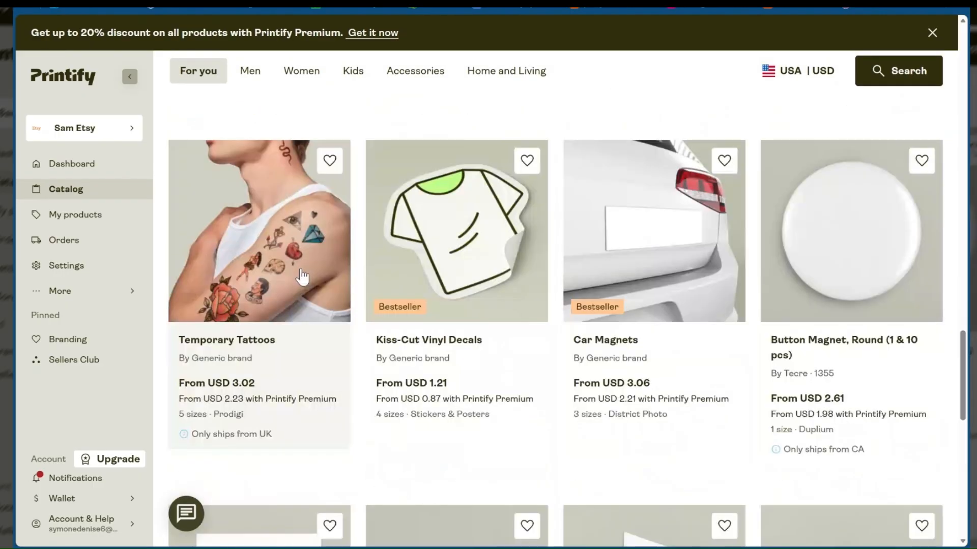
scroll(328, 406, "up", 1)
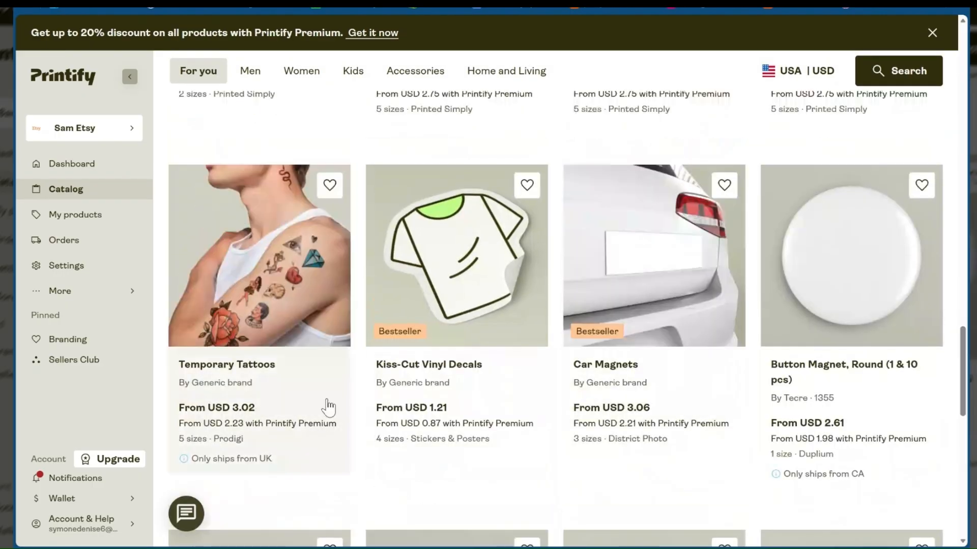
scroll(239, 351, "down", 1)
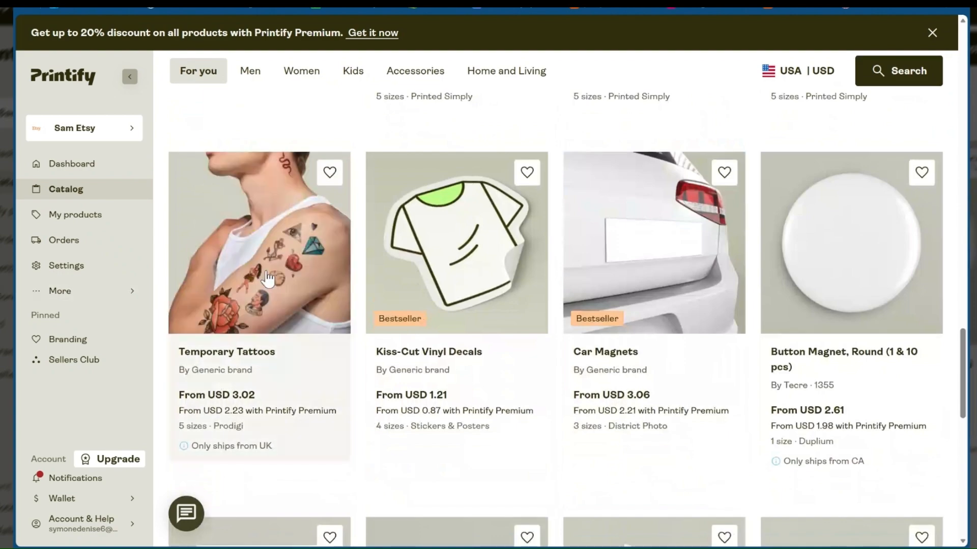
scroll(824, 307, "up", 7)
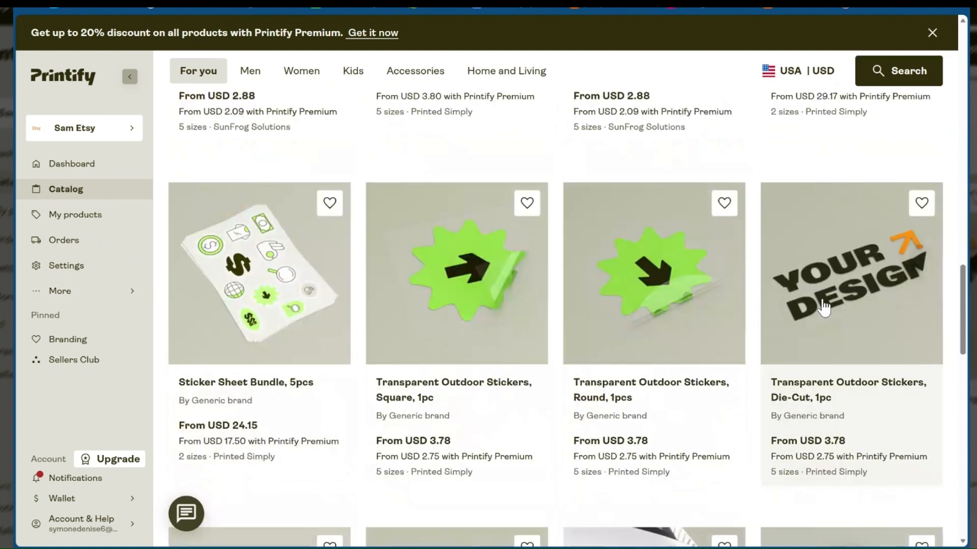
Compare the sticker sheets, sheet bundles, transparent outdoor stickers and label rolls to find a format suited to a multi-design sheet
scroll(824, 307, "up", 2)
scroll(824, 307, "down", 2)
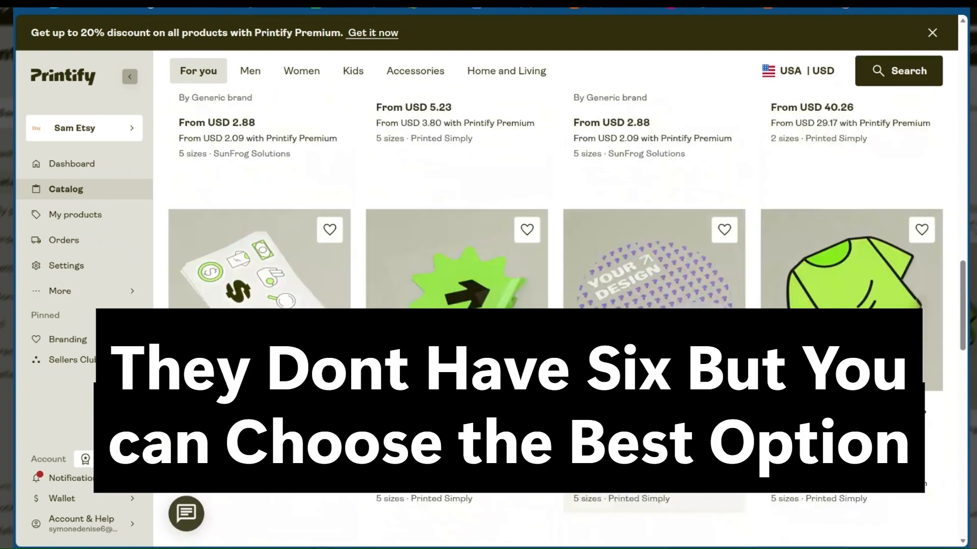
scroll(824, 307, "up", 7)
scroll(824, 306, "up", 8)
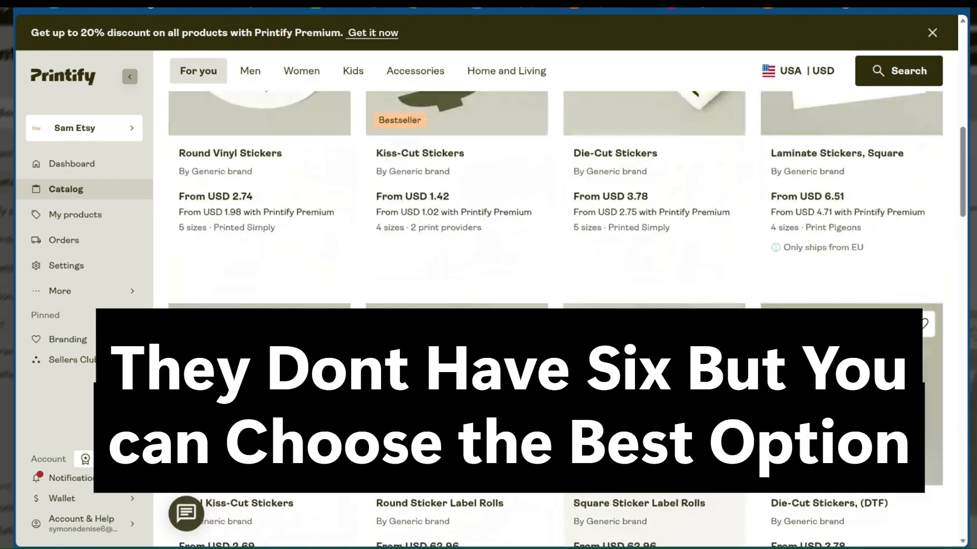
scroll(704, 326, "down", 1)
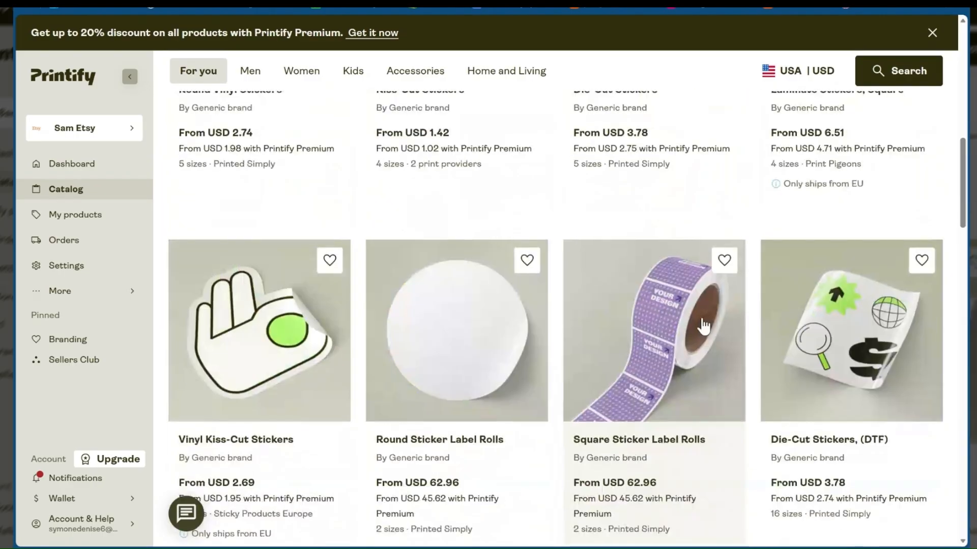
scroll(703, 326, "up", 7)
scroll(703, 326, "up", 7)
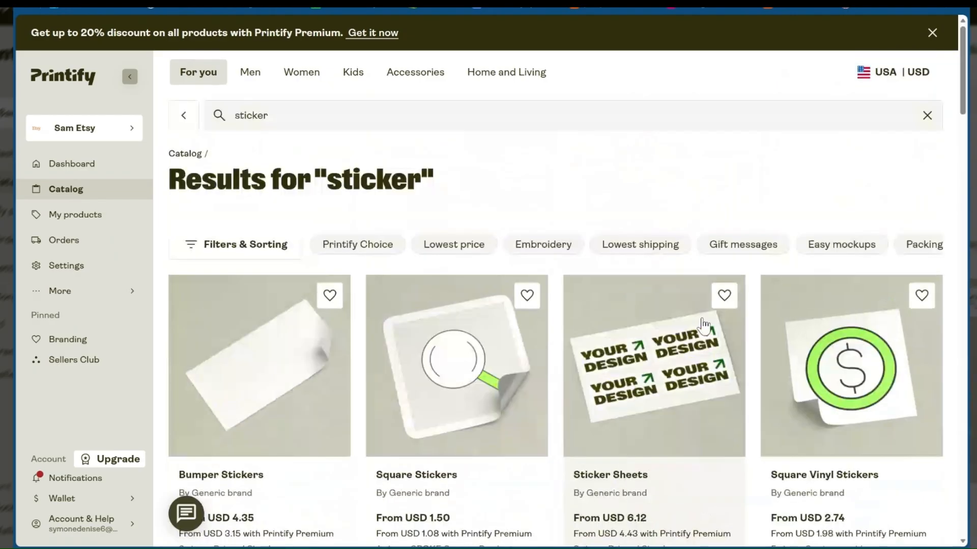
scroll(484, 392, "down", 3)
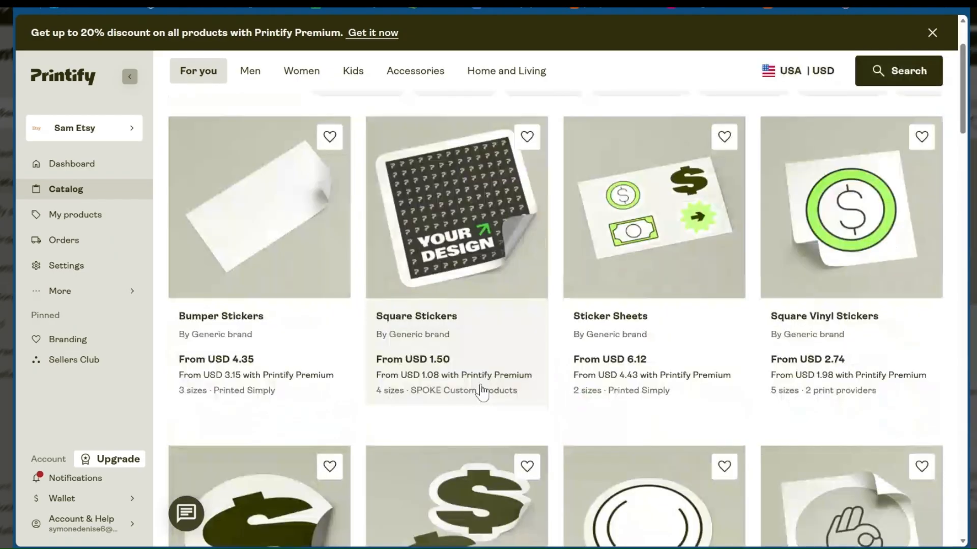
scroll(482, 392, "down", 10)
scroll(482, 392, "down", 10)
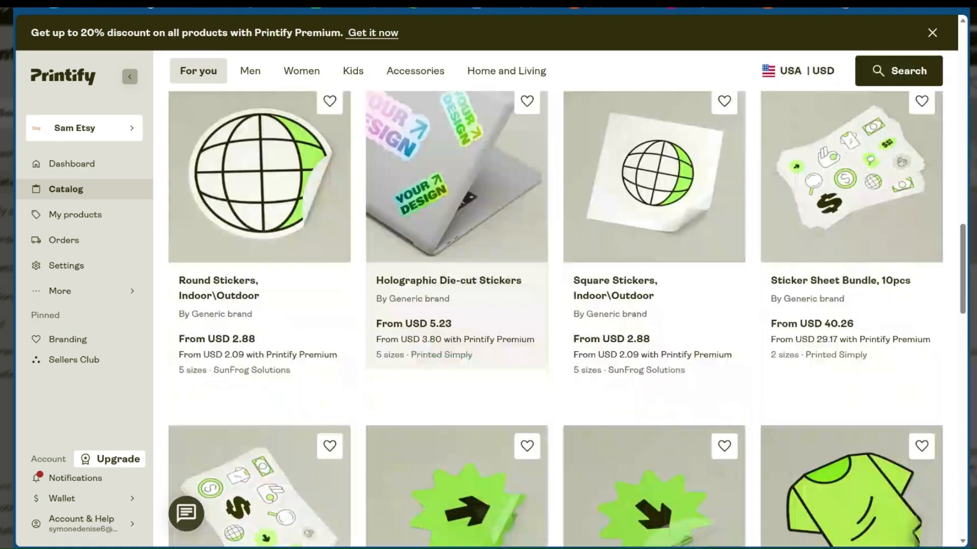
scroll(482, 392, "down", 4)
scroll(482, 392, "down", 1)
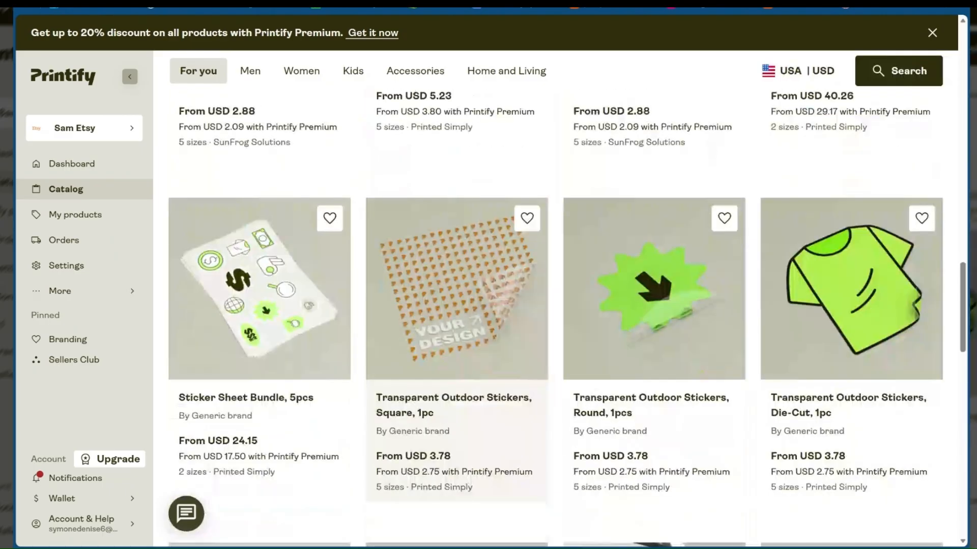
scroll(482, 392, "up", 10)
scroll(694, 380, "up", 10)
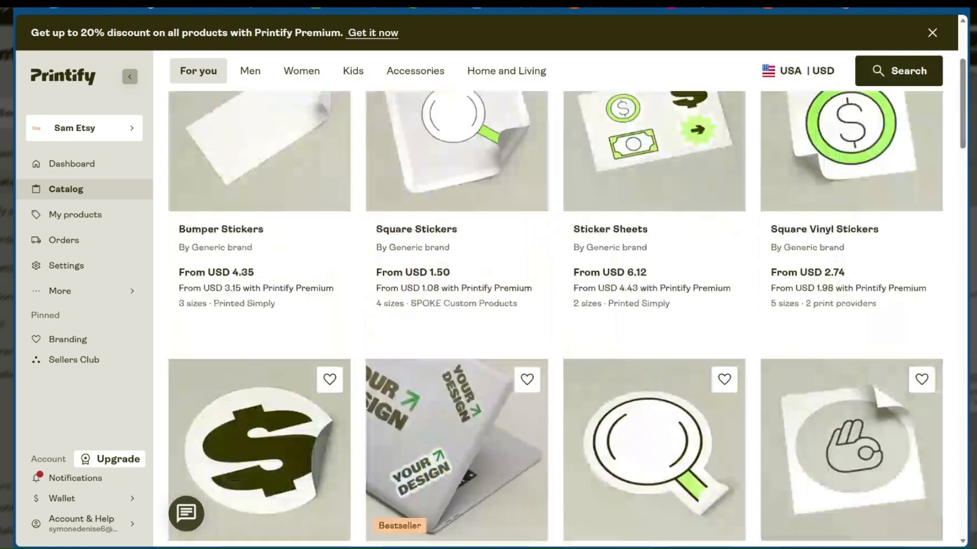
scroll(695, 381, "up", 5)
Open the Sticker Sheets product, review its provider and material details, and start designing with Printed Simply
scroll(659, 438, "down", 3)
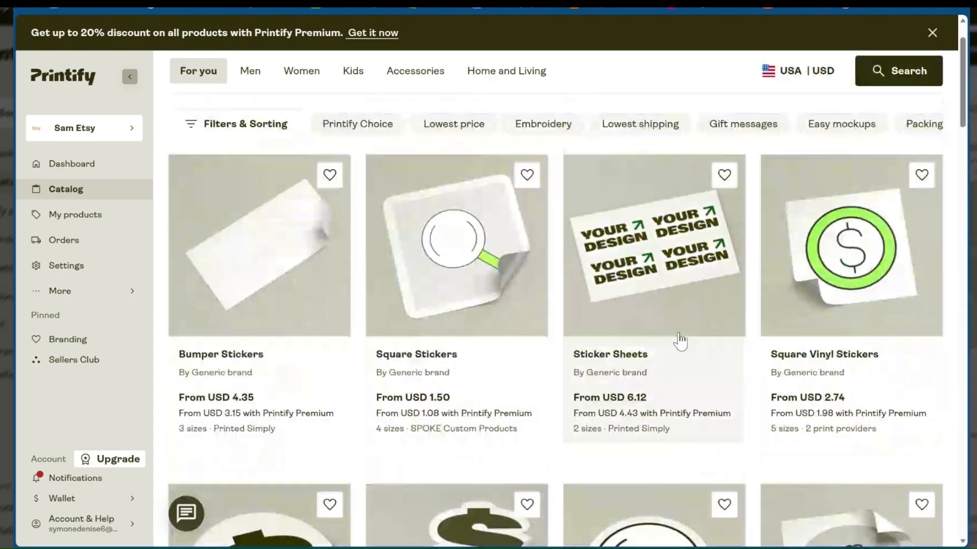
left_click(681, 317)
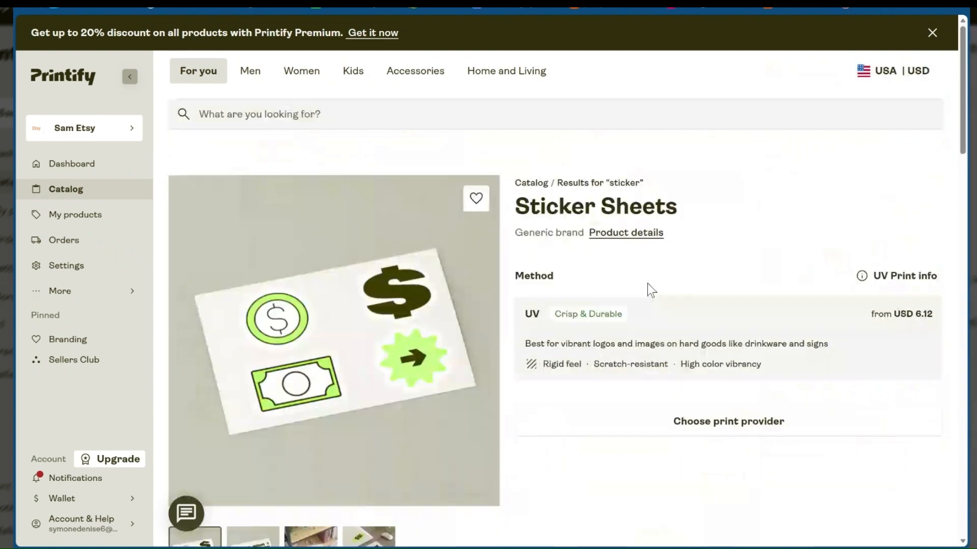
scroll(647, 283, "down", 2)
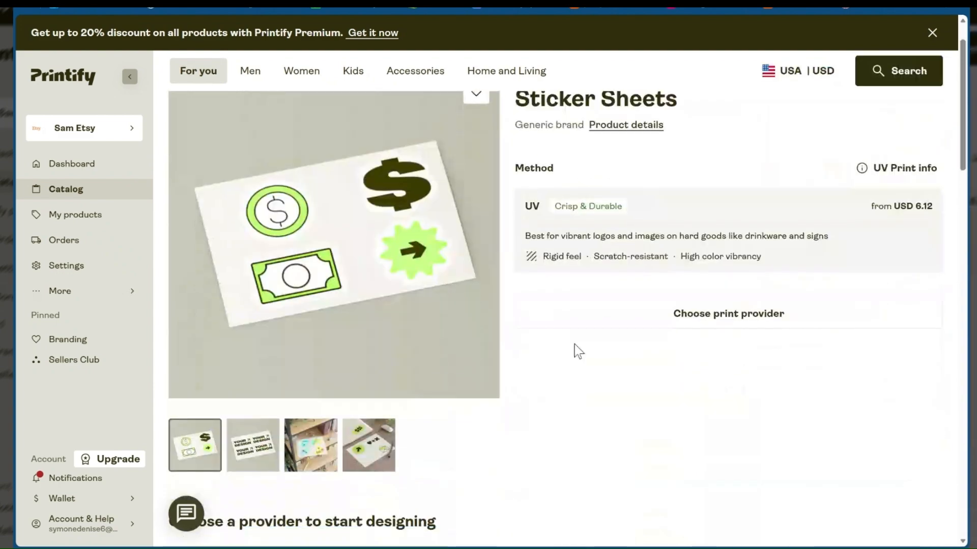
scroll(640, 267, "down", 1)
scroll(633, 265, "down", 2)
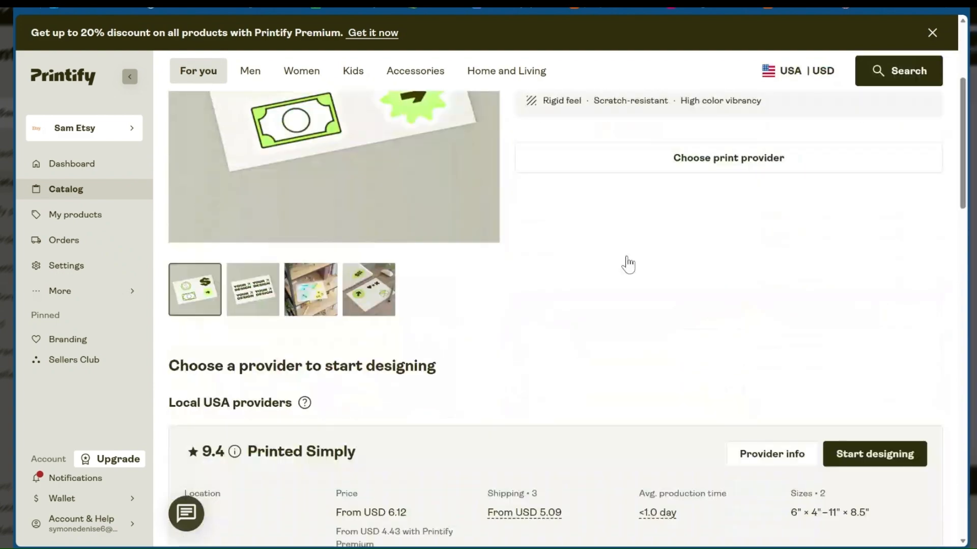
scroll(626, 265, "down", 5)
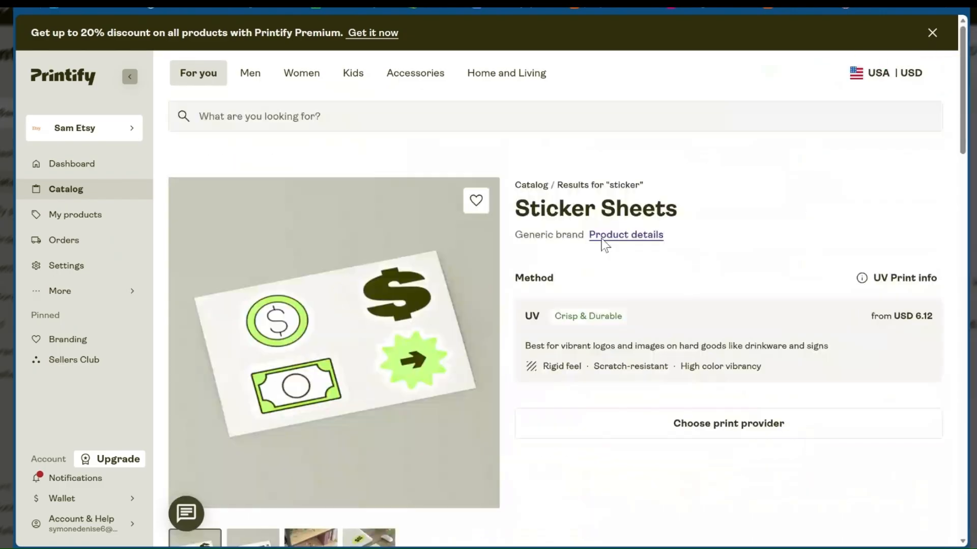
scroll(724, 282, "down", 5)
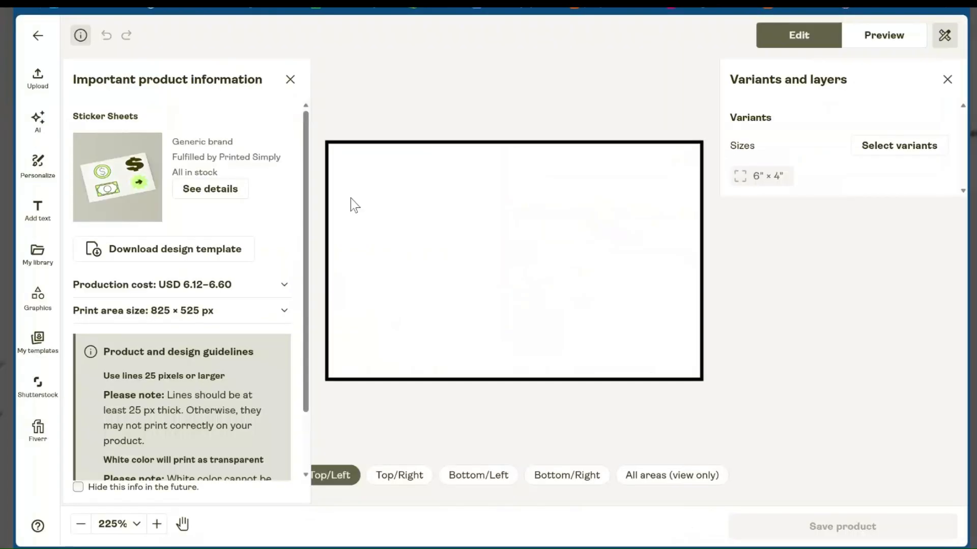
Review the design guidelines, place Duck Fall Stickers.png on the Top/Left area rotated 90 degrees, and check its mockup preview
scroll(290, 227, "down", 2)
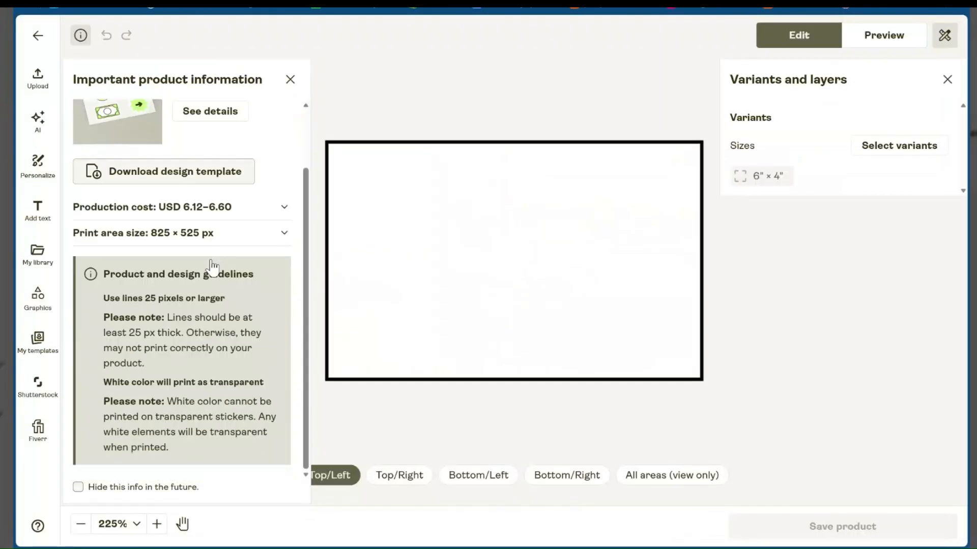
scroll(223, 297, "up", 2)
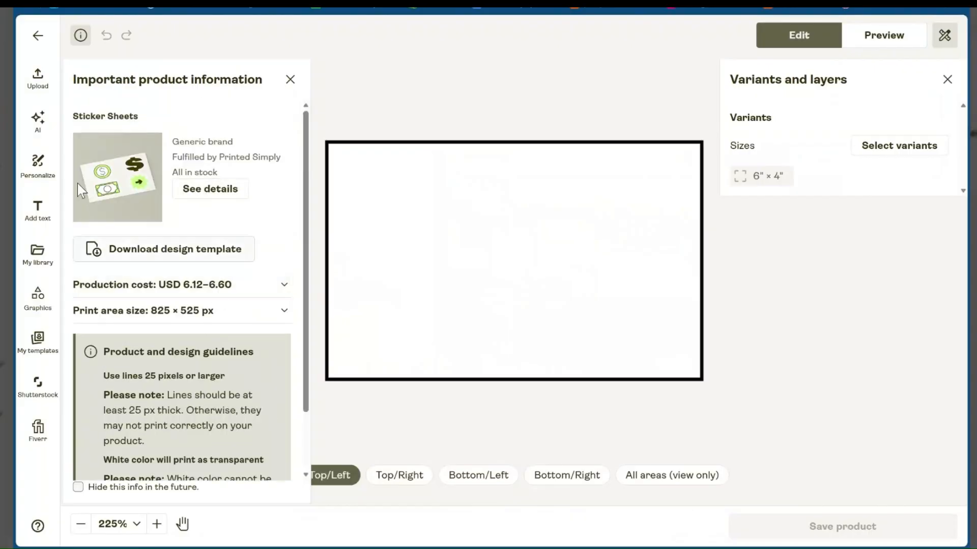
left_click(34, 86)
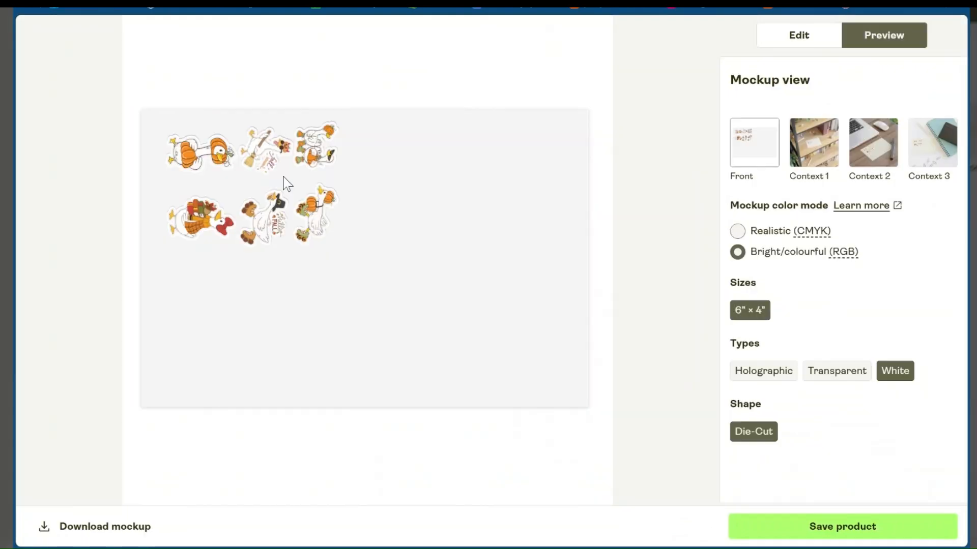
left_click(798, 36)
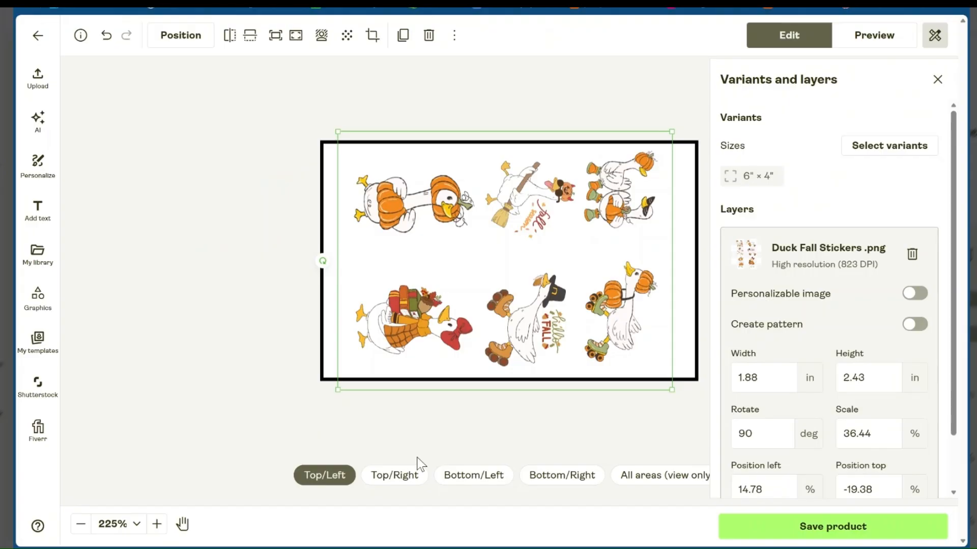
Check the Top/Right, Bottom/Left and Bottom/Right print areas, and return to the Top/Left area
left_click(379, 485)
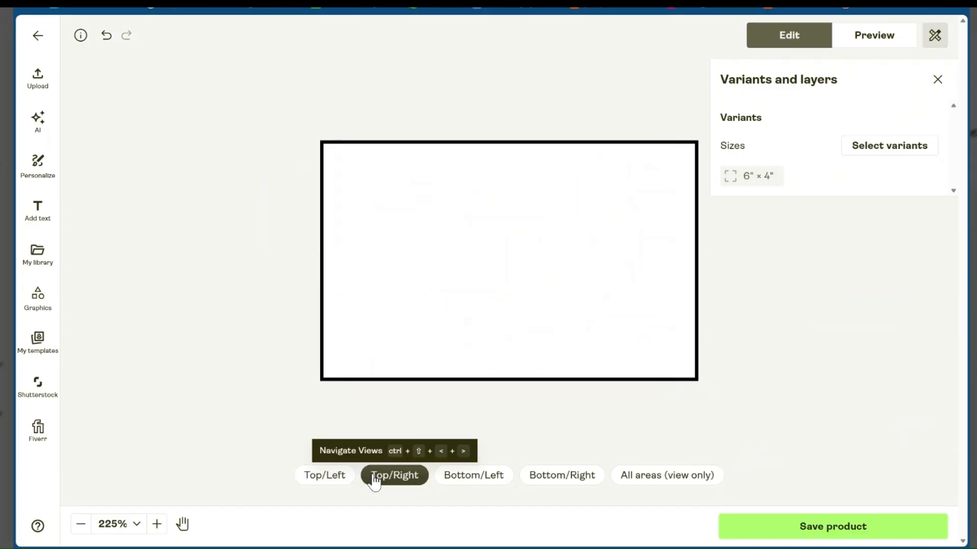
left_click(334, 481)
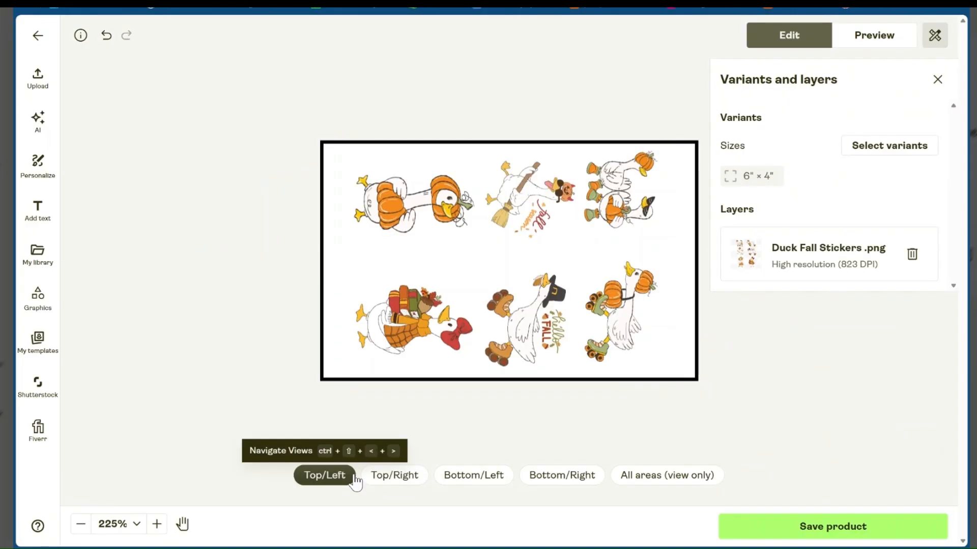
left_click(402, 482)
left_click(473, 480)
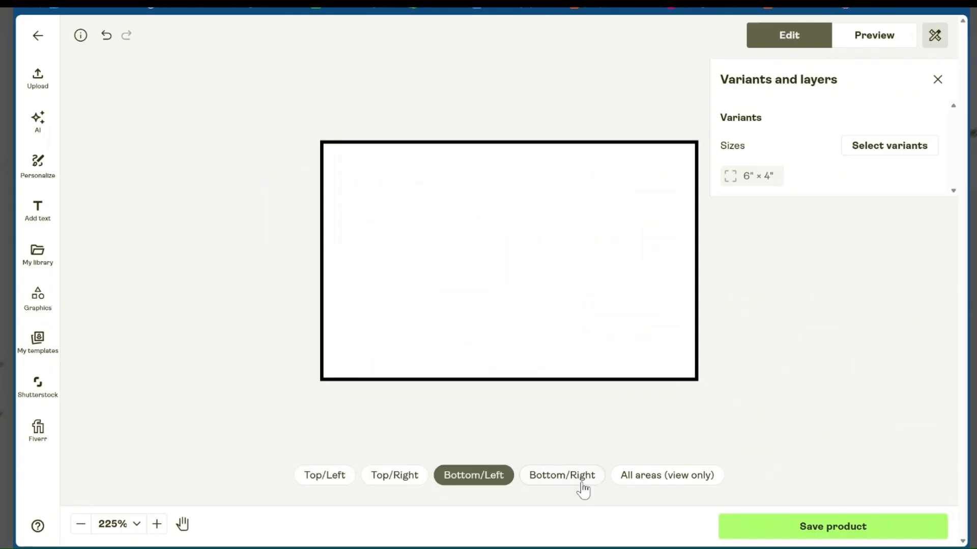
left_click(583, 489)
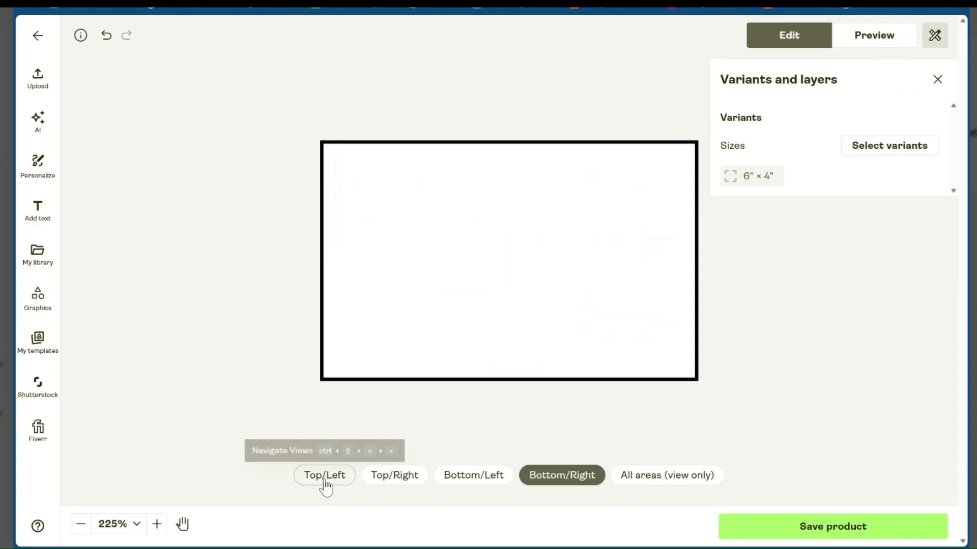
left_click(325, 483)
Enlarge and reposition the goose sheet to about 4.65 × 6.02 in so one pumpkin goose fills the Top/Left area, and preview it
left_click(571, 298)
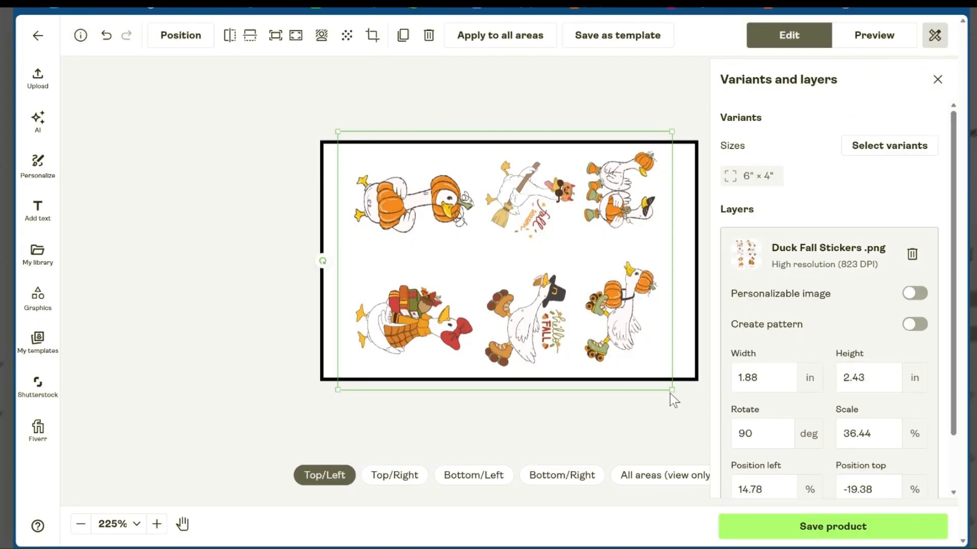
left_click_drag(670, 390, 945, 547)
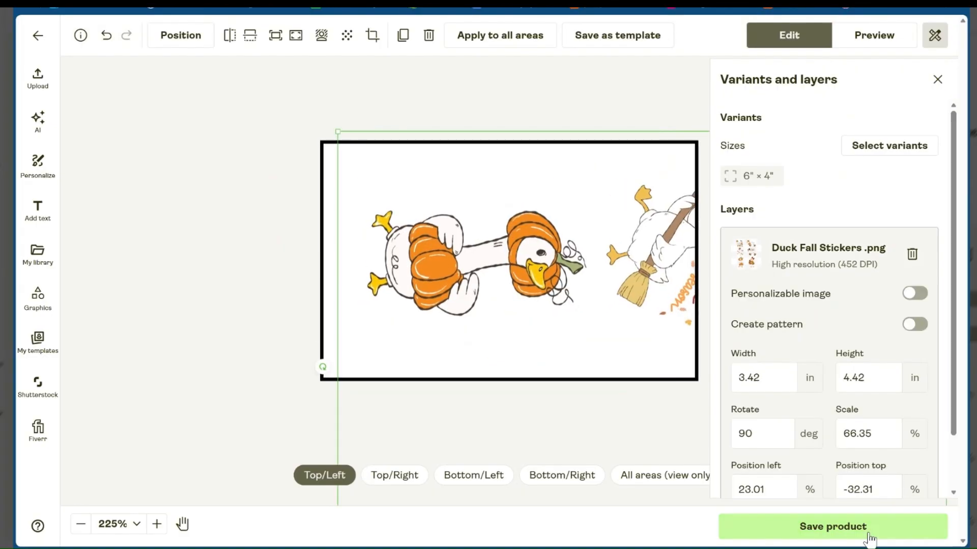
left_click_drag(338, 131, 219, 48)
left_click_drag(527, 174, 656, 275)
left_click_drag(363, 118, 229, 75)
left_click_drag(516, 221, 583, 266)
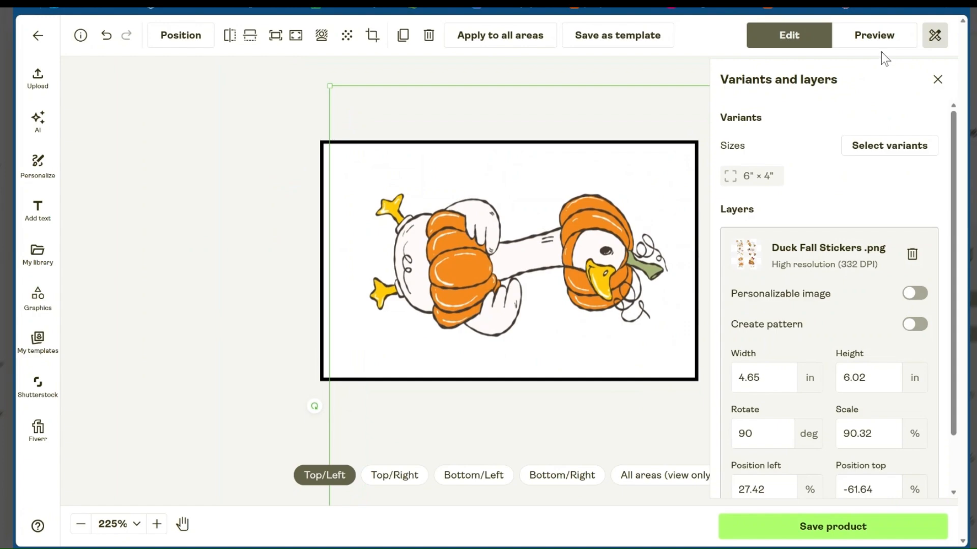
left_click(877, 36)
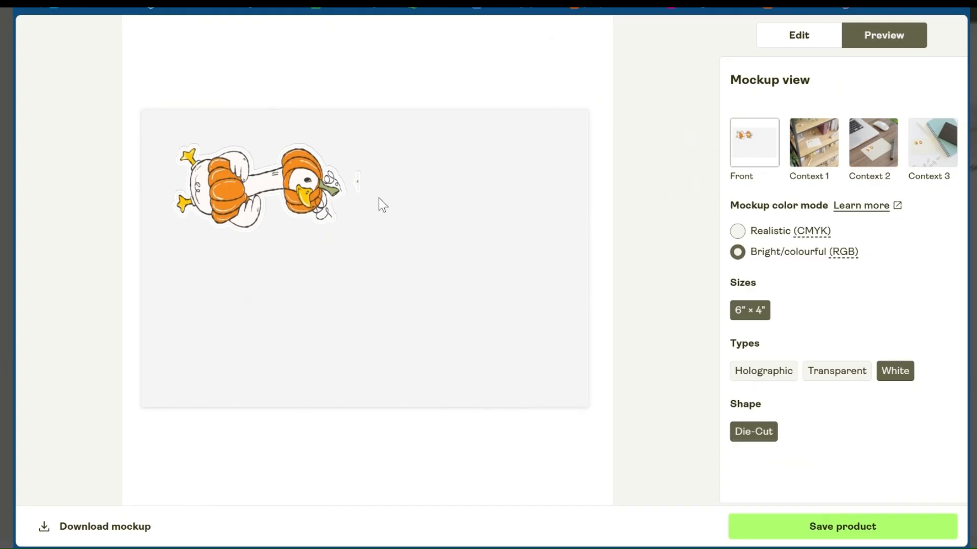
left_click(798, 41)
Add the saved image of four nurse geese from the library to the Top/Right print area
left_click(391, 483)
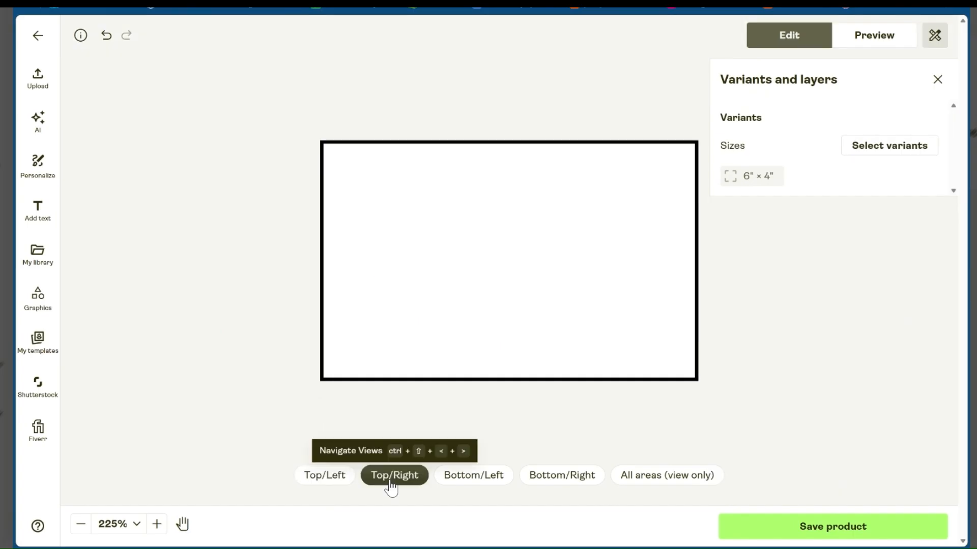
left_click(37, 79)
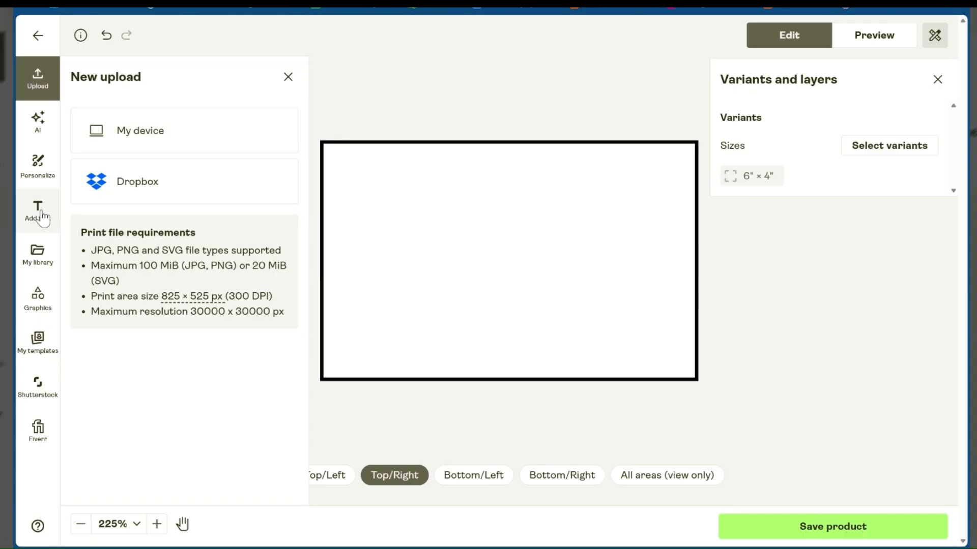
left_click(38, 253)
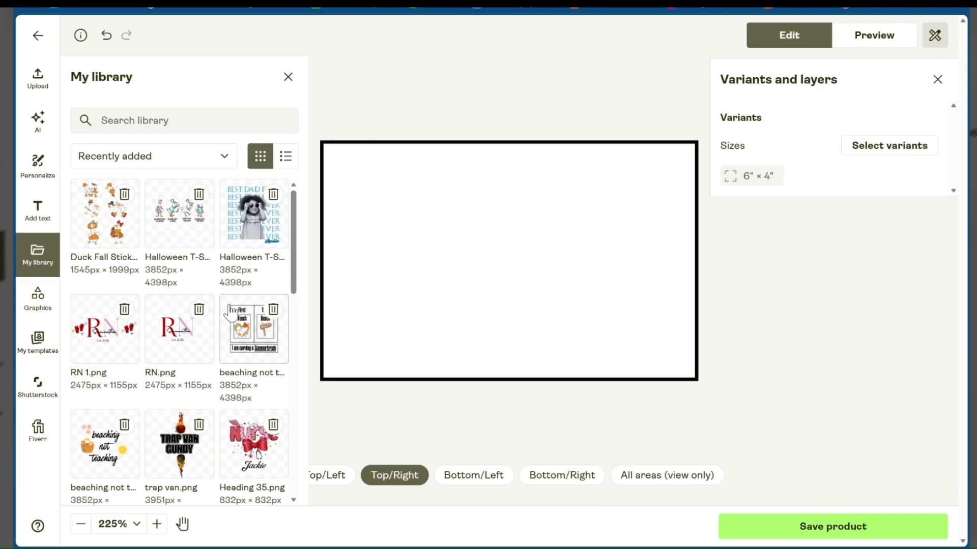
left_click(188, 221)
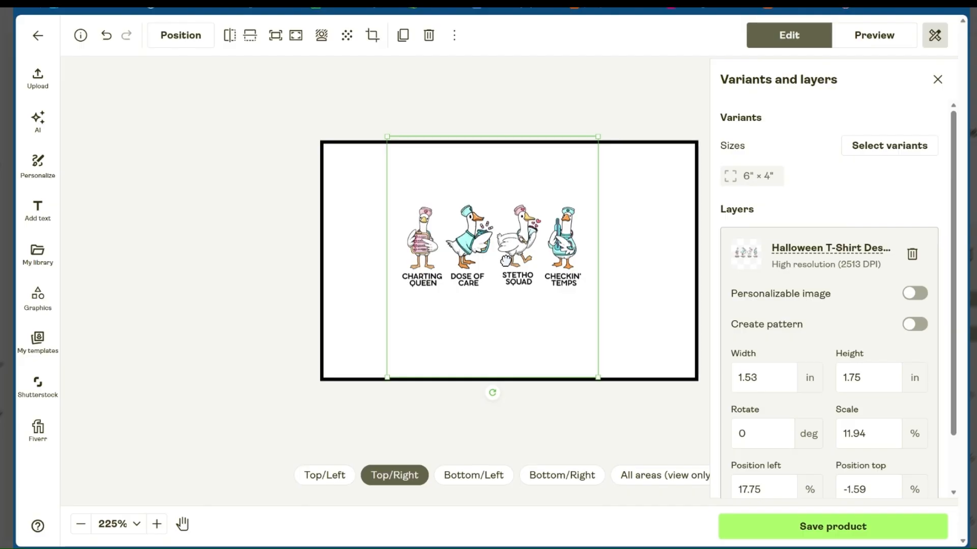
Enlarge and reposition the four nurse geese image so the geese fill the Top/Right area, and preview the mockup
left_click_drag(505, 260, 470, 229)
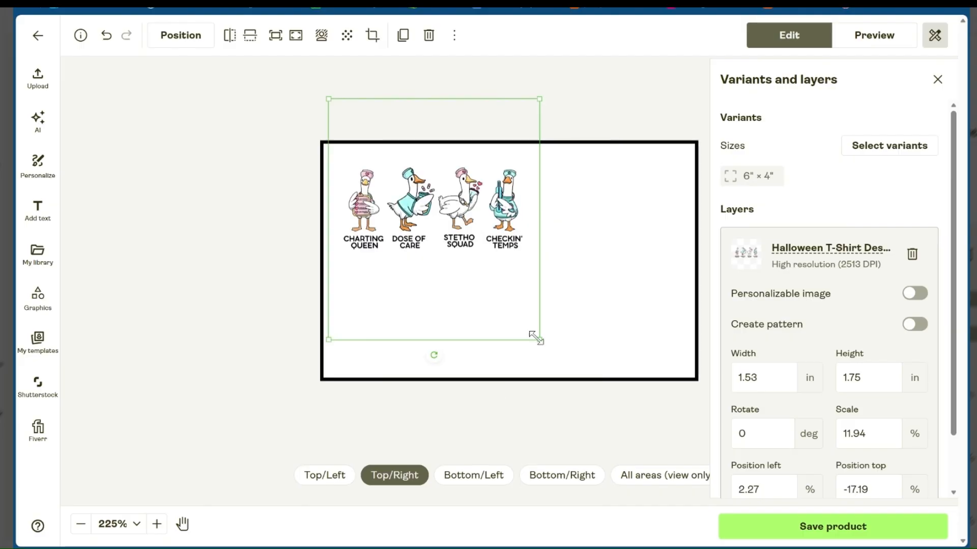
left_click_drag(539, 340, 808, 526)
left_click_drag(478, 213, 454, 174)
left_click(854, 40)
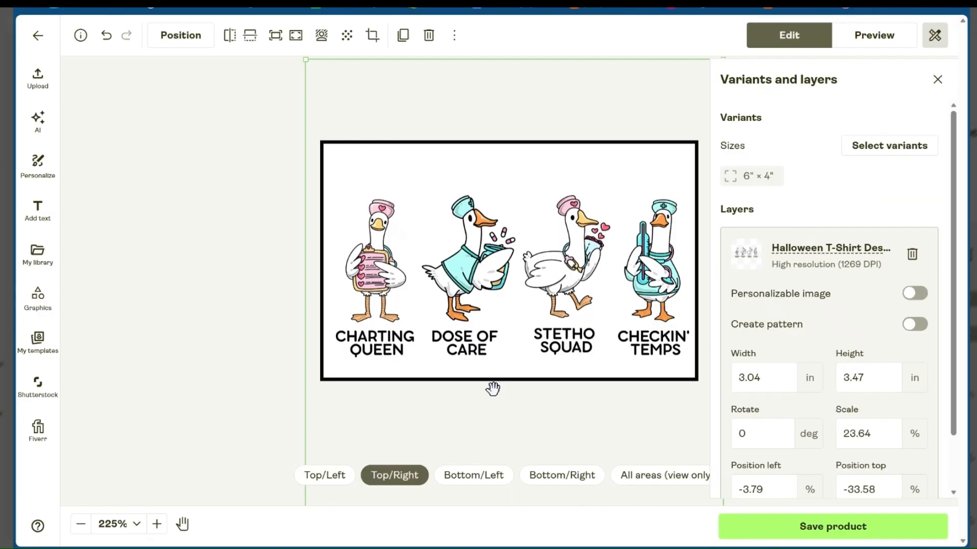
Add RN 1.png from the library to the Bottom/Left print area, check its mockup preview, and return to editing
left_click(465, 478)
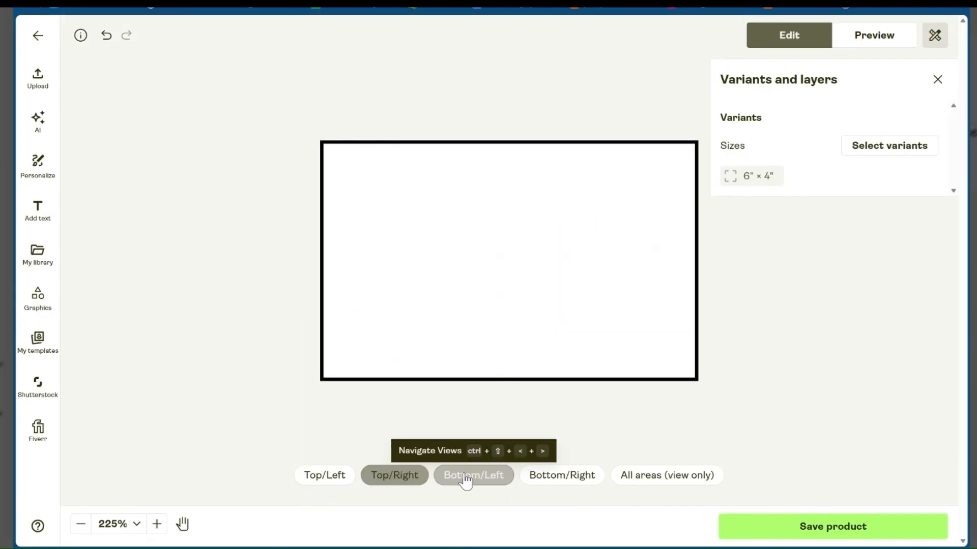
left_click(37, 255)
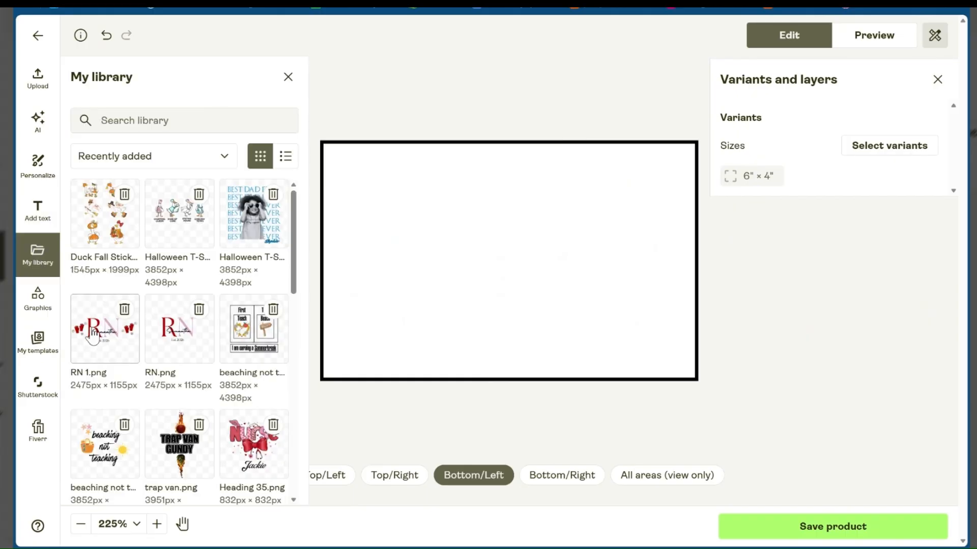
left_click(93, 336)
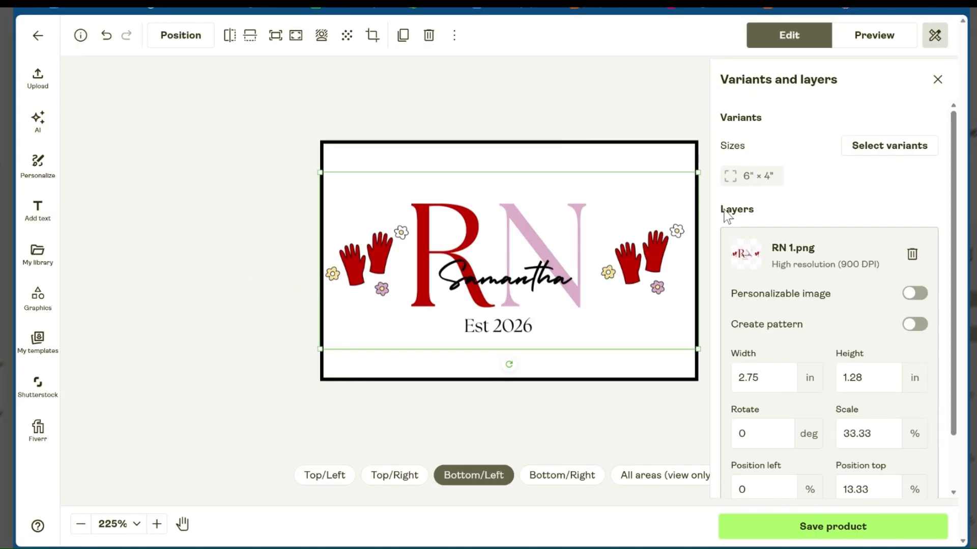
left_click(865, 38)
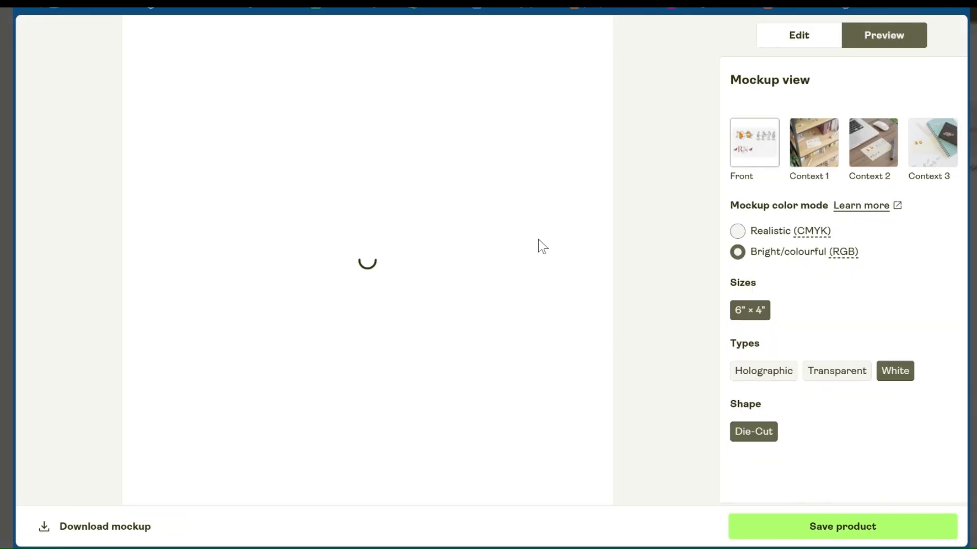
left_click(802, 24)
Add Heading 35.png, the Nurse design with the red bow, from the library to the Bottom/Right print area
left_click(587, 465)
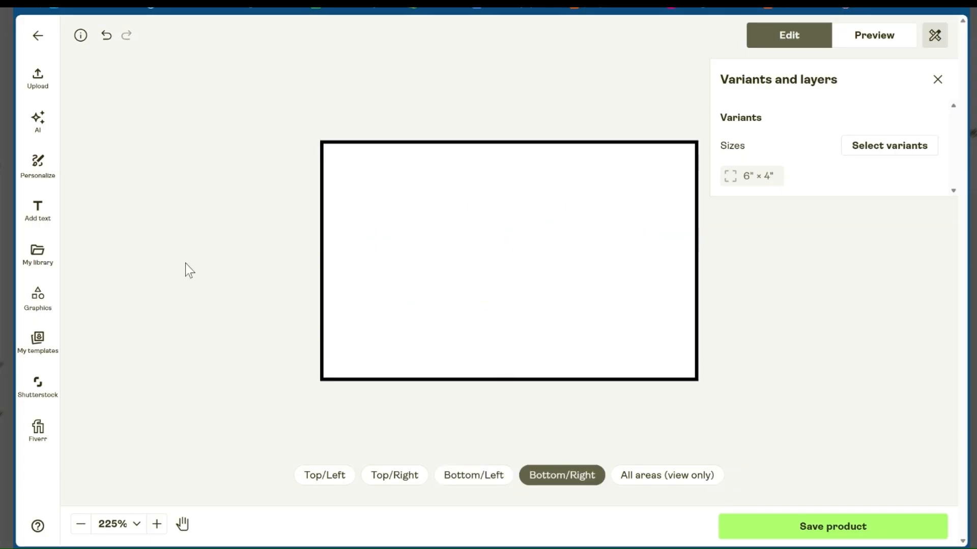
left_click(38, 249)
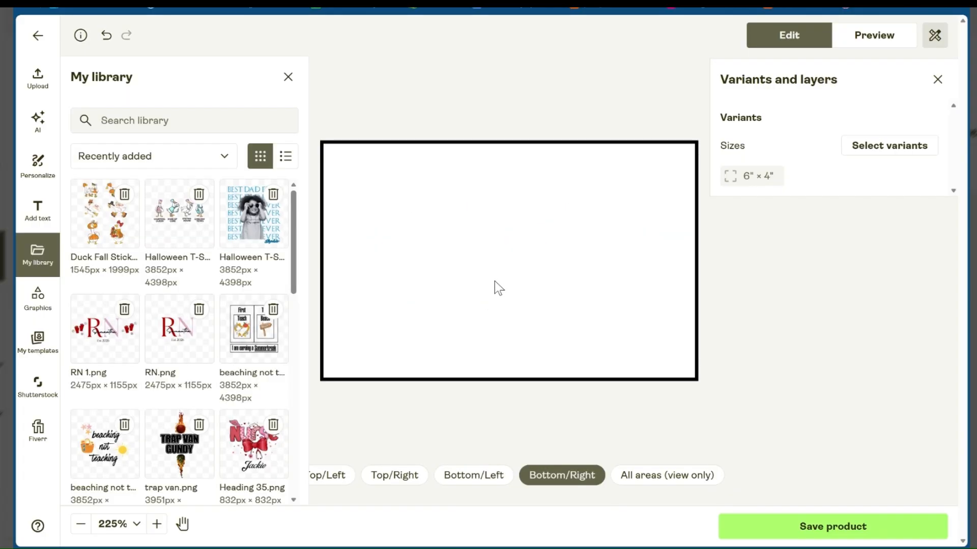
scroll(214, 323, "down", 2)
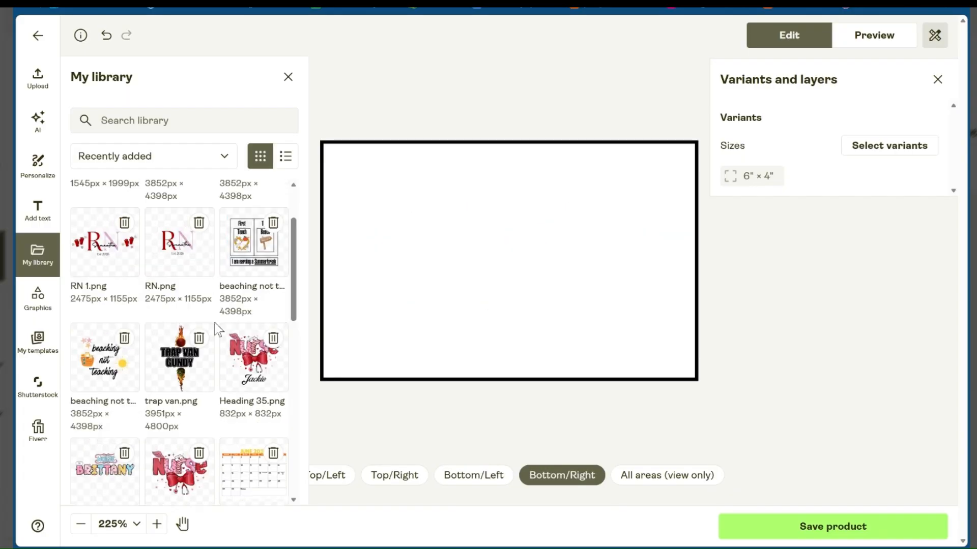
left_click(246, 379)
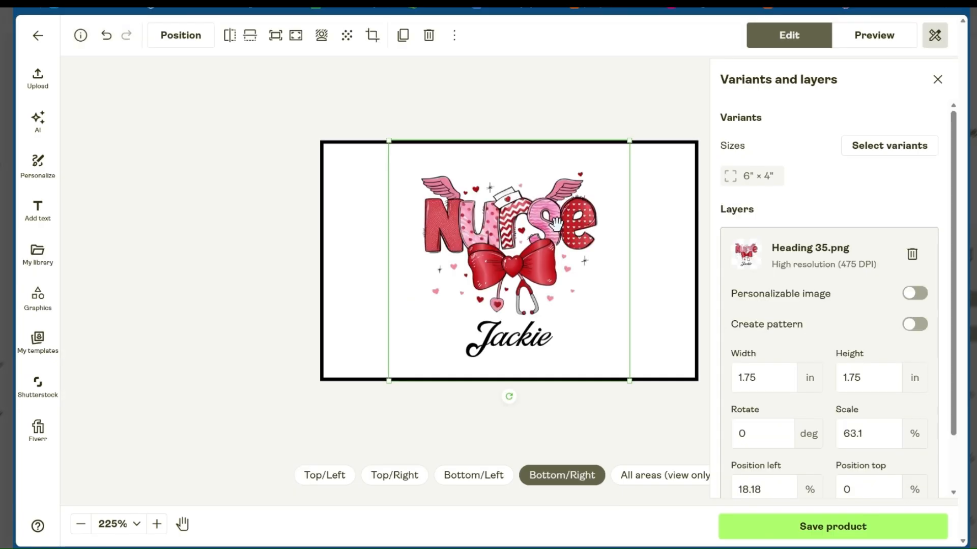
Enlarge the Nurse design to about 2.15 × 2.15 in and shift it up to fit within the Bottom/Right area
left_click_drag(556, 222, 538, 212)
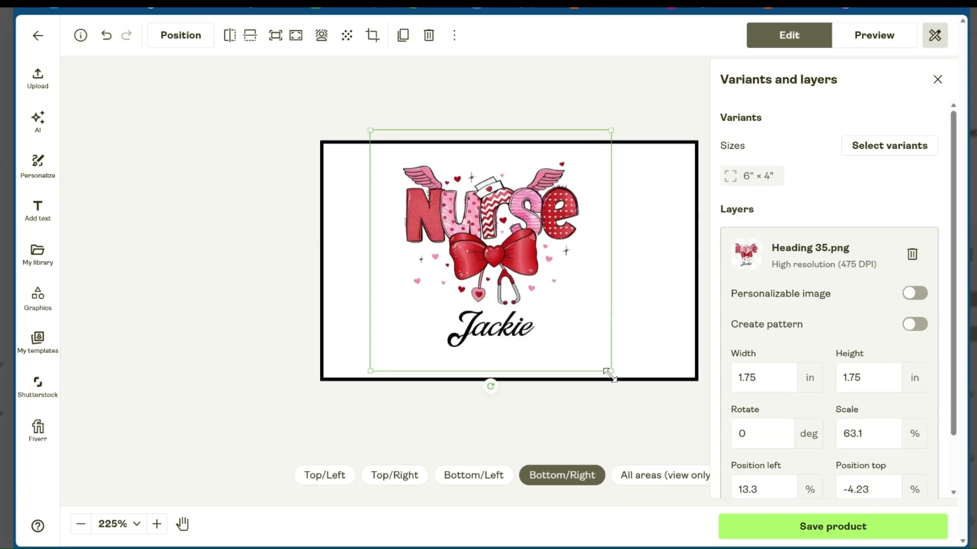
left_click_drag(610, 375, 703, 391)
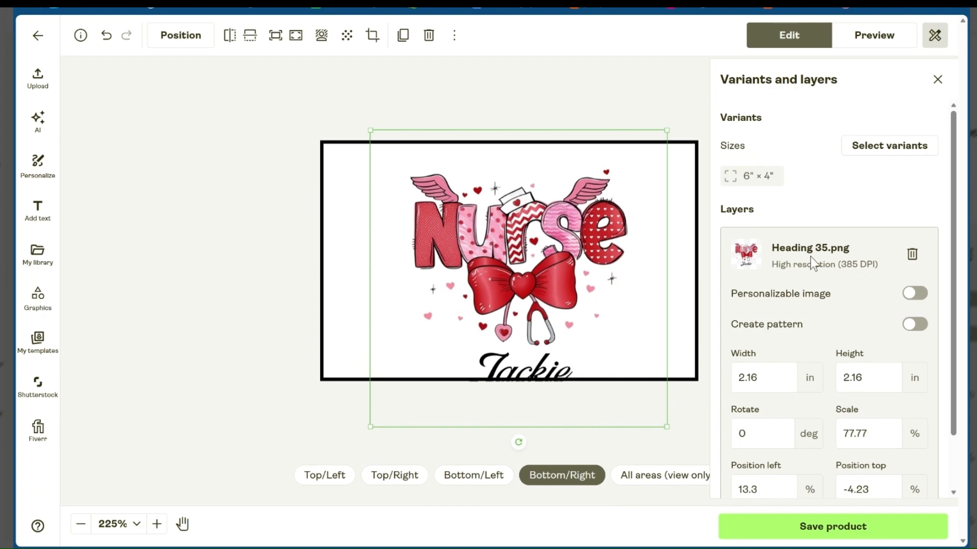
mouse_move(370, 132)
left_mouse_down()
mouse_move(358, 120)
mouse_move(371, 131)
left_mouse_up()
left_click_drag(507, 241, 504, 220)
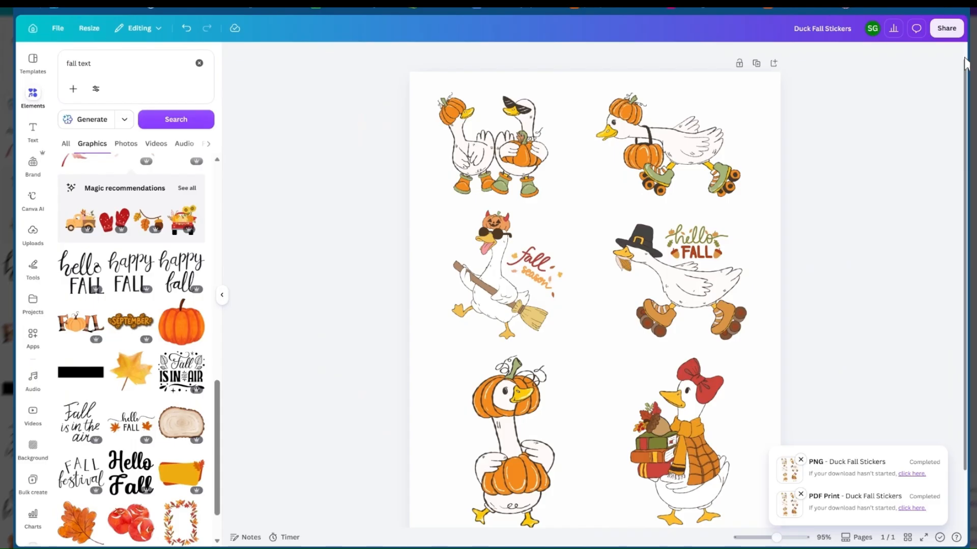
Switch to the Duck Fall Stickers design in Canva and open its download options
left_click(947, 29)
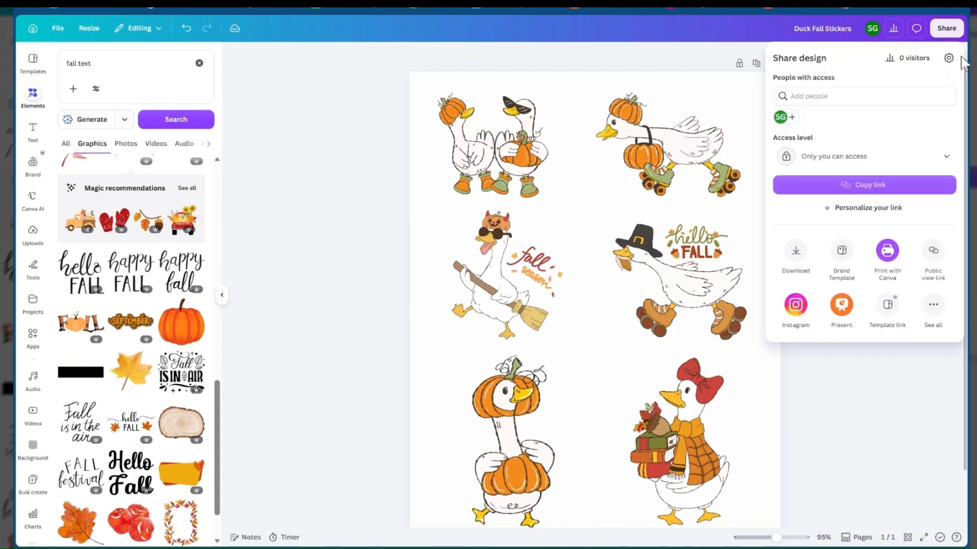
left_click(796, 251)
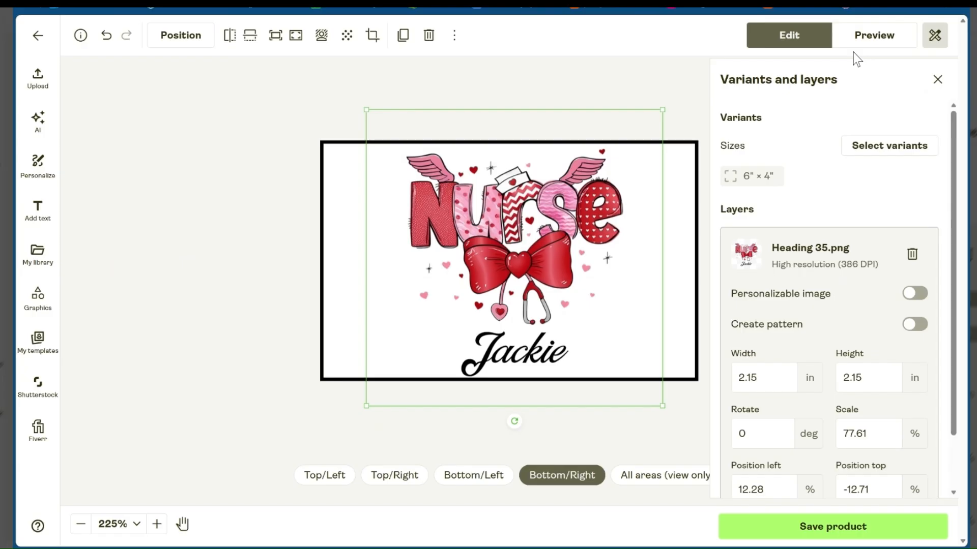
Switch back to Printify, preview the sheet with all four print areas filled, and save the product
left_click(855, 45)
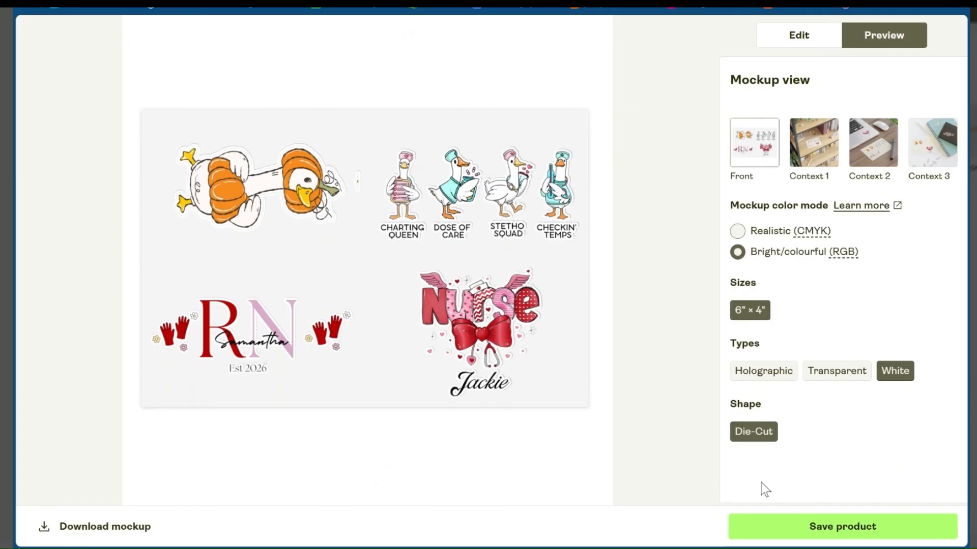
left_click_drag(765, 489, 556, 328)
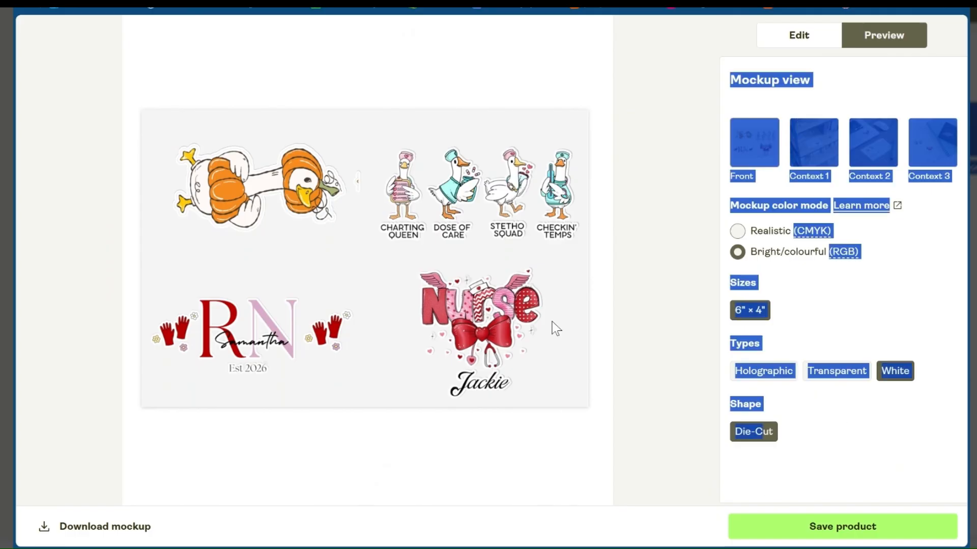
left_click(817, 529)
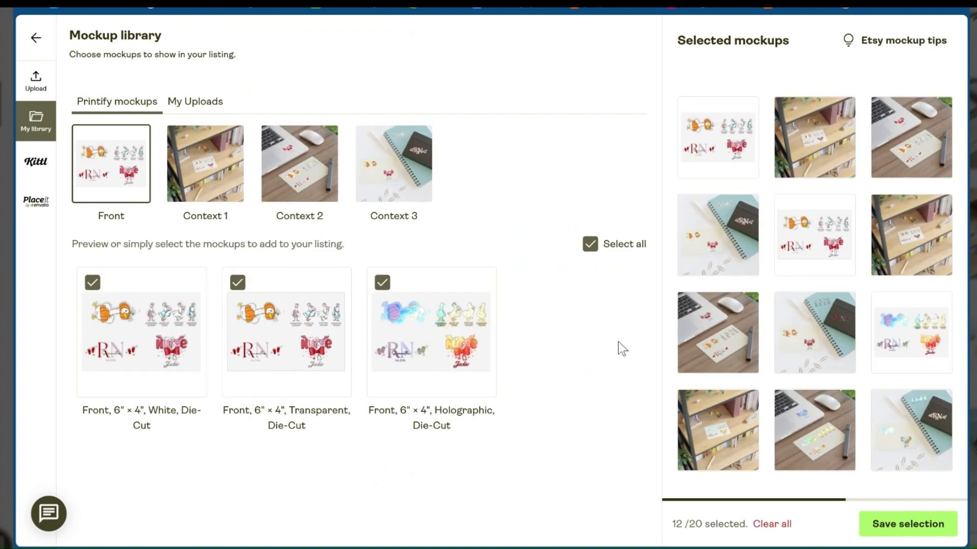
Review the Context 3 and Context 1 mockups in the white, transparent and holographic types, and save the mockup selection
mouse_move(726, 249)
mouse_move(803, 149)
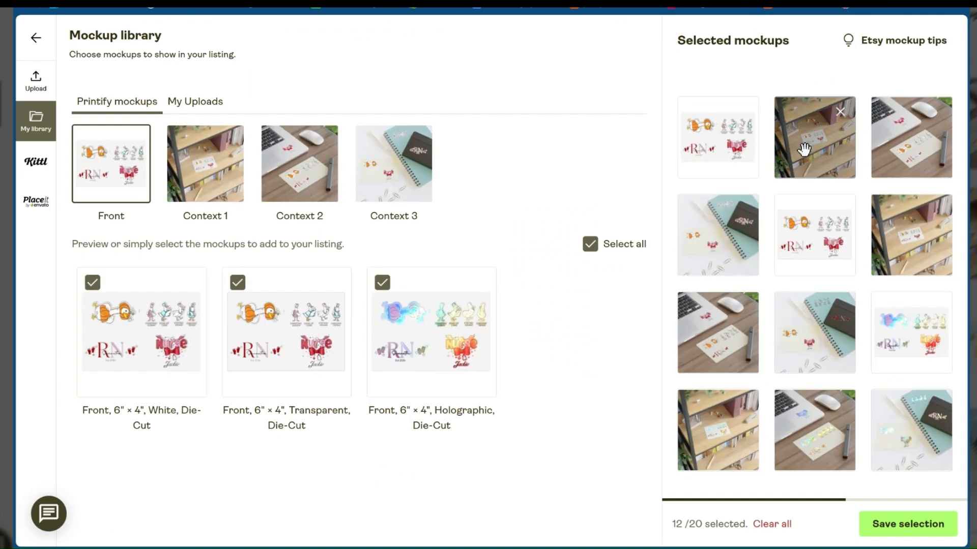
left_click(388, 182)
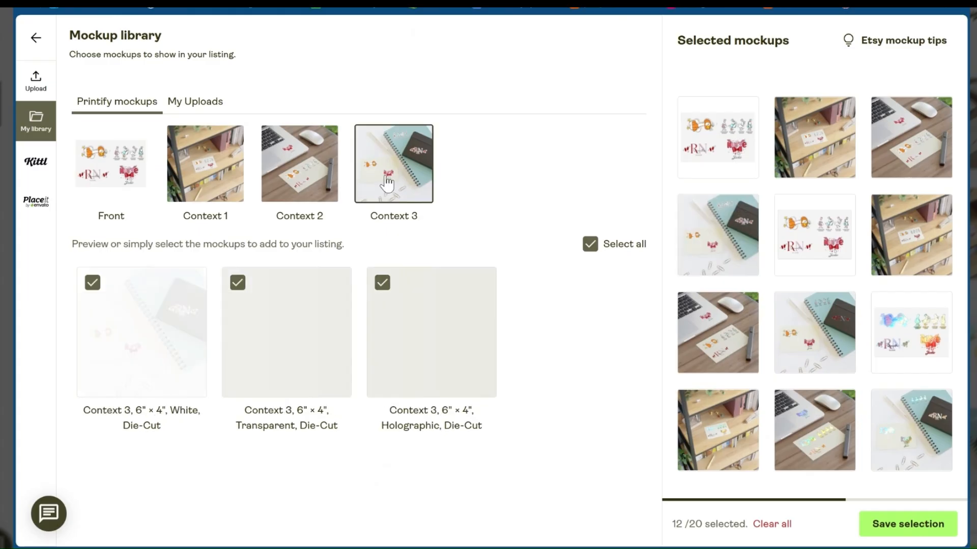
mouse_move(324, 281)
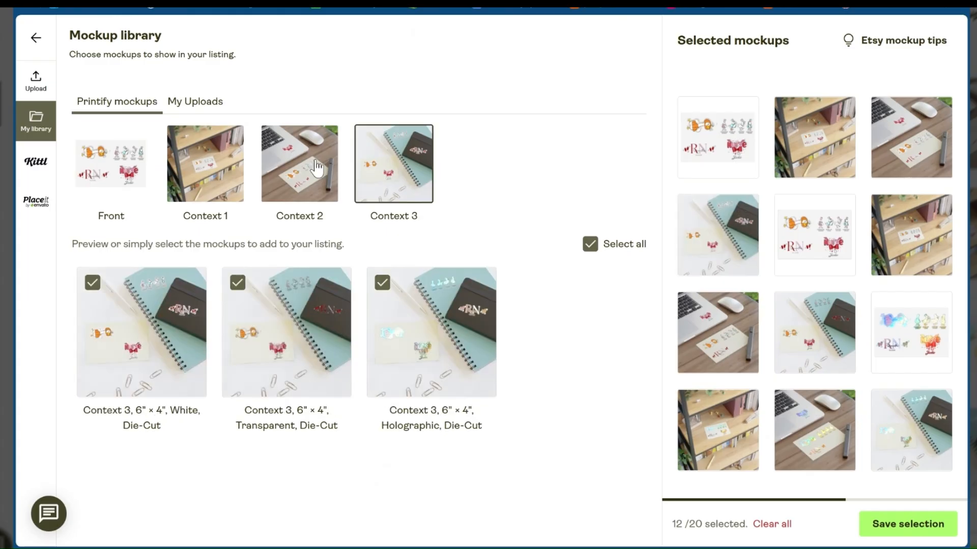
left_click(222, 174)
scroll(770, 309, "down", 1)
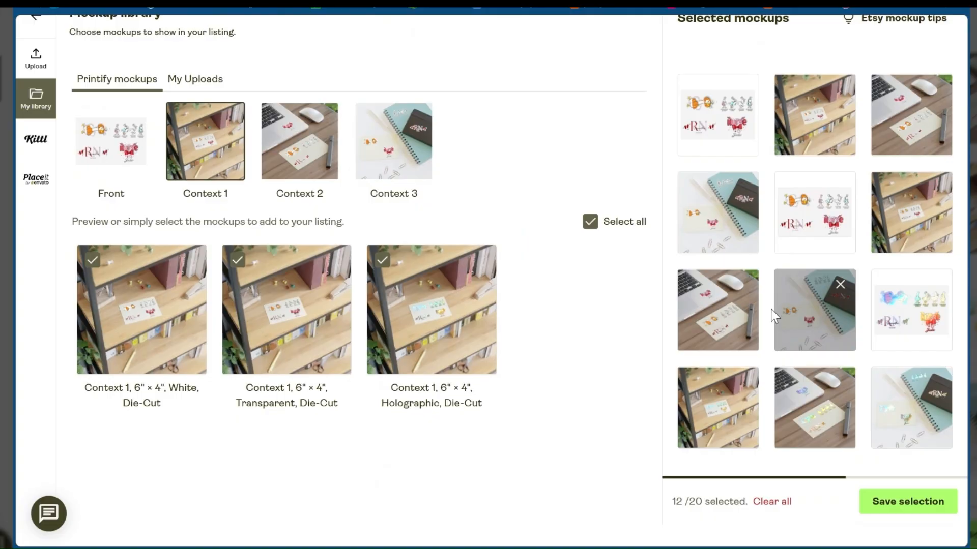
scroll(771, 309, "up", 1)
left_click(932, 529)
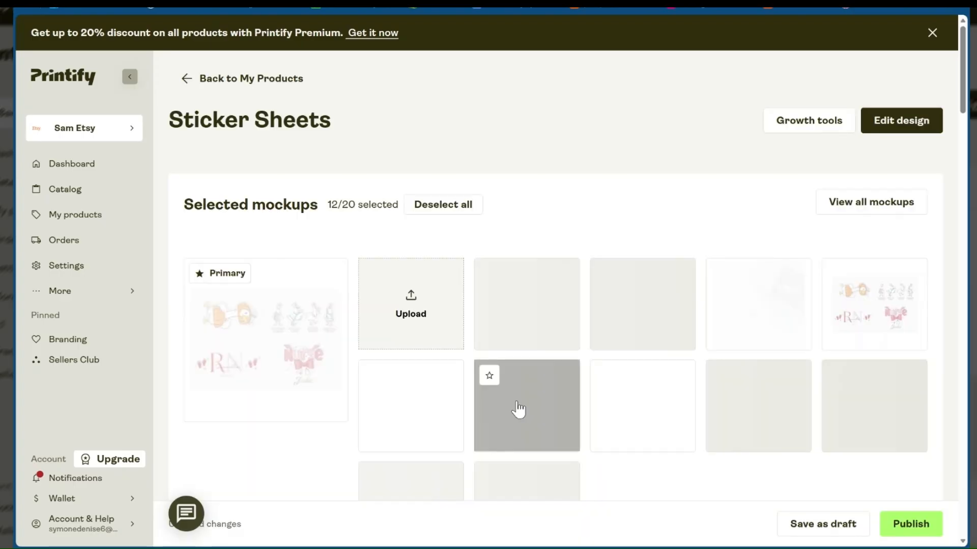
Review the Sticker Sheets listing's title, description, tags and shipping profile
scroll(608, 225, "down", 5)
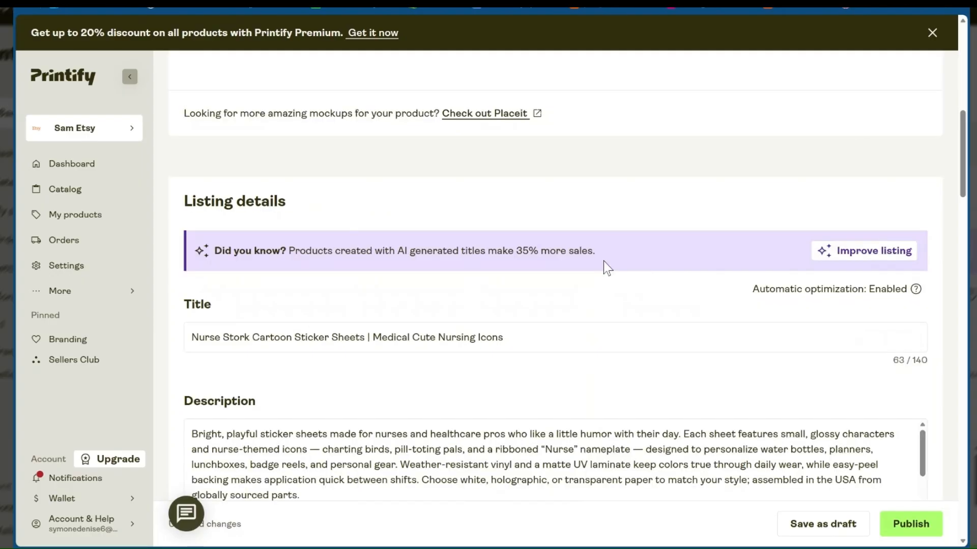
scroll(587, 285, "down", 4)
scroll(588, 292, "down", 3)
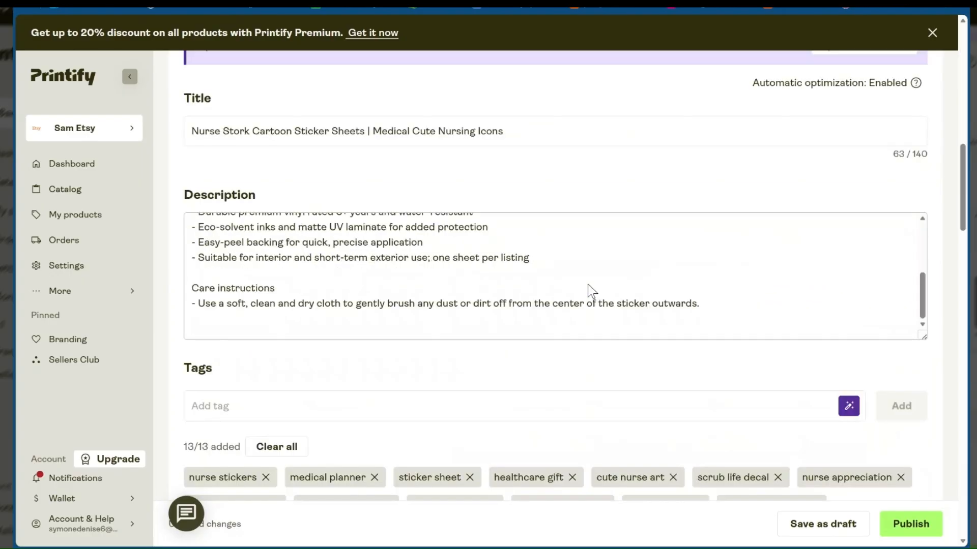
scroll(589, 291, "down", 4)
scroll(516, 362, "down", 15)
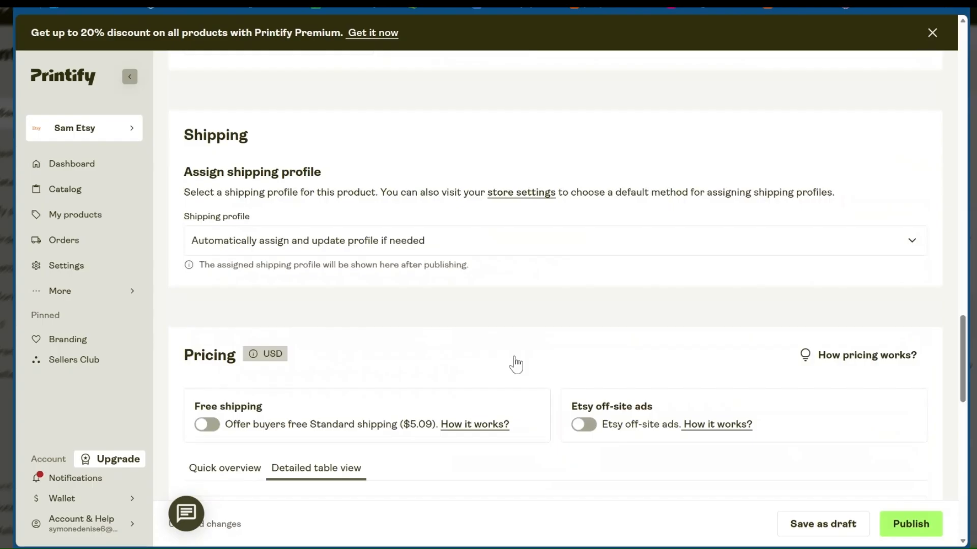
Examine the 6" × 4" variant's retail price, profit, margin, production cost, Etsy fee and shipping cost in the pricing table
scroll(516, 362, "down", 7)
scroll(515, 356, "up", 2)
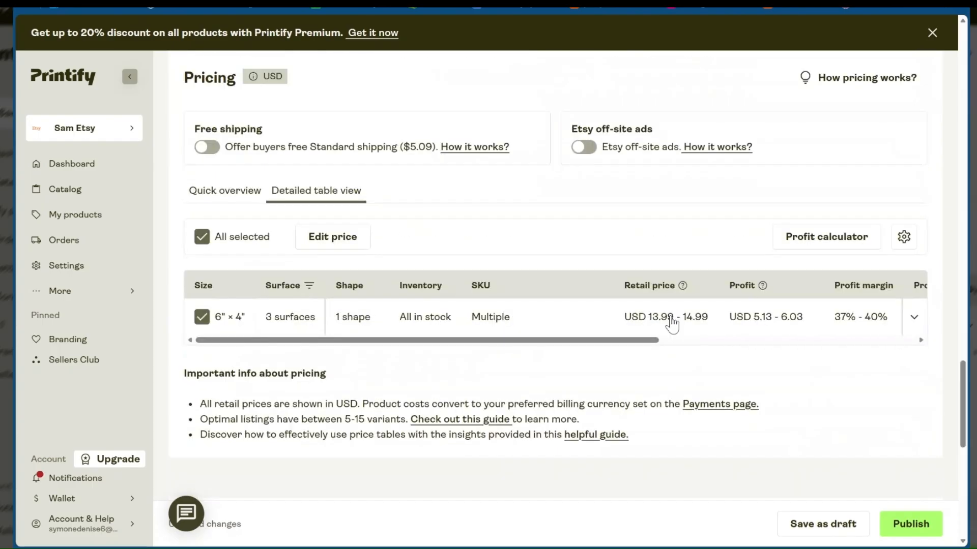
scroll(645, 340, "right", 3)
mouse_move(590, 318)
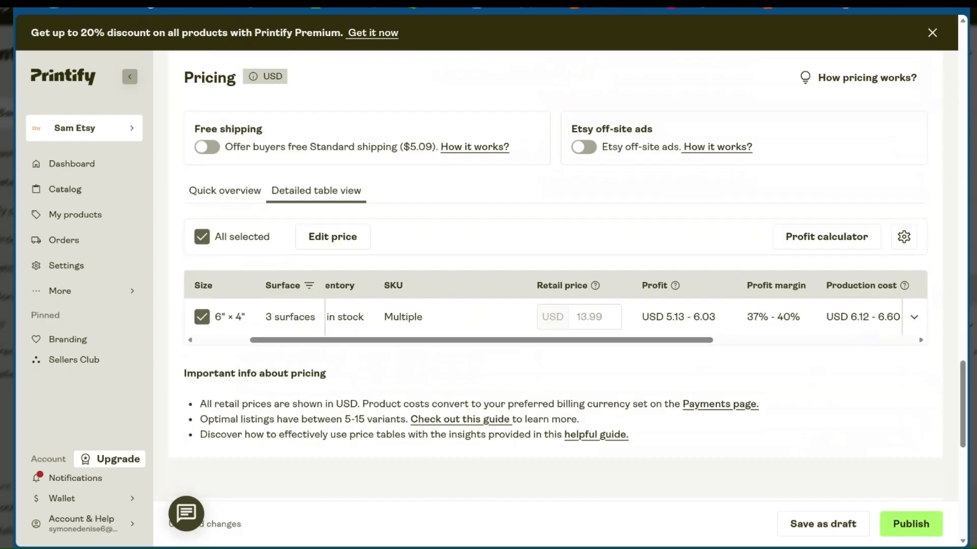
scroll(555, 317, "right", 1)
scroll(629, 325, "right", 2)
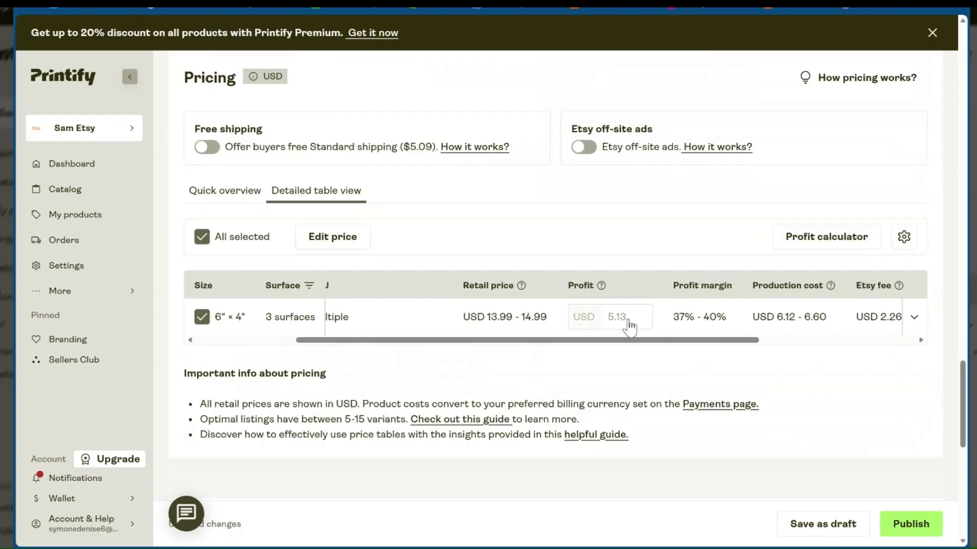
left_click_drag(668, 339, 783, 370)
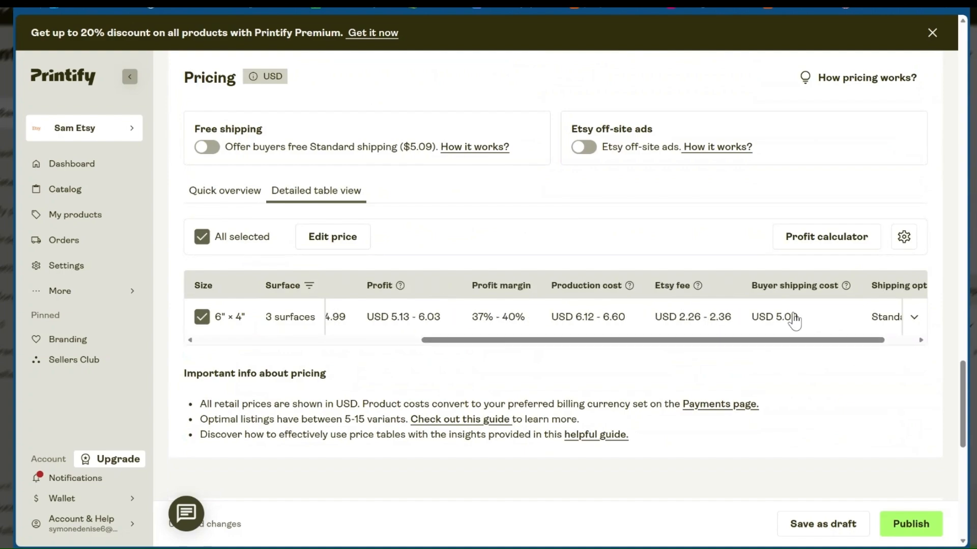
left_click_drag(774, 340, 538, 358)
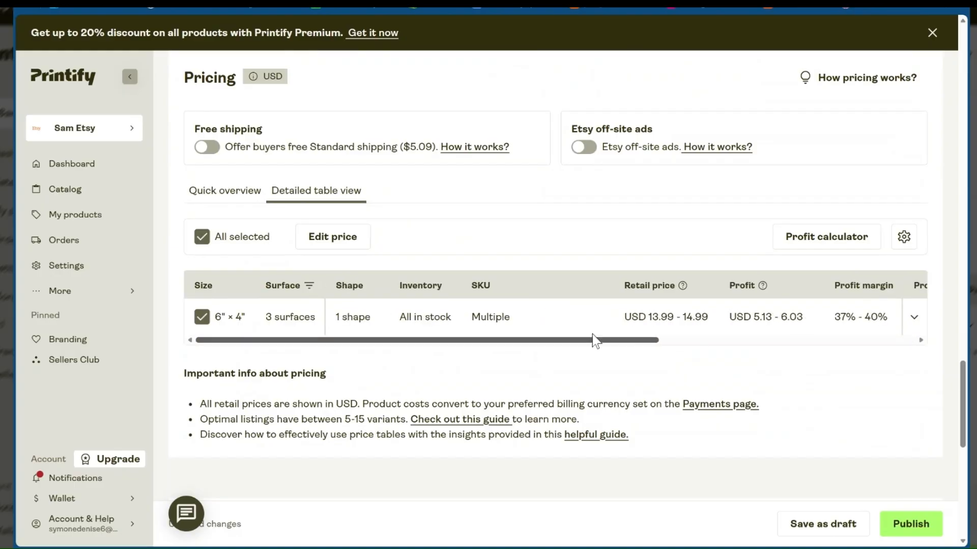
left_click_drag(592, 336, 615, 339)
scroll(520, 340, "up", 5)
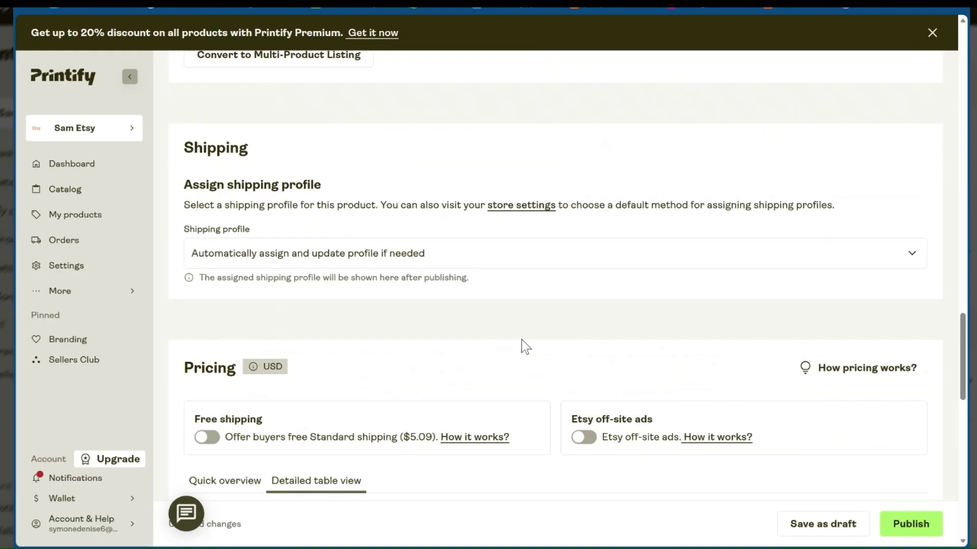
scroll(521, 339, "up", 4)
scroll(471, 309, "down", 9)
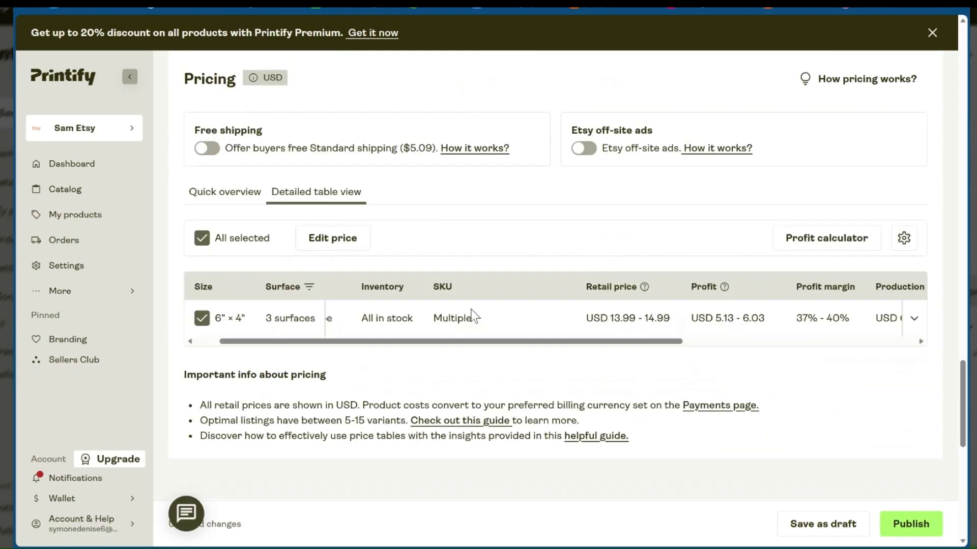
left_click_drag(554, 340, 454, 353)
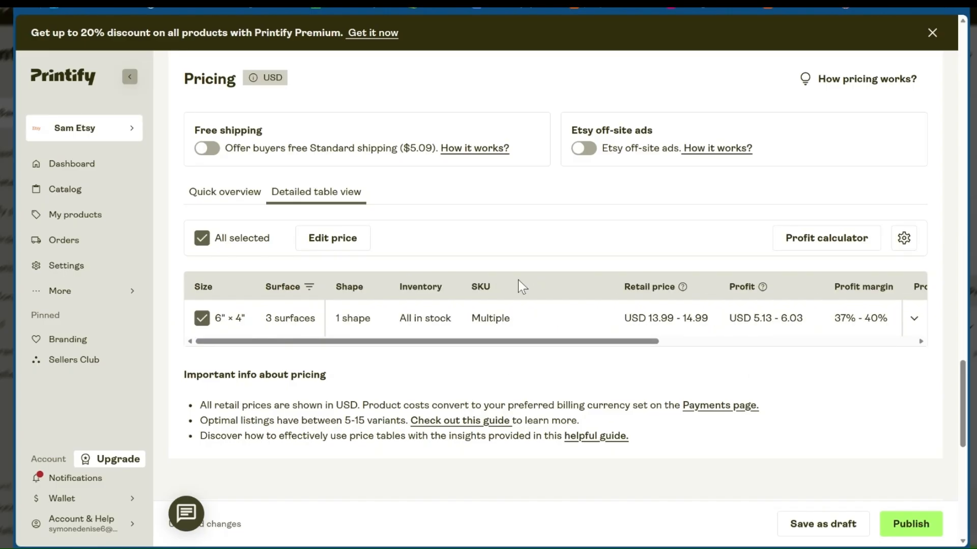
scroll(559, 181, "up", 4)
scroll(559, 182, "up", 10)
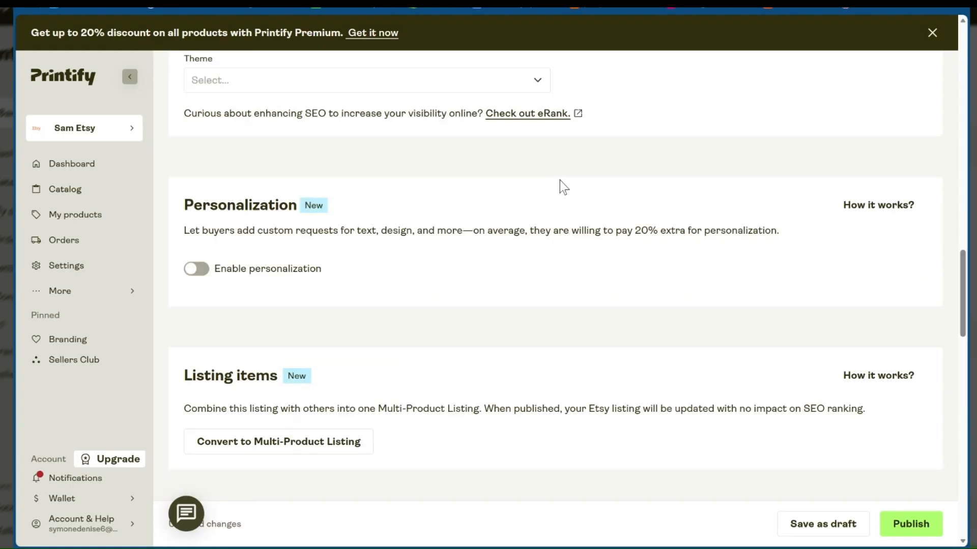
Look back over the listing's personalization option, tags, description and title
scroll(559, 181, "up", 4)
scroll(560, 181, "up", 6)
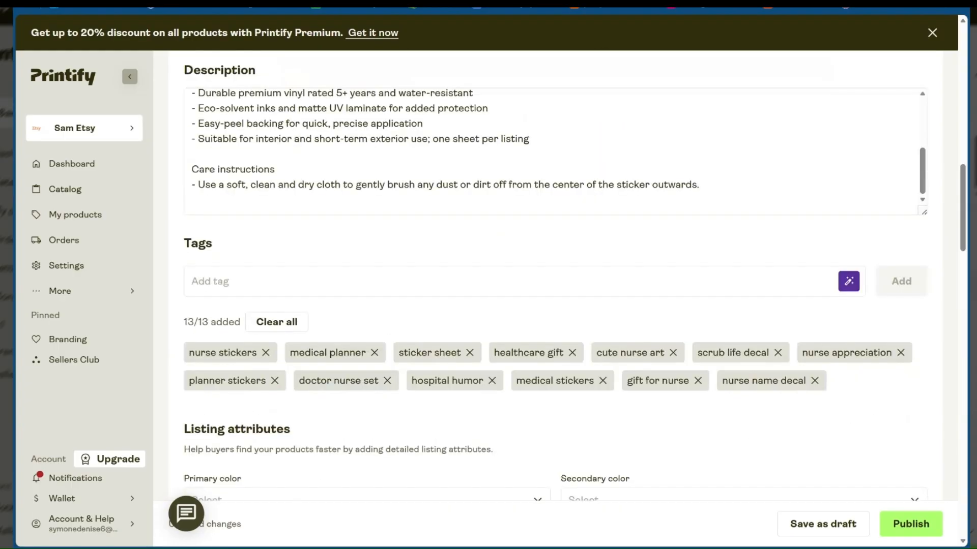
scroll(560, 181, "up", 5)
scroll(562, 130, "up", 3)
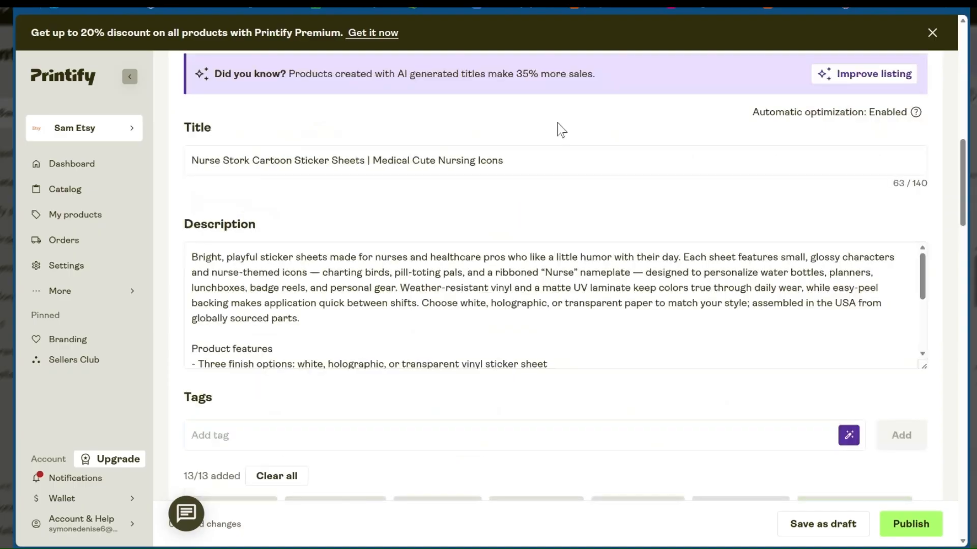
scroll(559, 130, "up", 3)
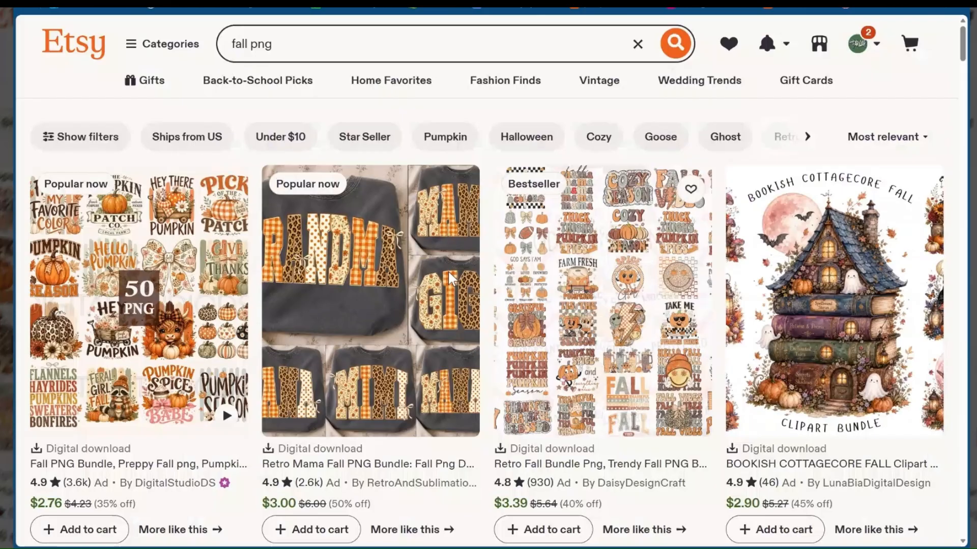
Switch to Etsy, search for "sticker sheet" and remove the filter that excludes digital downloads
left_click(275, 44)
key("ctrl+a")
key("BackSpace")
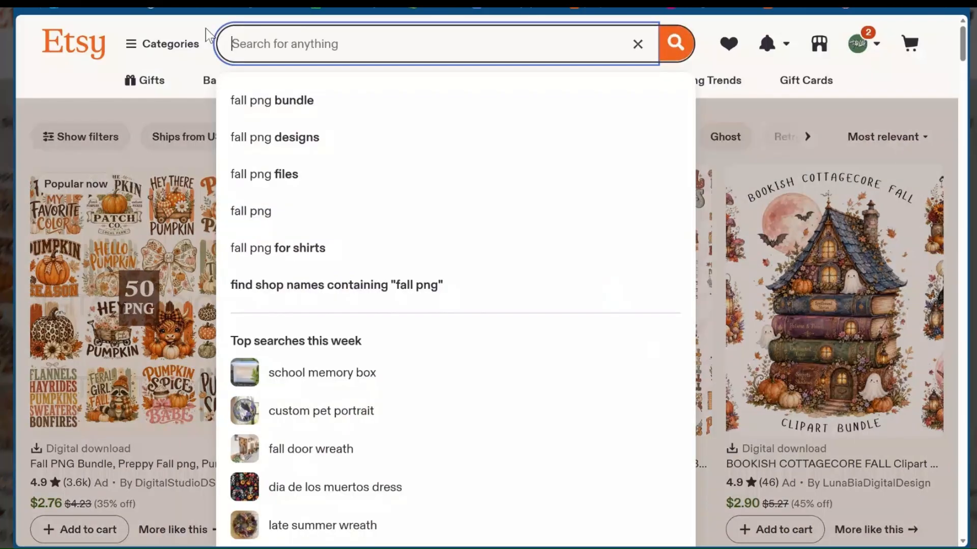
type("sticker sheet")
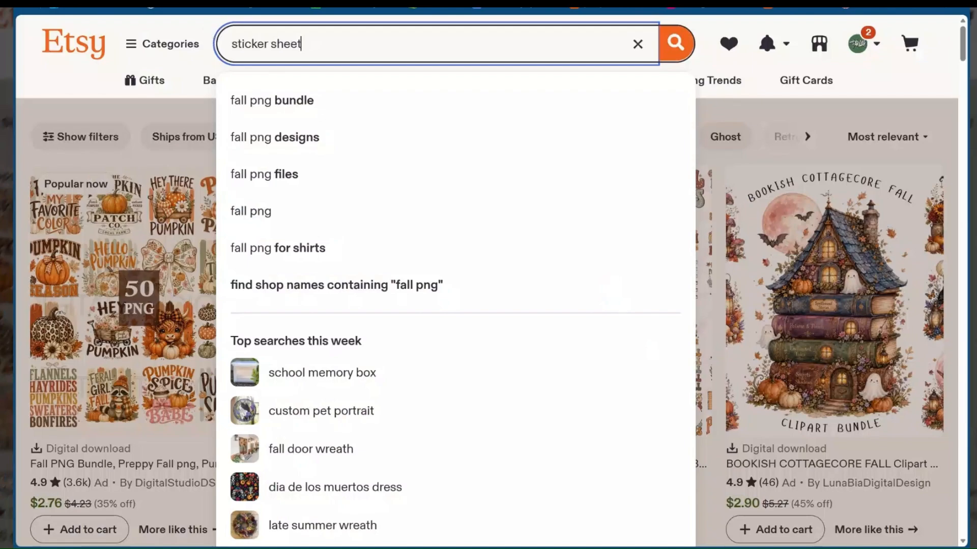
key("Return")
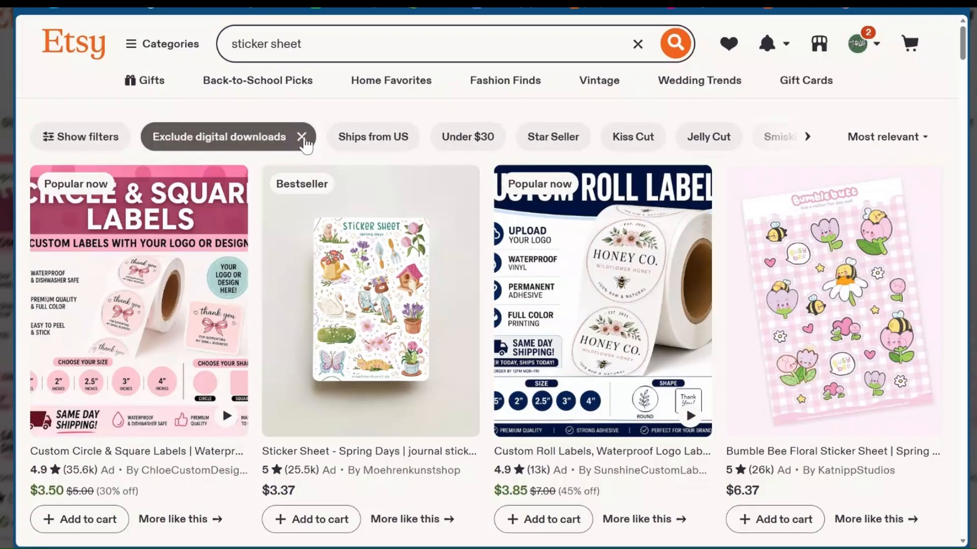
left_click(302, 137)
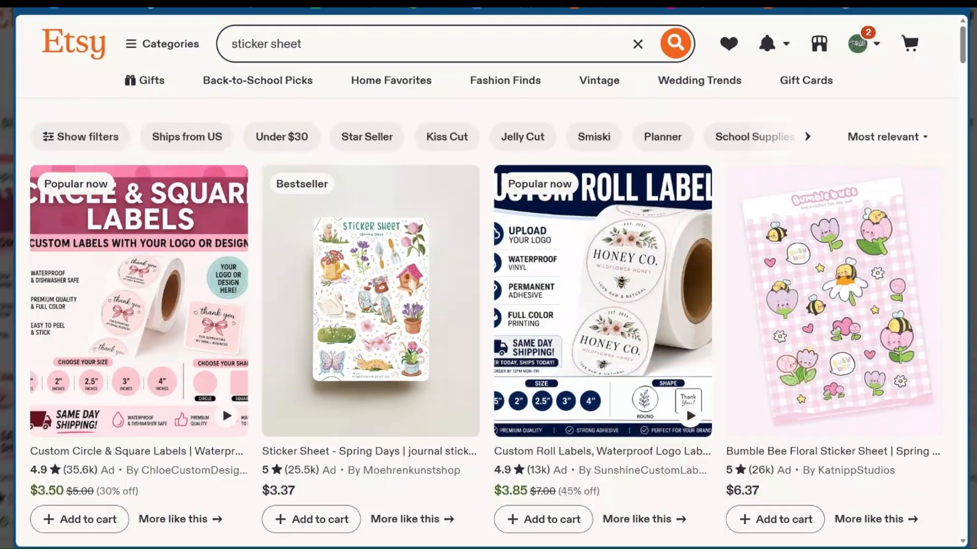
Glance over the physical sticker sheet listings and switch the search to the suggested "sticker sheet digital"
scroll(429, 218, "down", 1)
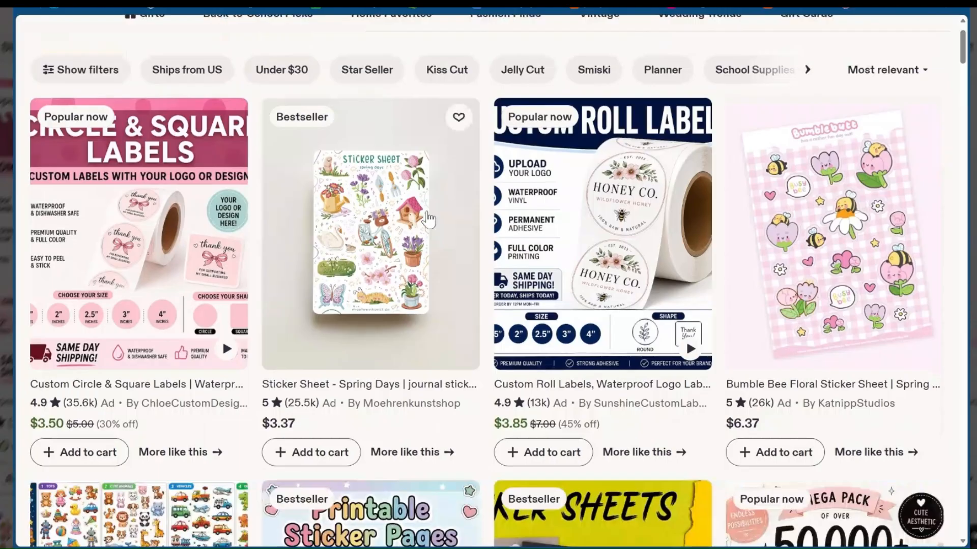
scroll(429, 219, "up", 1)
left_click(373, 45)
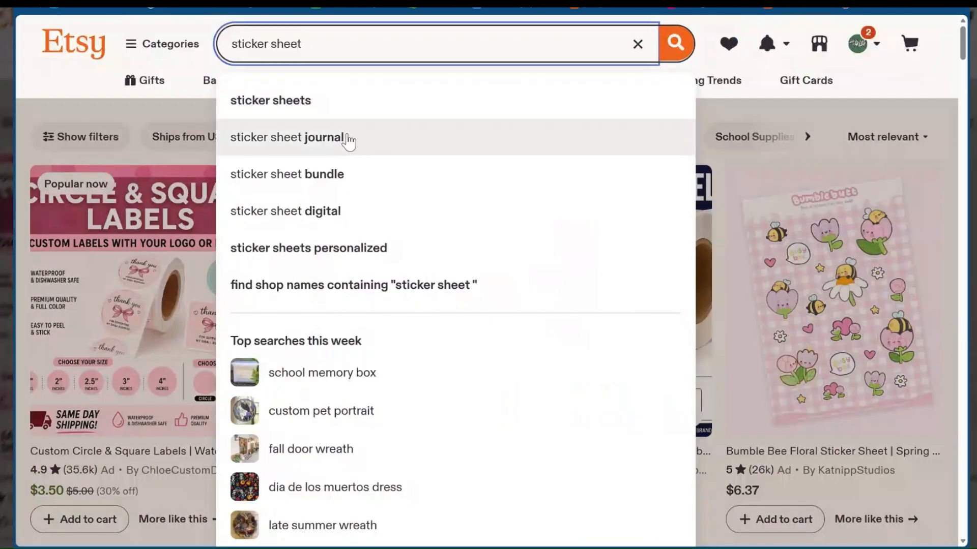
left_click(323, 211)
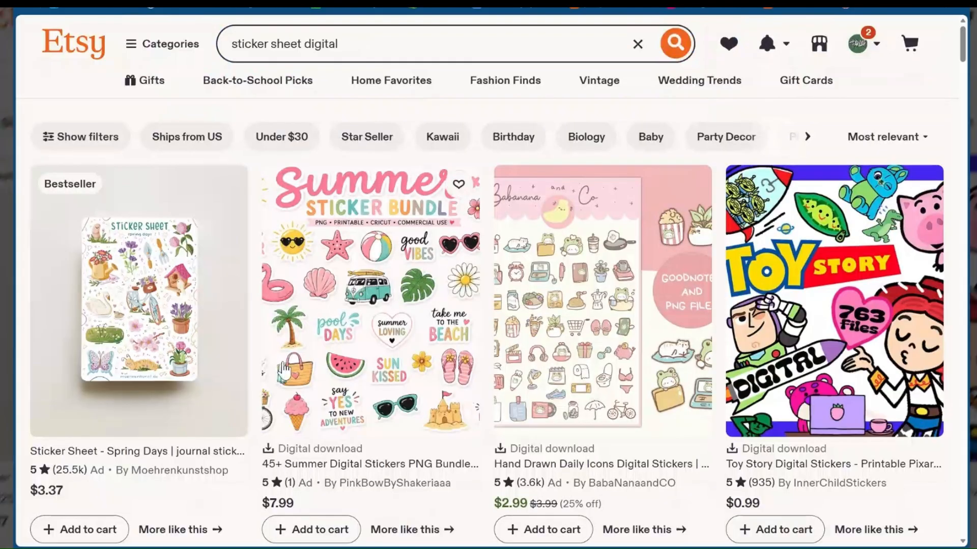
Examine the digital sticker listings for bestseller badges, prices, ratings and bundle sizes
scroll(421, 380, "down", 1)
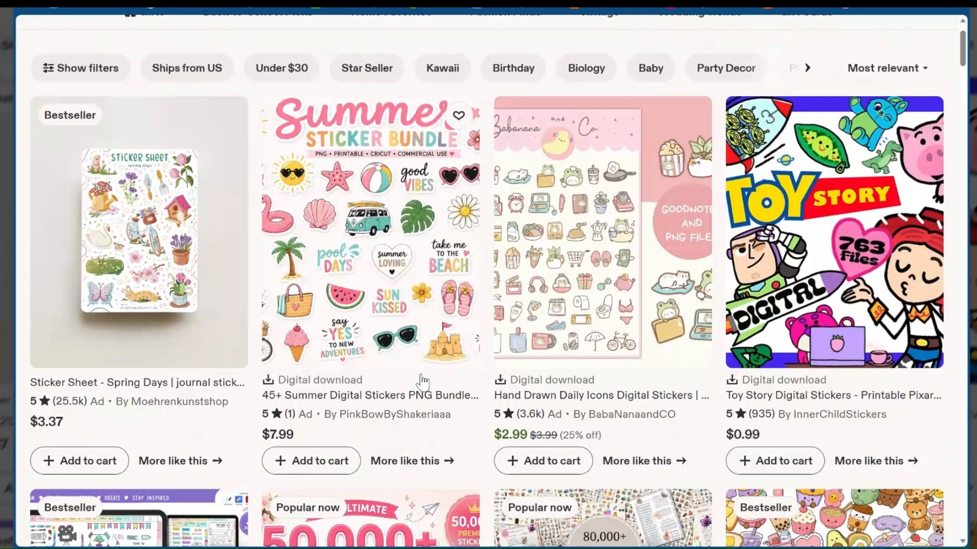
scroll(421, 381, "down", 1)
scroll(422, 380, "down", 4)
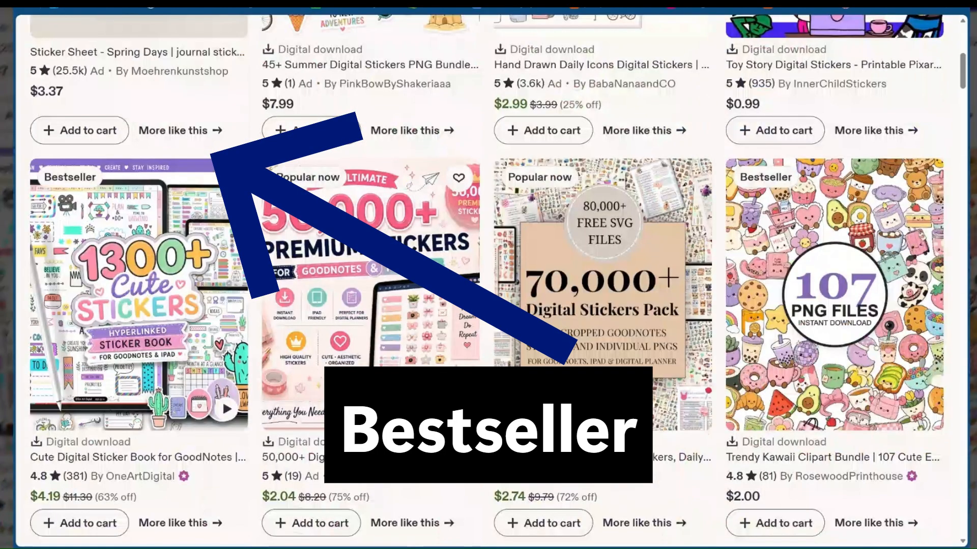
scroll(602, 229, "down", 1)
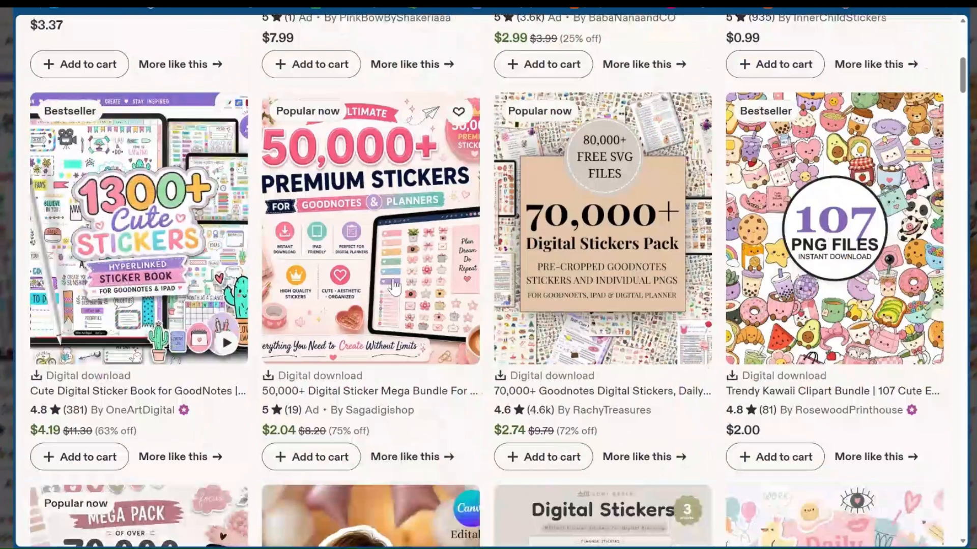
scroll(394, 287, "down", 8)
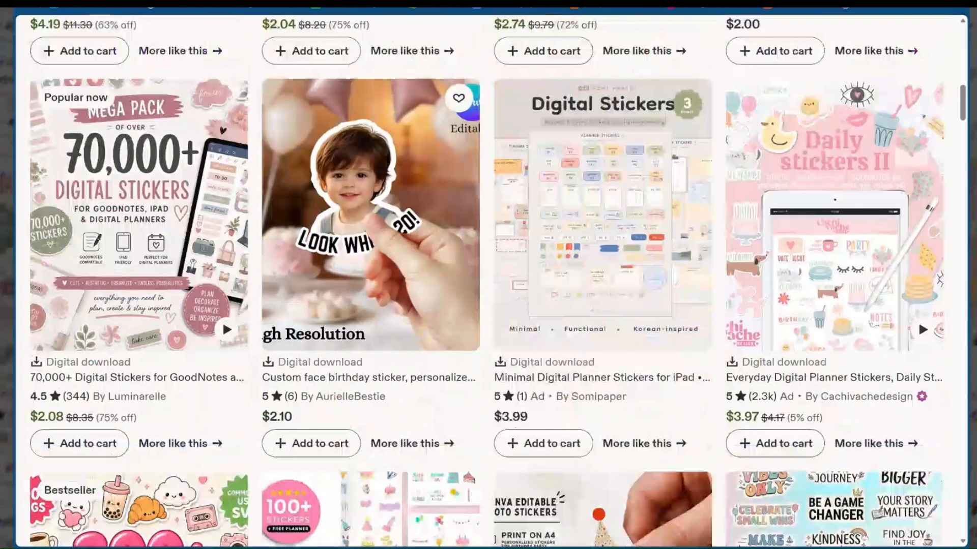
scroll(454, 494, "down", 4)
scroll(686, 331, "down", 3)
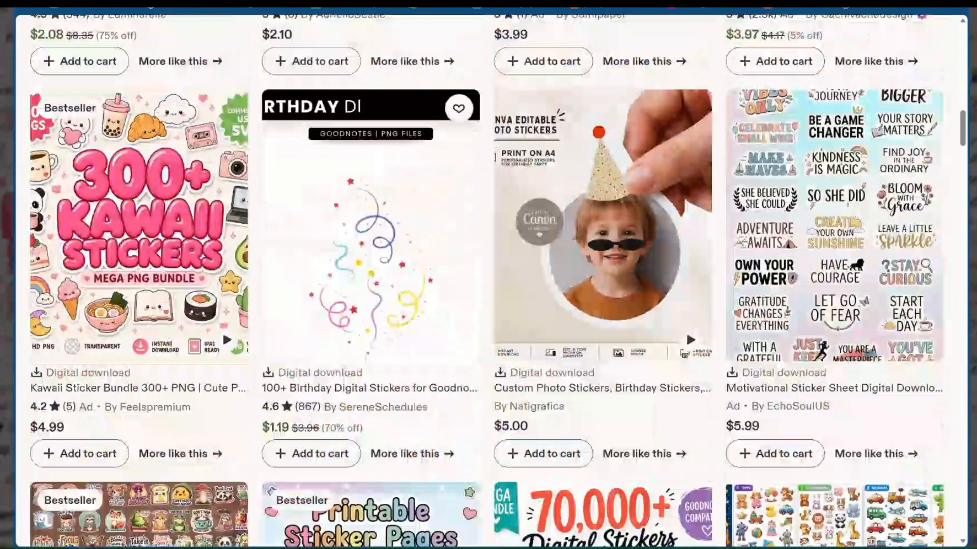
scroll(705, 278, "down", 5)
scroll(288, 384, "down", 1)
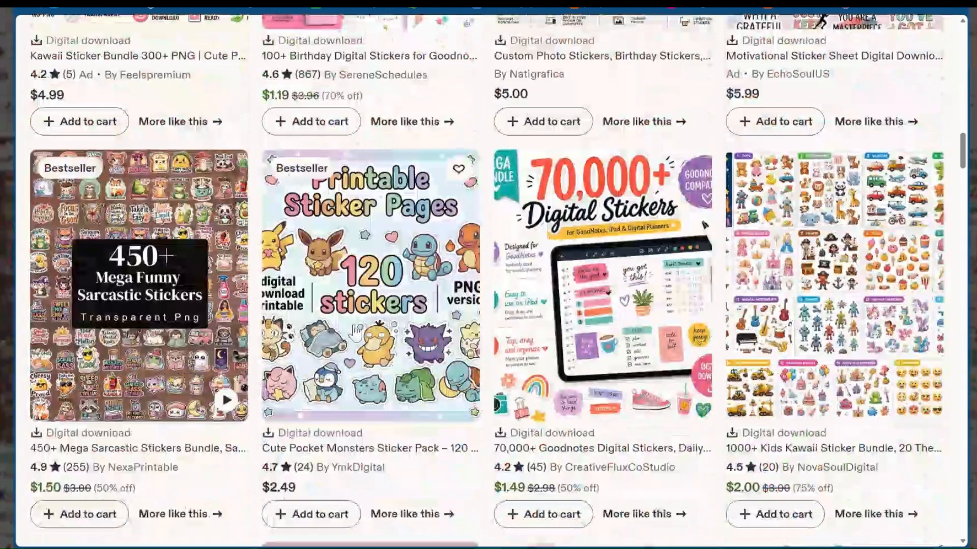
scroll(362, 279, "up", 15)
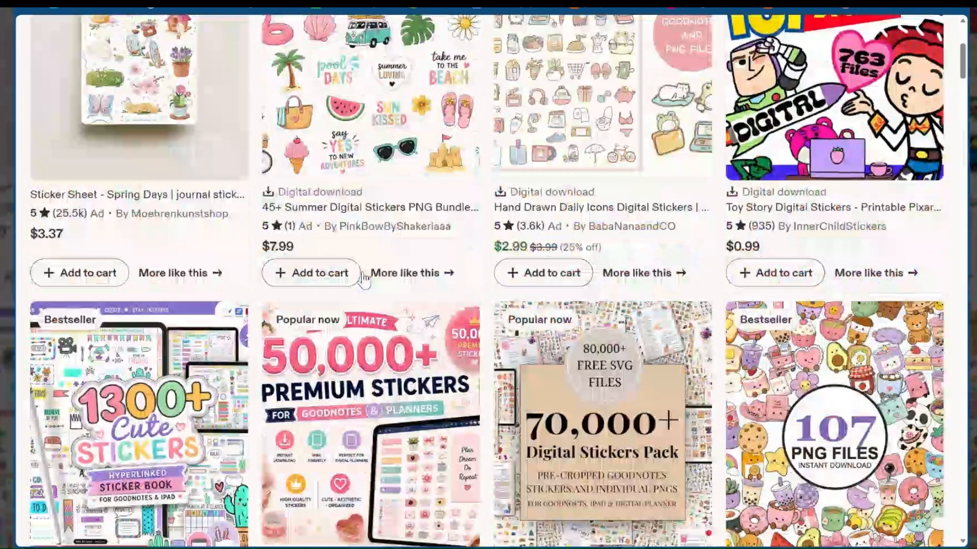
Narrow the search to "sticker sheet digital download" and compare the styles, prices and badges of the downloadable sticker listings
scroll(363, 279, "up", 5)
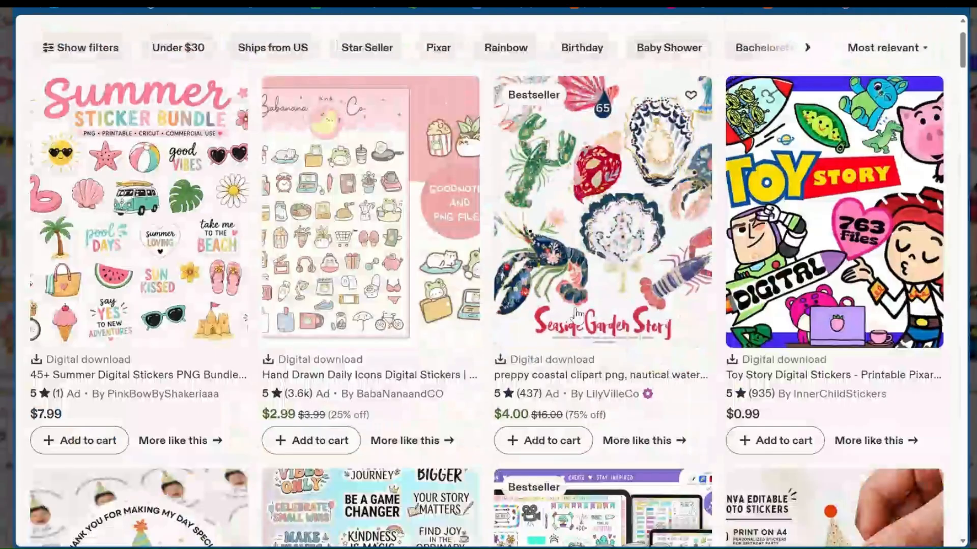
scroll(605, 318, "down", 5)
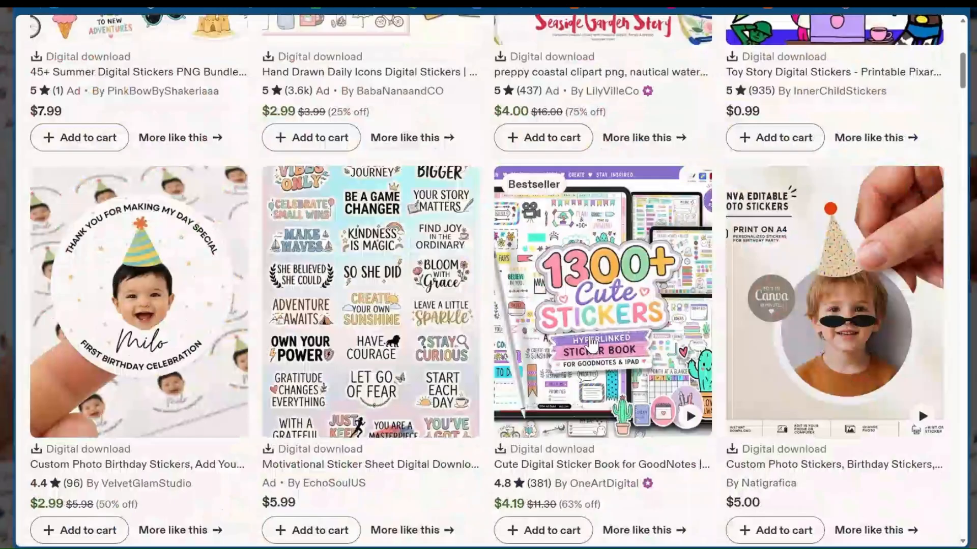
scroll(458, 413, "down", 1)
scroll(458, 413, "down", 2)
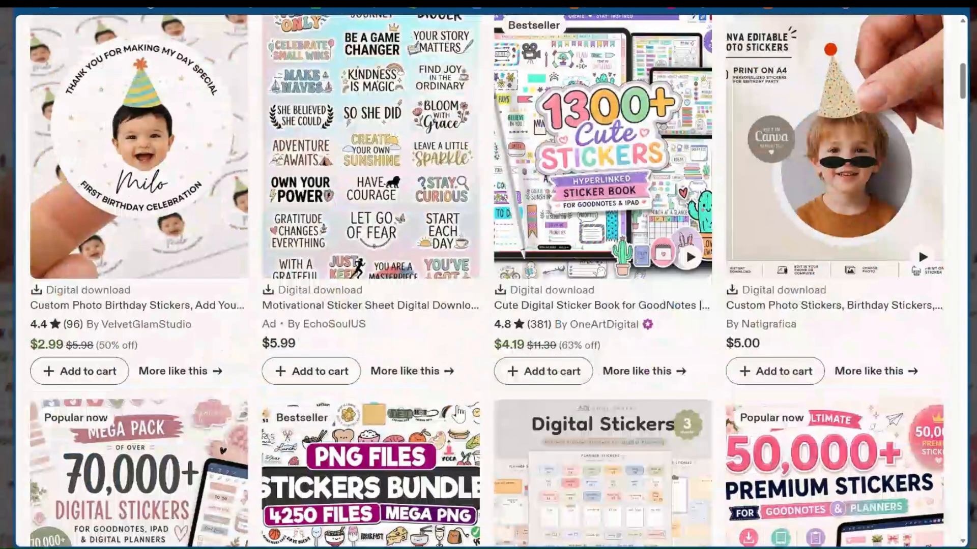
scroll(541, 262, "down", 2)
scroll(541, 262, "down", 3)
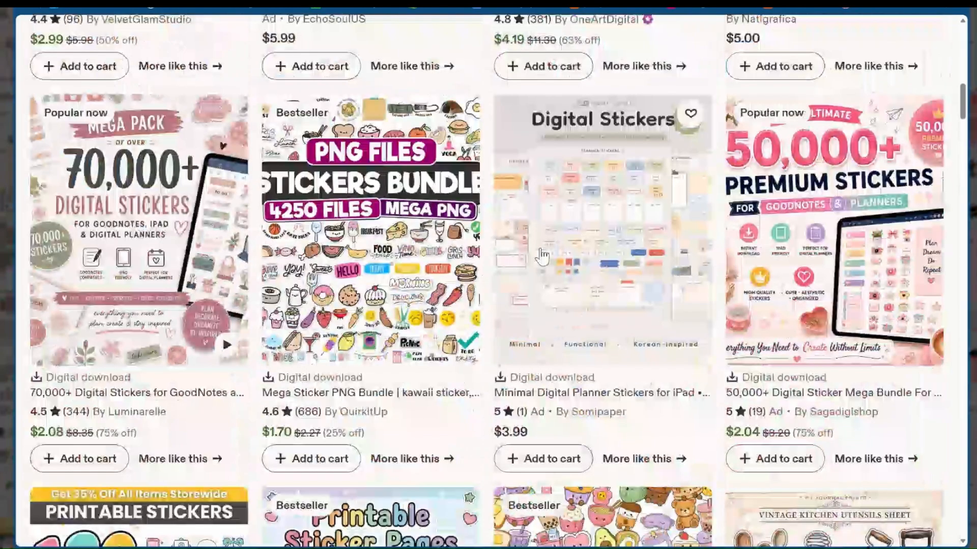
scroll(542, 257, "down", 8)
scroll(542, 254, "down", 1)
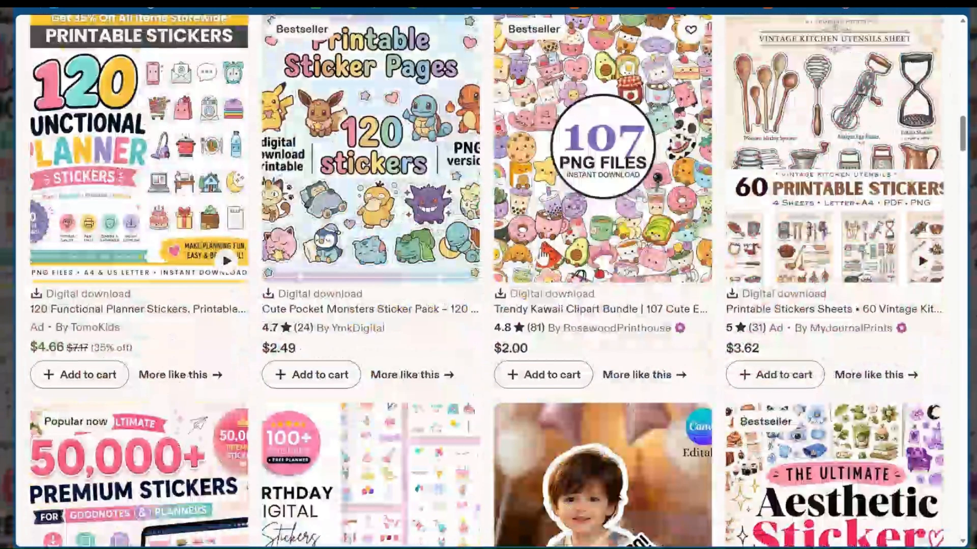
scroll(596, 230, "down", 4)
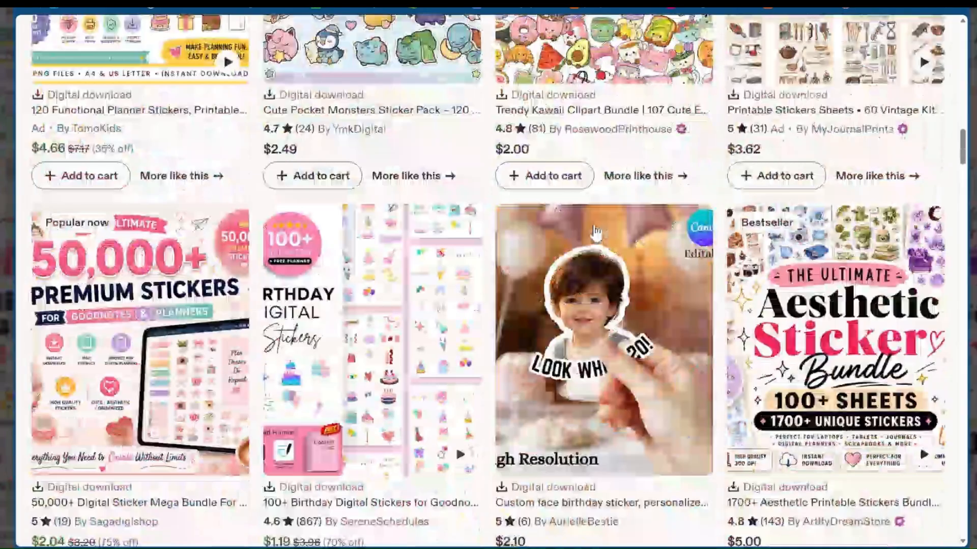
scroll(596, 255, "up", 11)
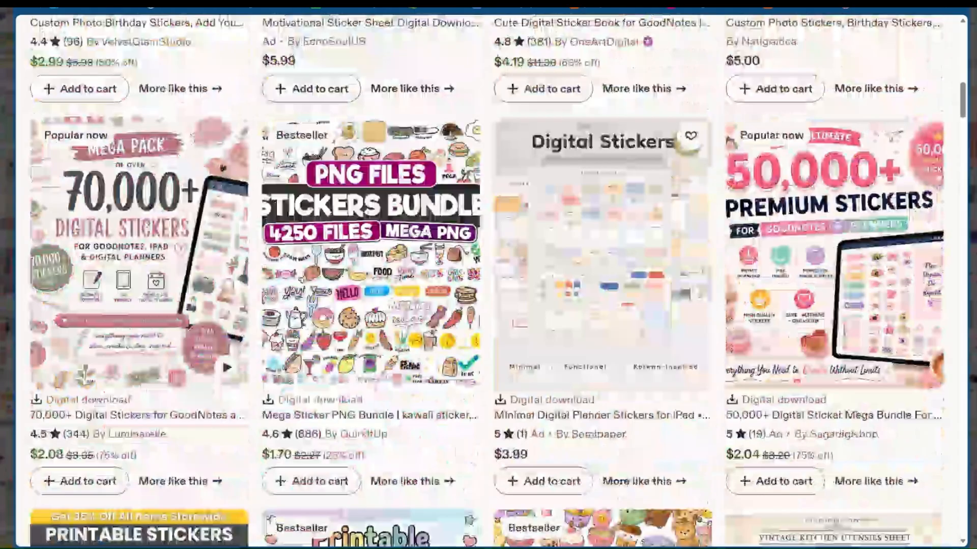
scroll(595, 254, "up", 6)
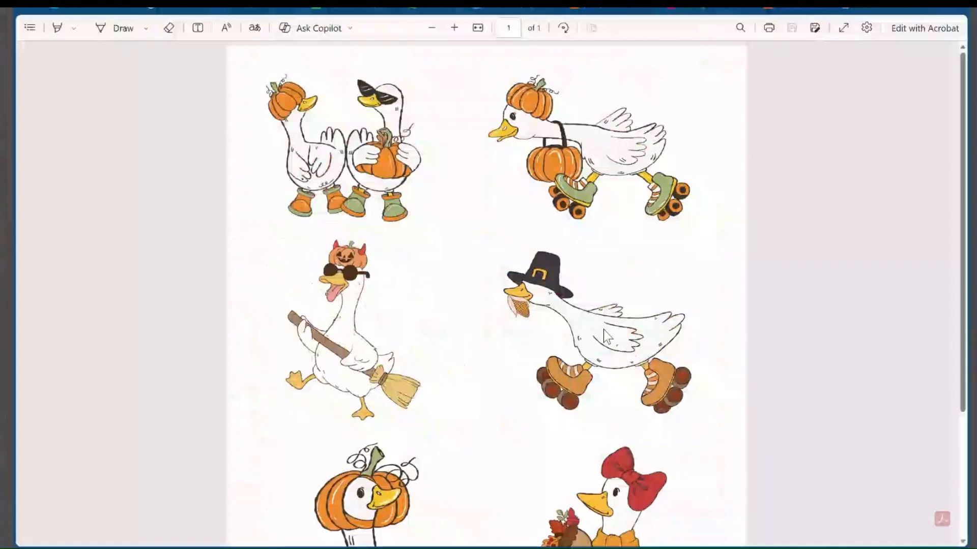
Look over the goose sticker sheet PDF, return to the Duck Fall Stickers design in Canva and close its download settings
scroll(604, 330, "down", 2)
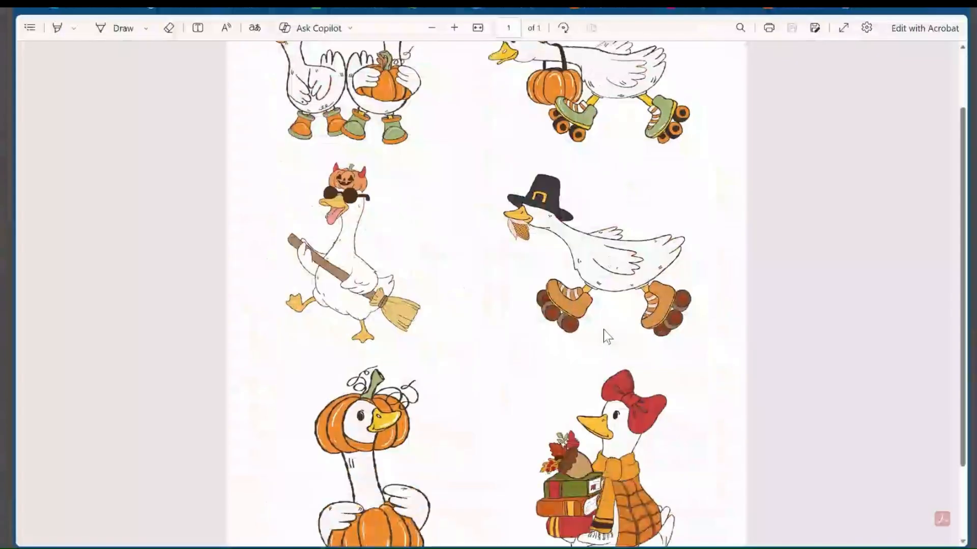
scroll(603, 331, "up", 2)
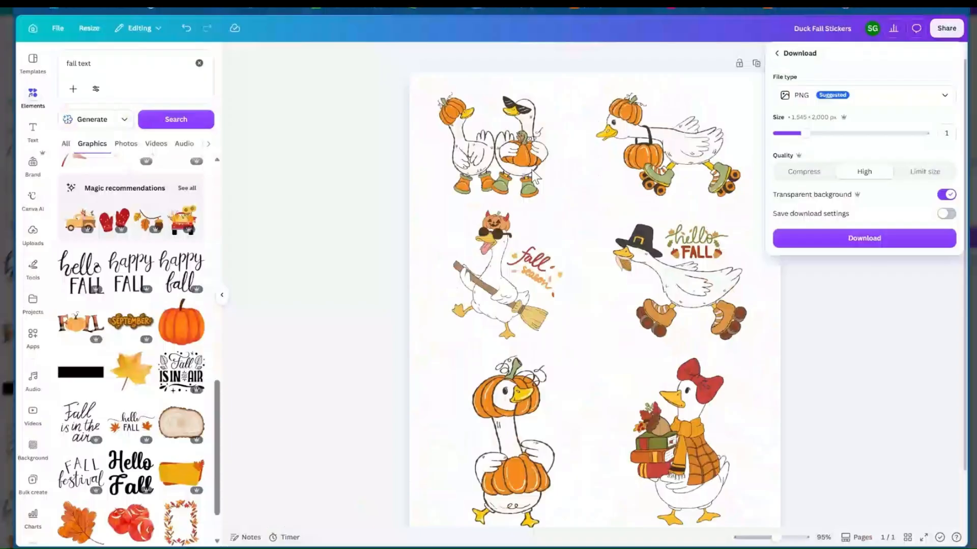
left_click(753, 180)
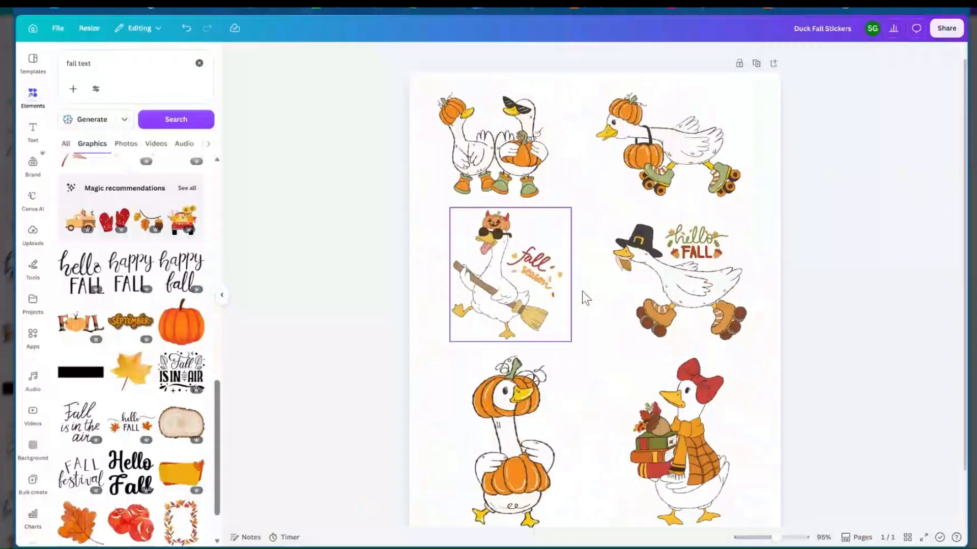
scroll(582, 291, "down", 2)
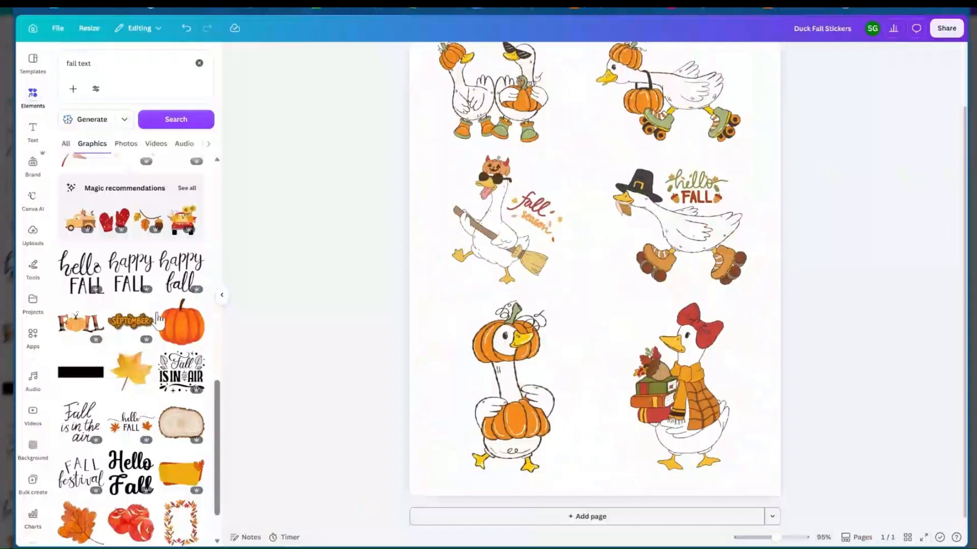
Try the "Fall is in the air" graphic at about 1.2 by 1.1 beside the pumpkin-headed goose, and delete it
left_click(182, 374)
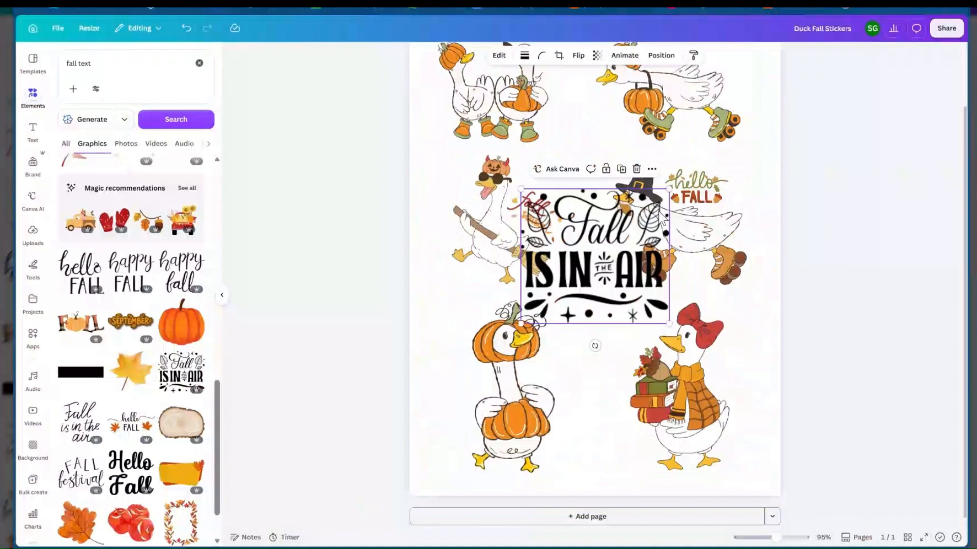
left_click_drag(669, 190, 563, 271)
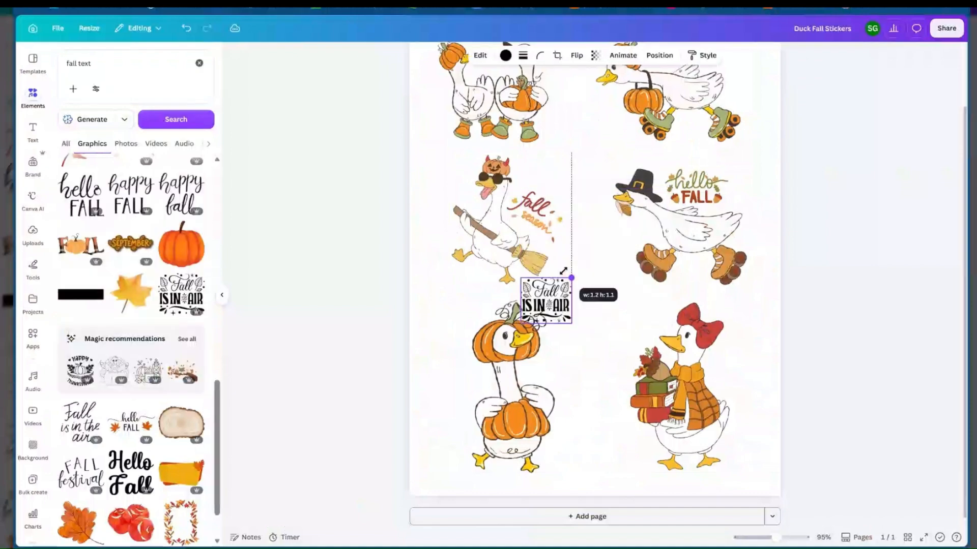
left_click_drag(547, 317, 571, 359)
left_click(604, 374)
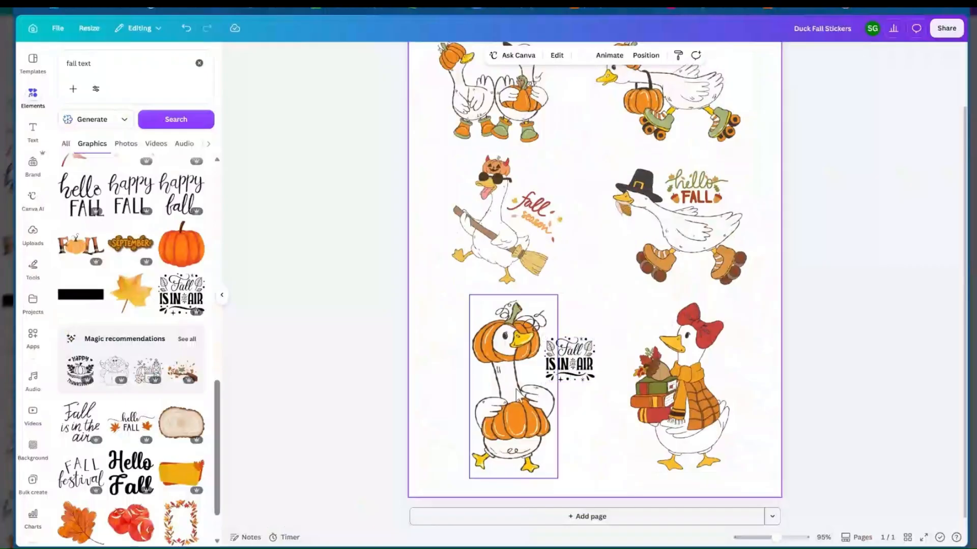
left_click(579, 353)
key("Delete")
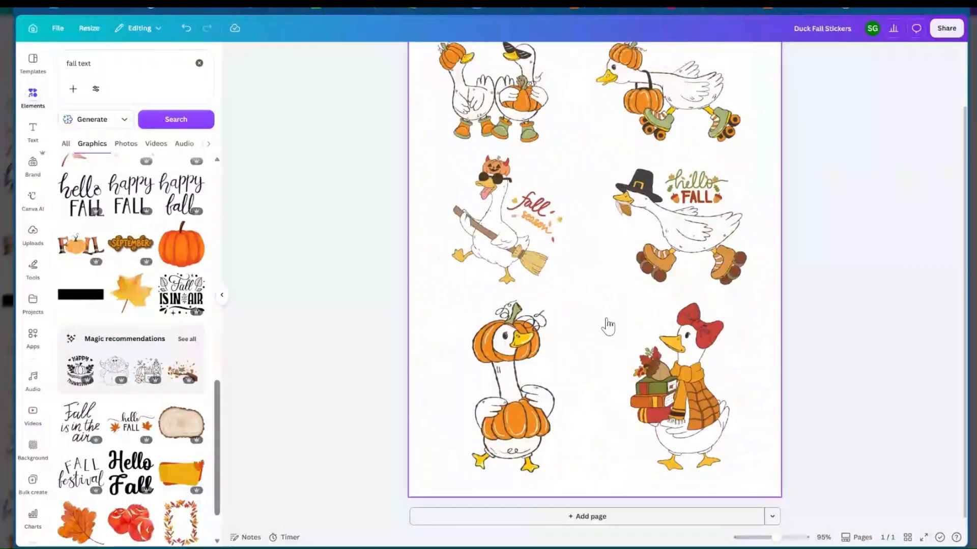
scroll(608, 326, "up", 2)
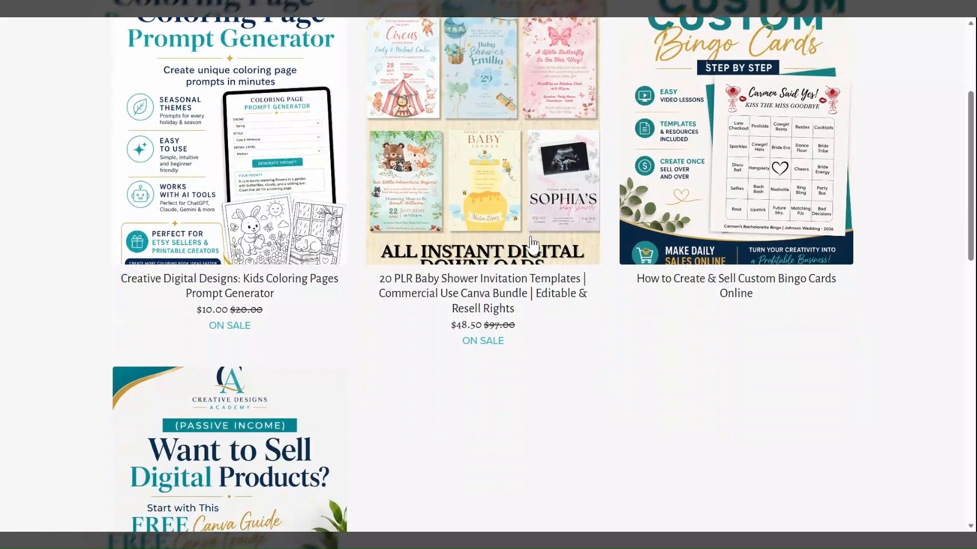
Browse the Creative Digital Designs shop and view the "How to Create & Sell Custom Bingo Cards Online" page down to its course preview
scroll(772, 246, "up", 3)
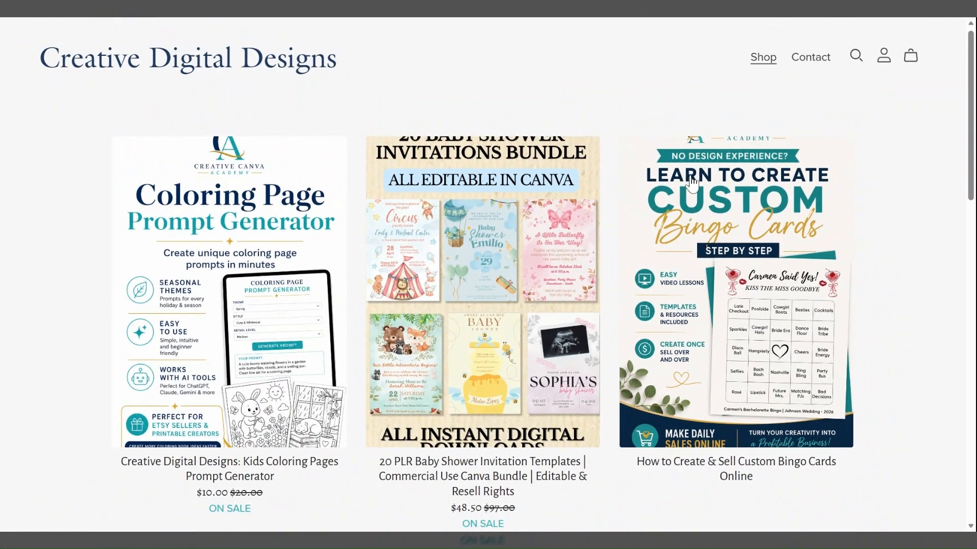
scroll(708, 319, "down", 2)
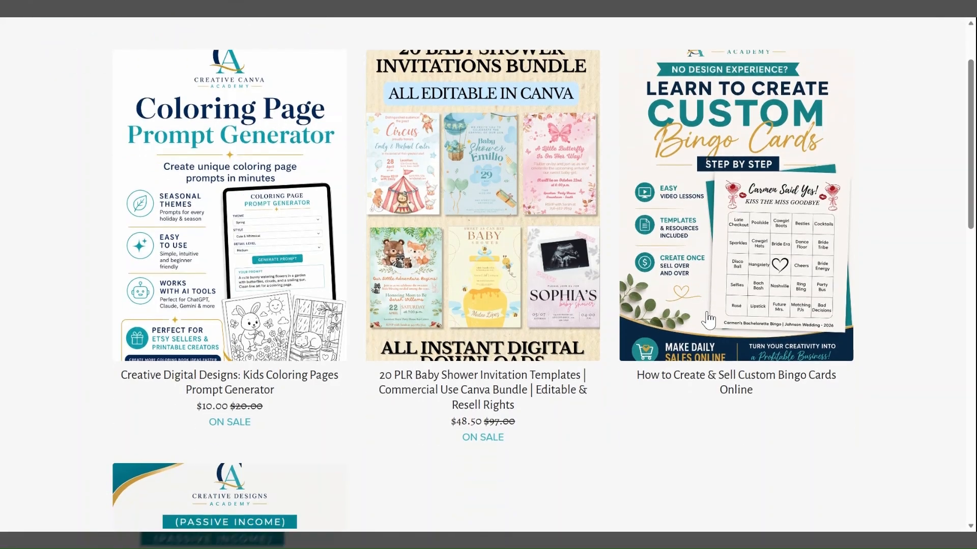
left_click(715, 270)
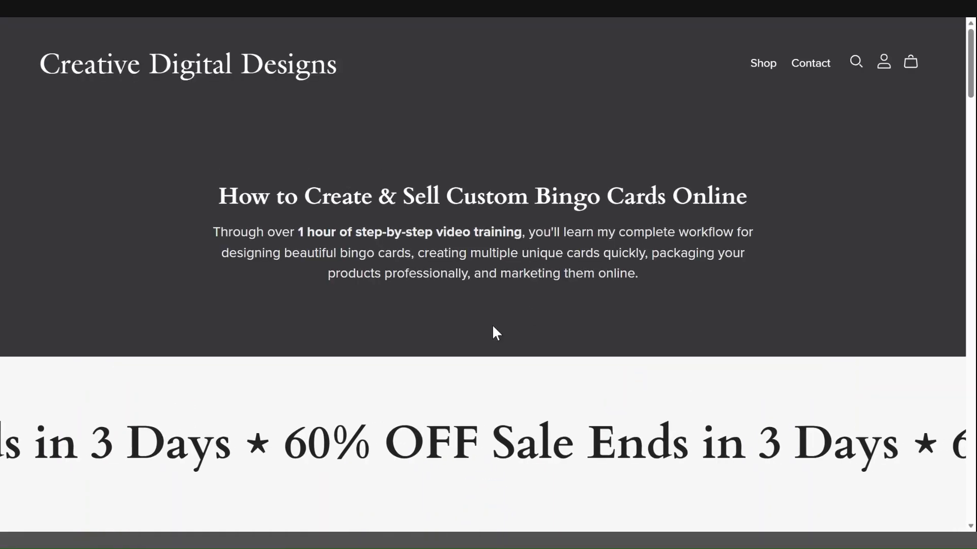
scroll(492, 328, "down", 1)
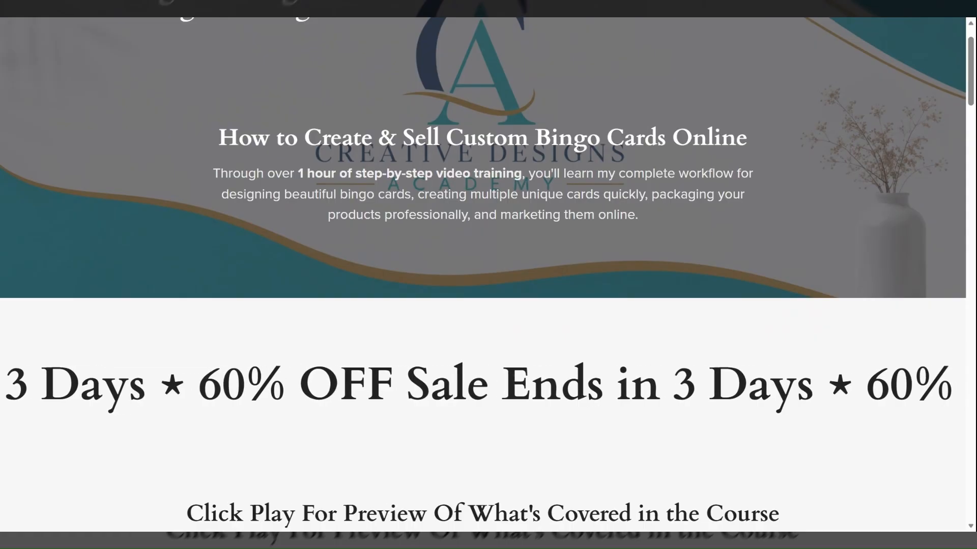
scroll(488, 275, "down", 5)
scroll(486, 253, "down", 3)
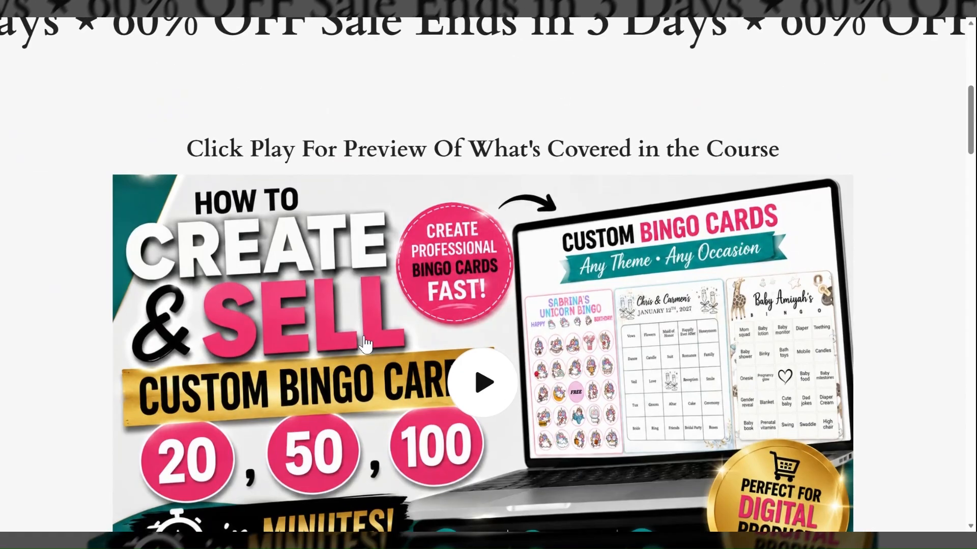